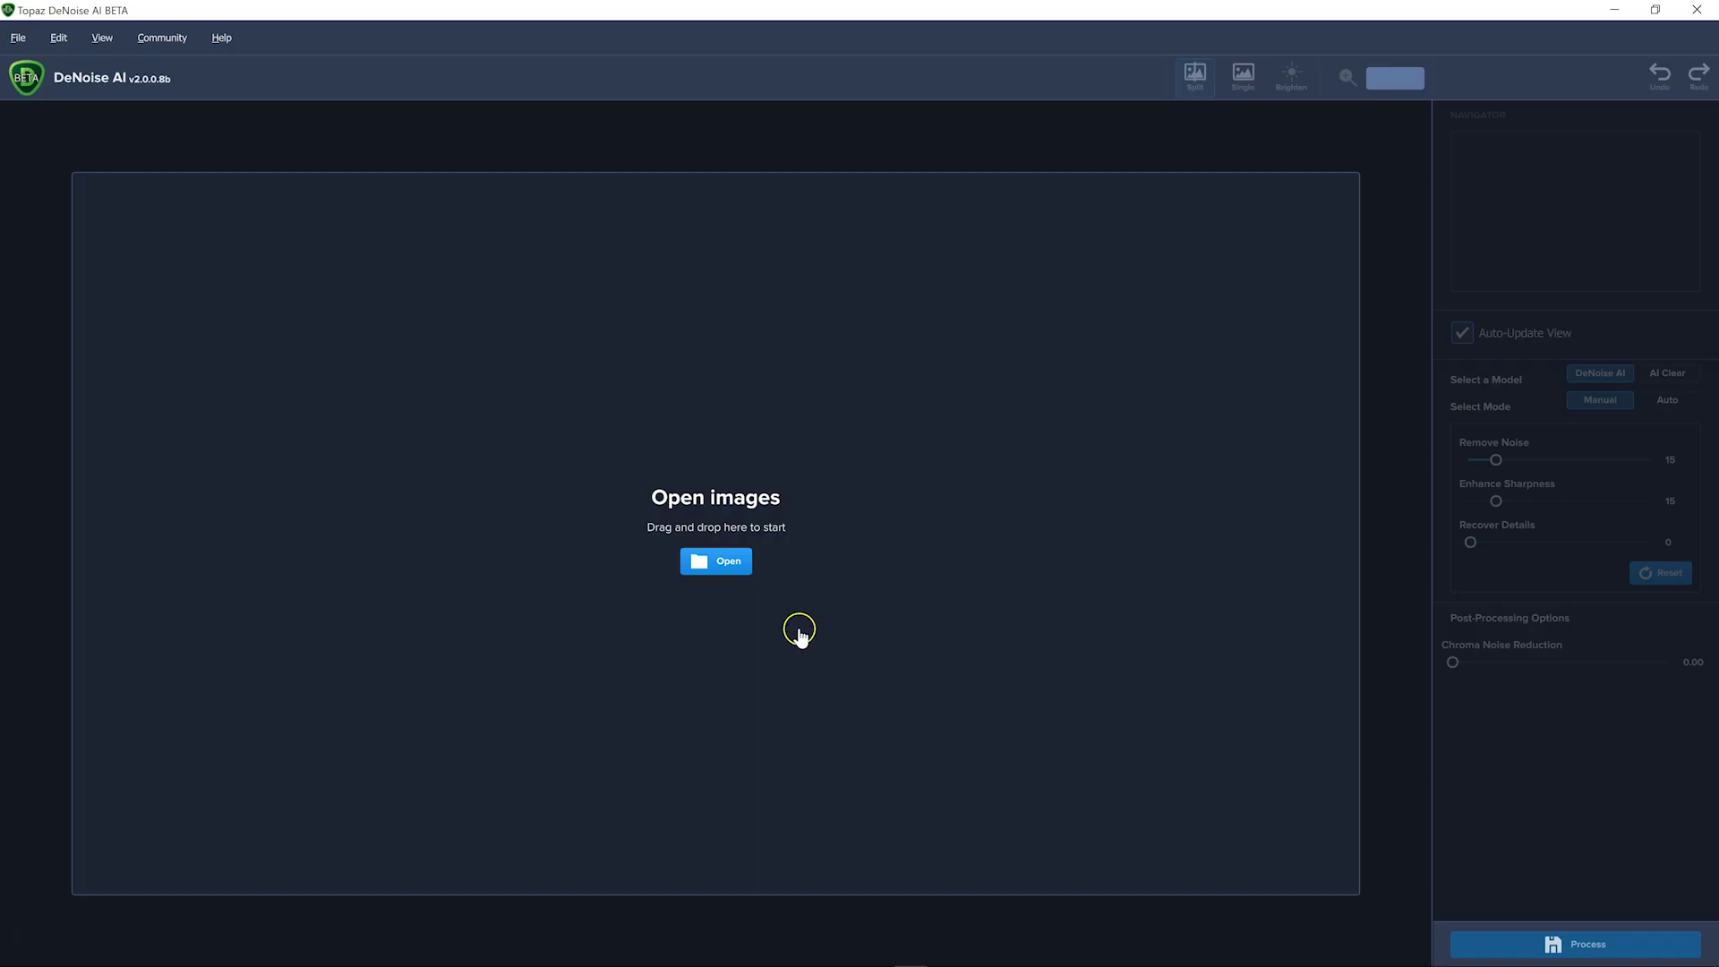
Open all eight photos in Old Sturbridge Village 2019's jpgs folder, from 2019-1876, into the batch
{"action": "left_click", "coordinate": [729, 570]}
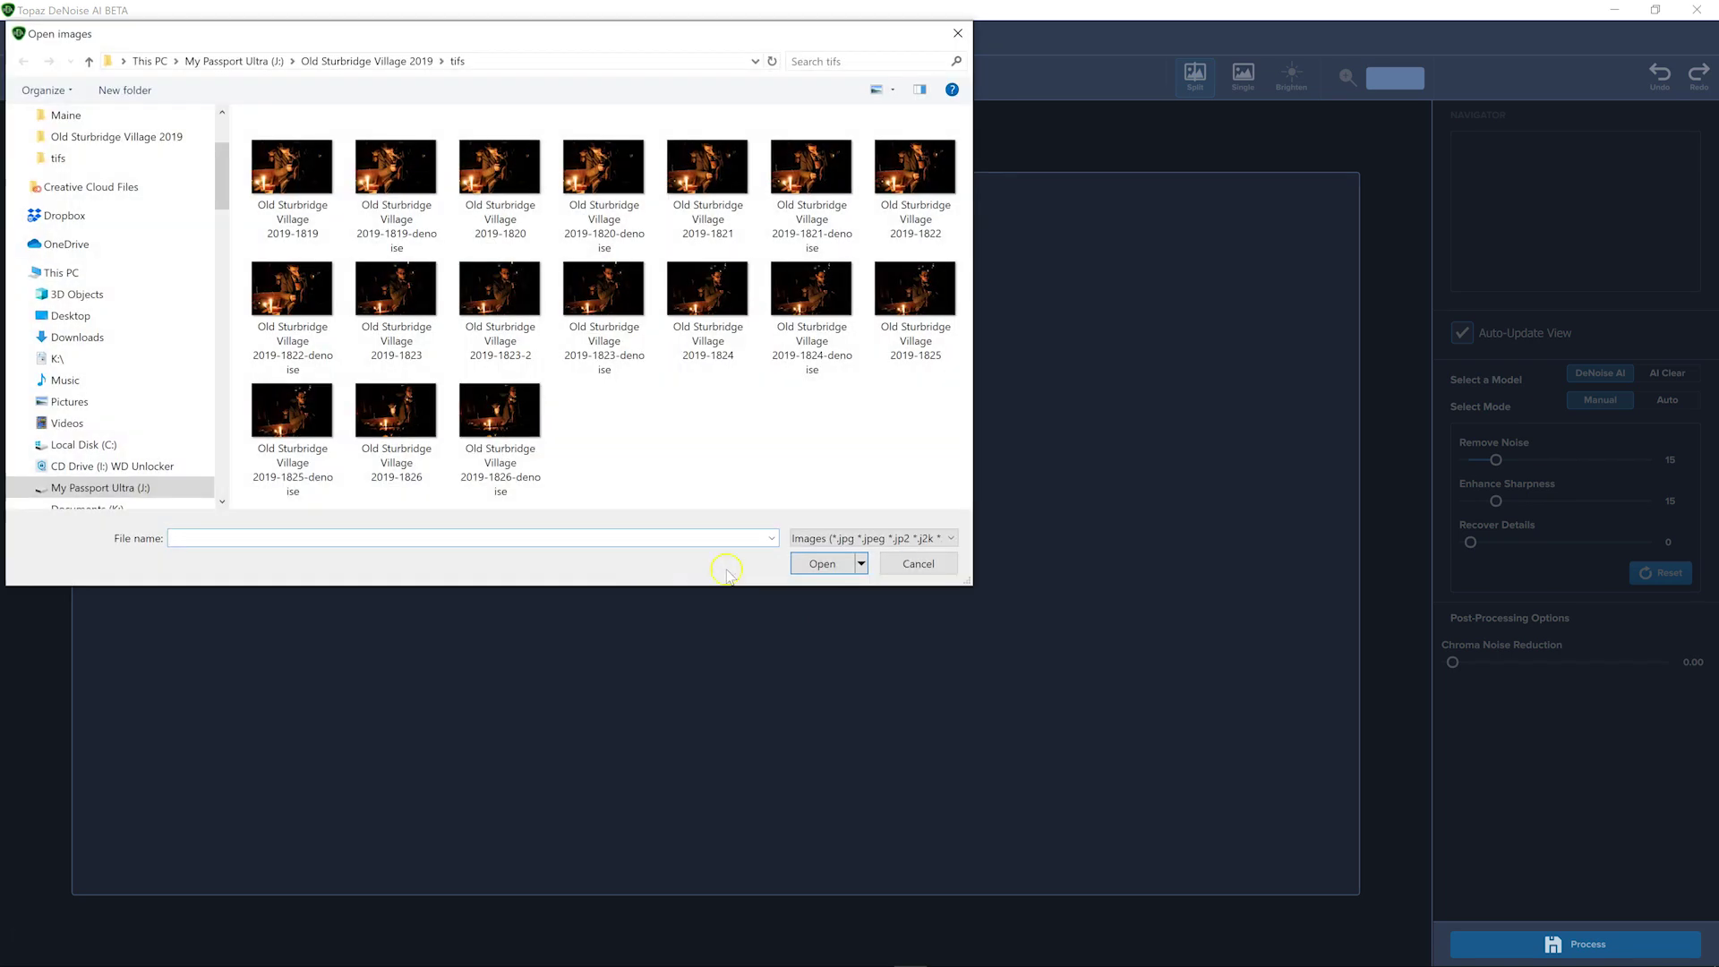
{"action": "left_click", "coordinate": [340, 63]}
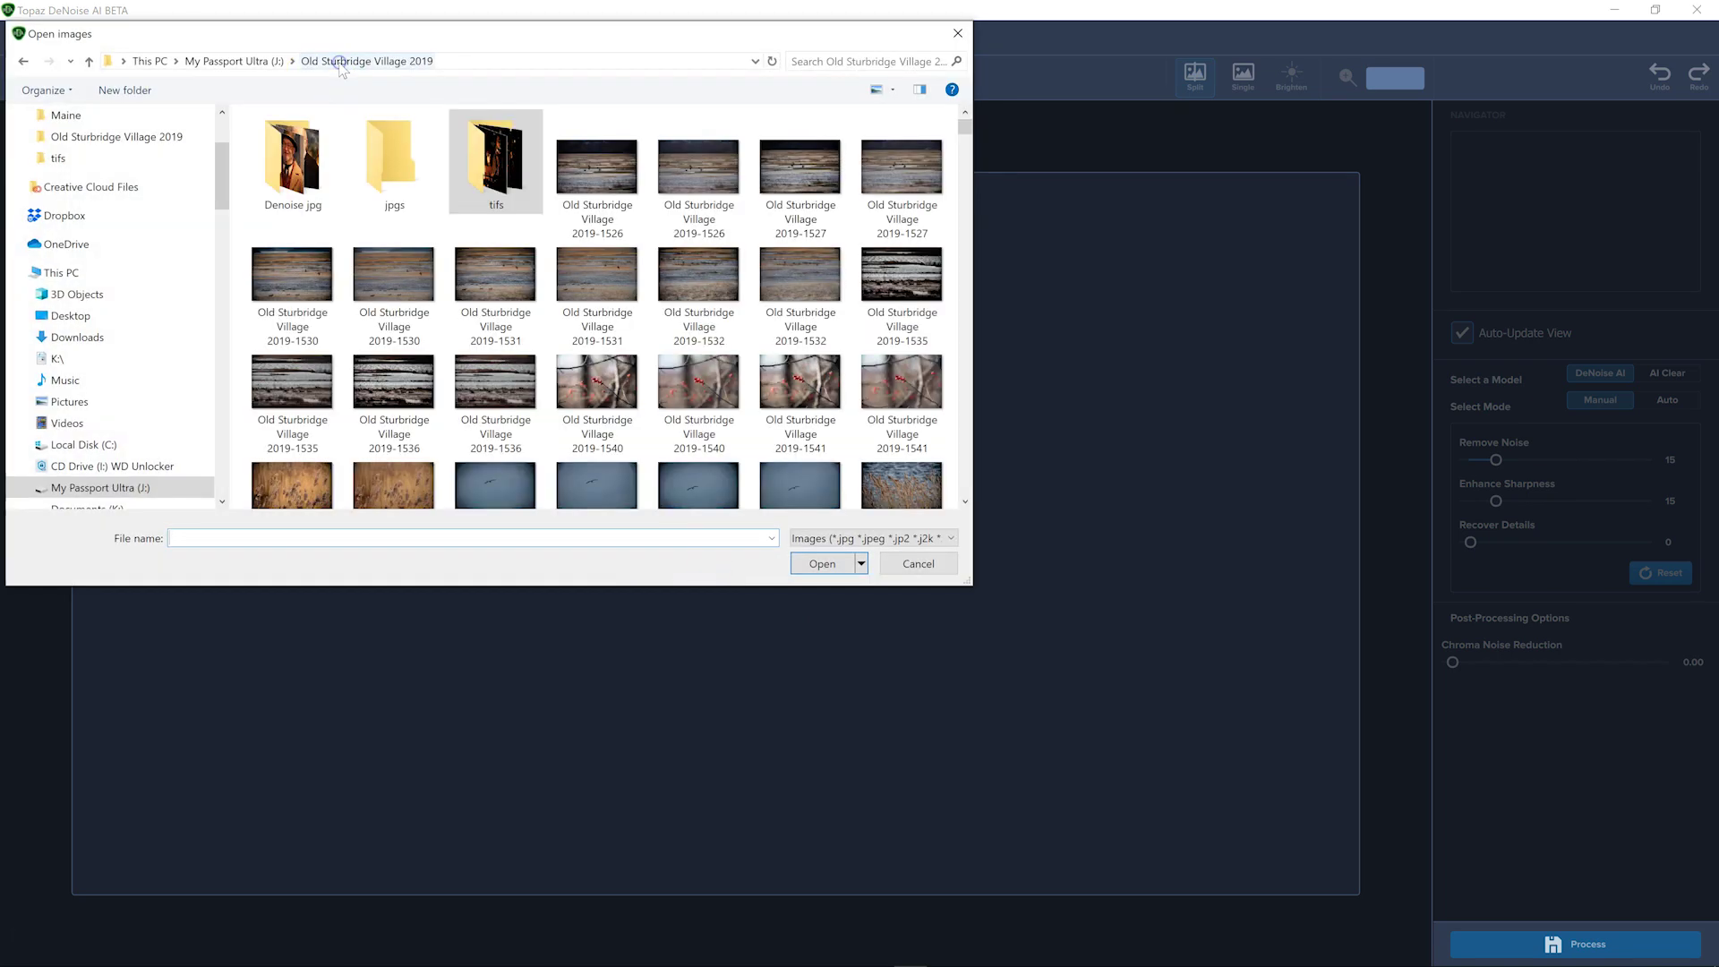
{"action": "double_click", "coordinate": [397, 184]}
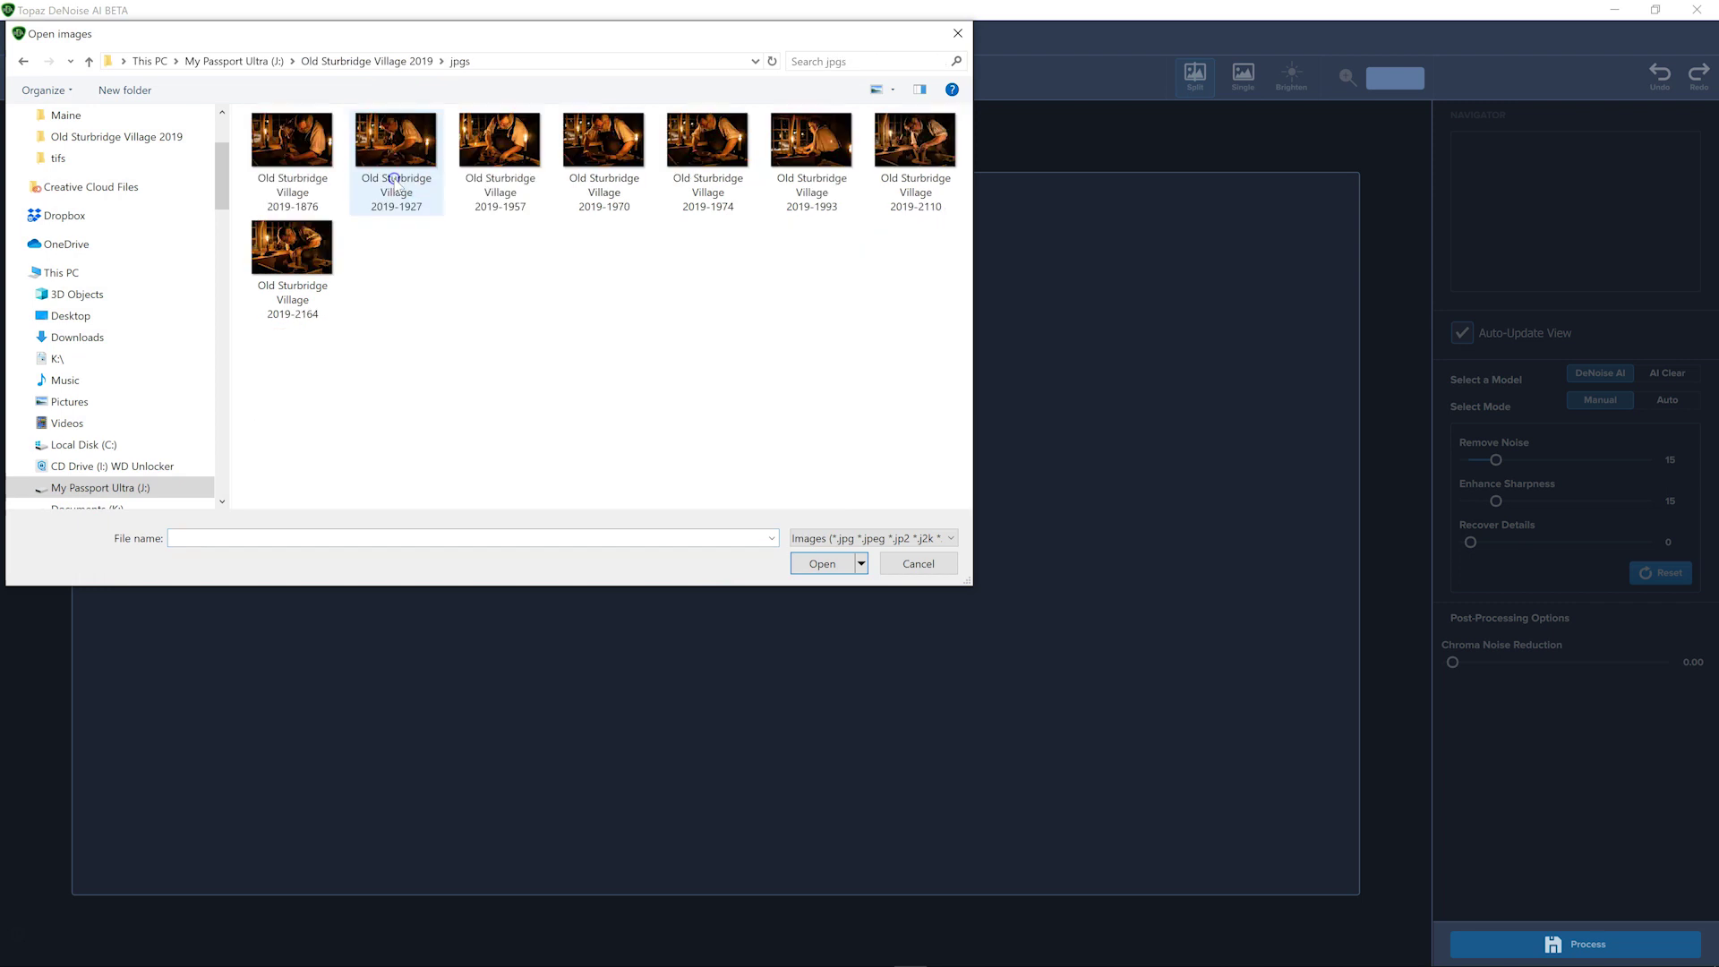
{"action": "left_click", "coordinate": [288, 181]}
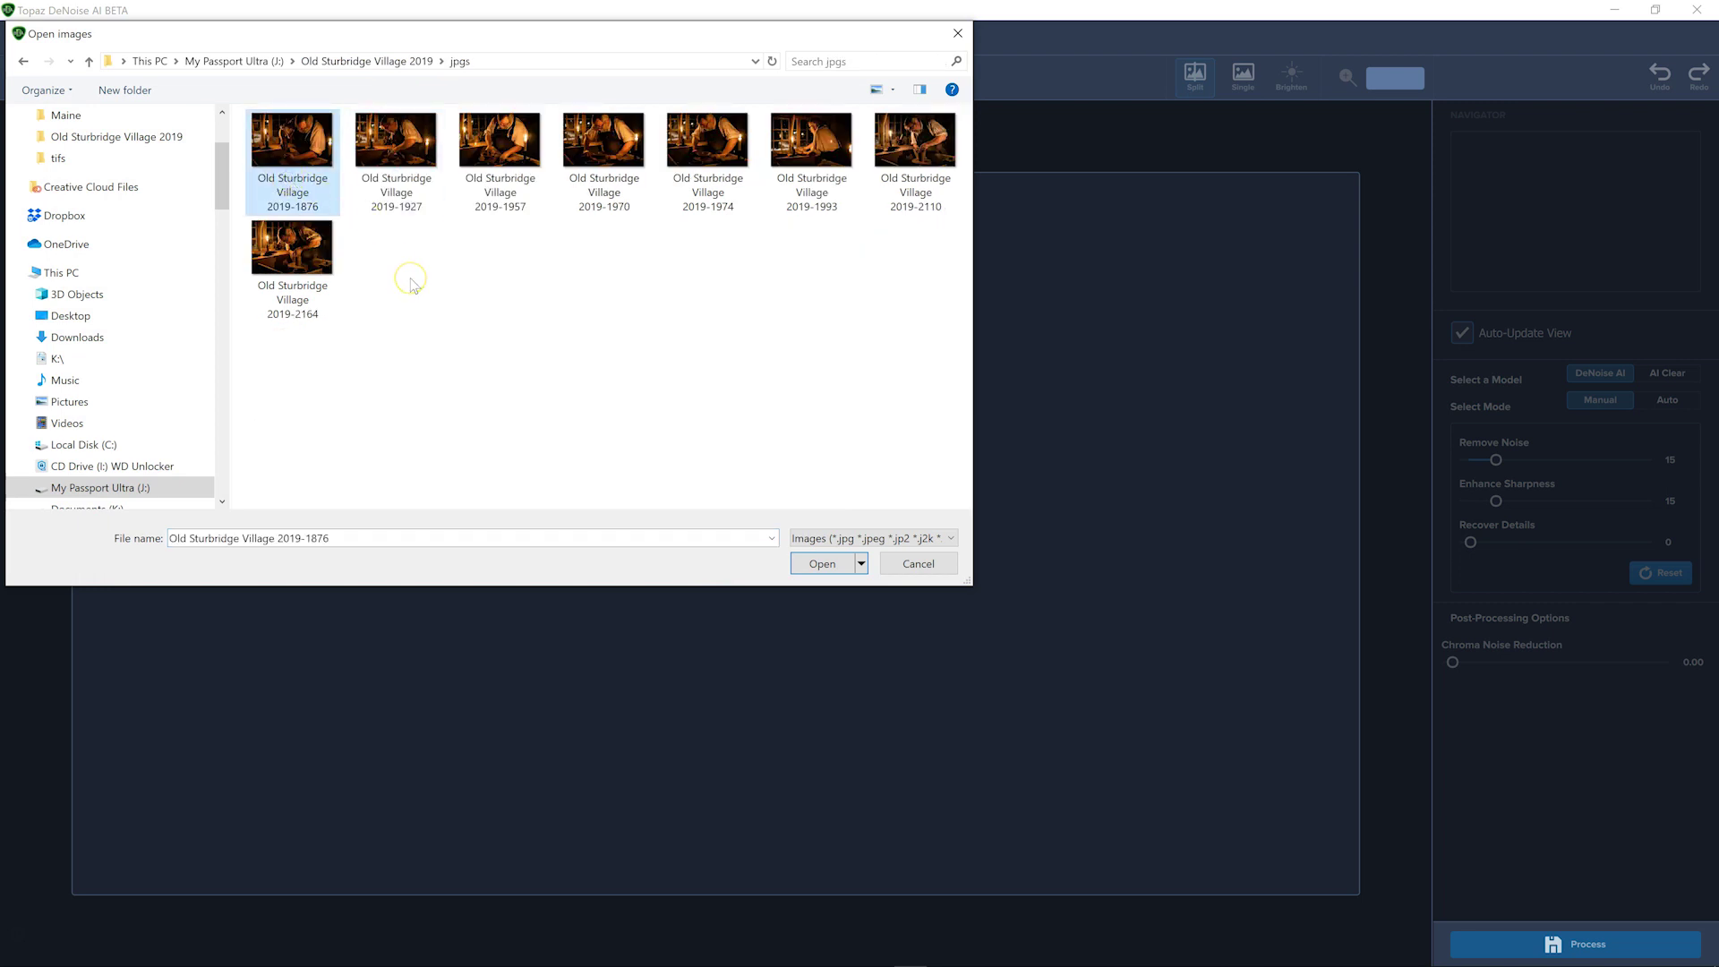
{"action": "key", "text": "ctrl+a"}
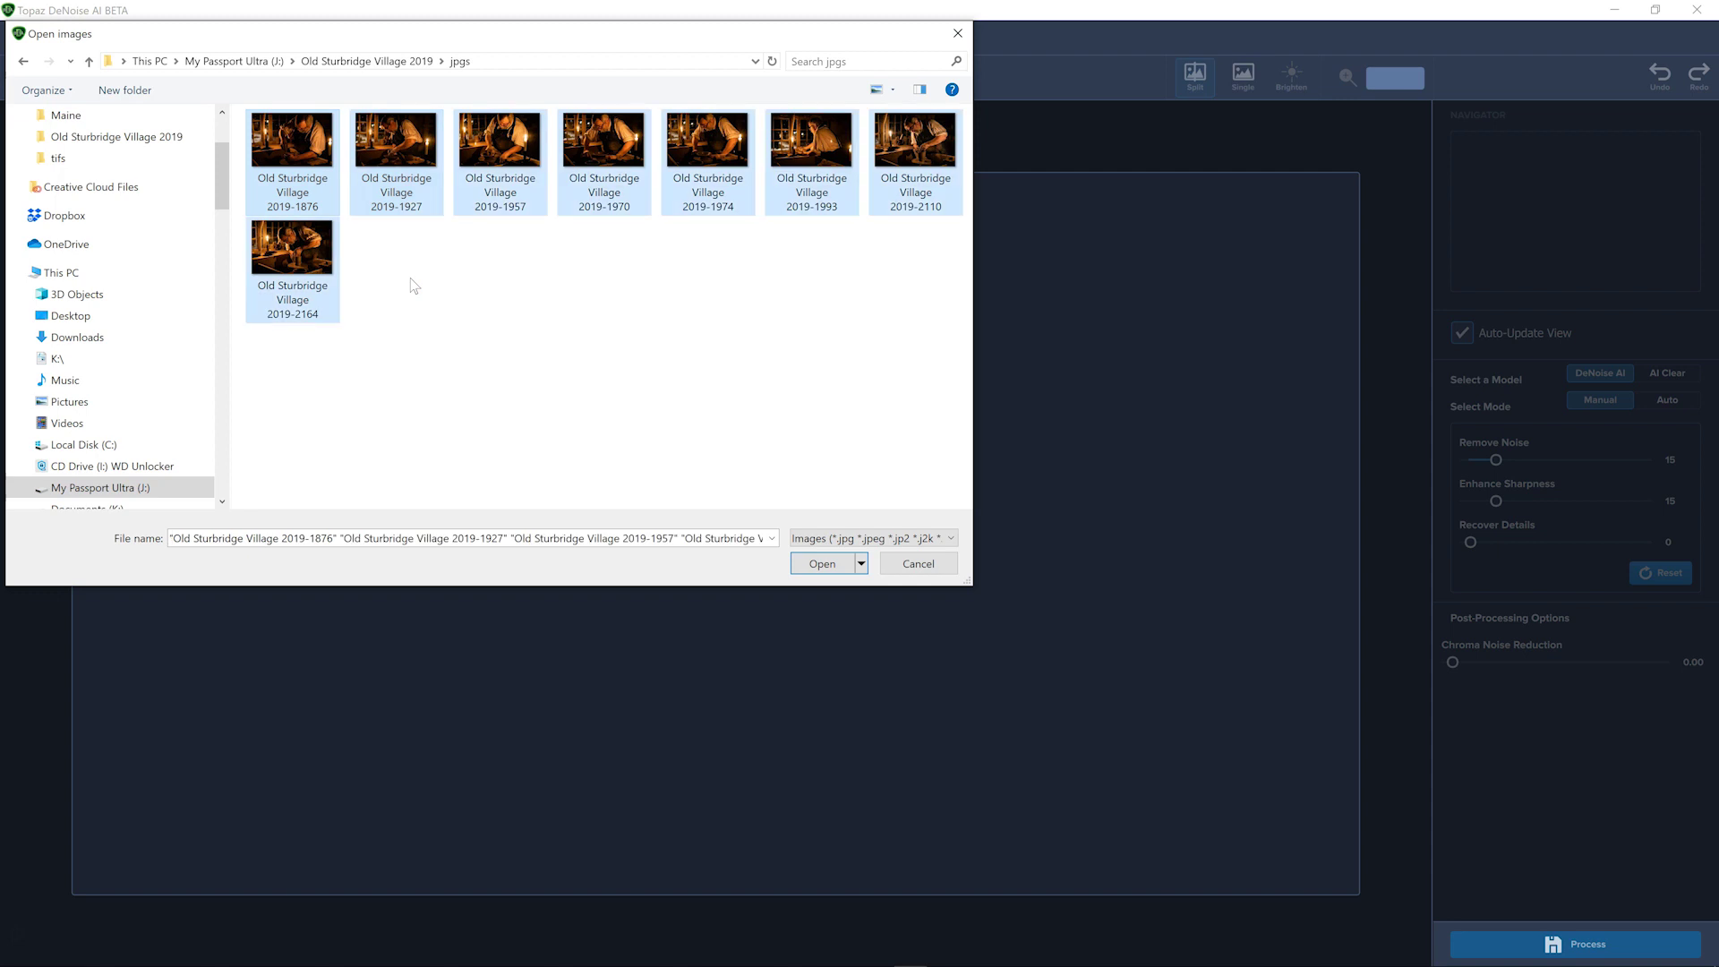
{"action": "left_click", "coordinate": [802, 568]}
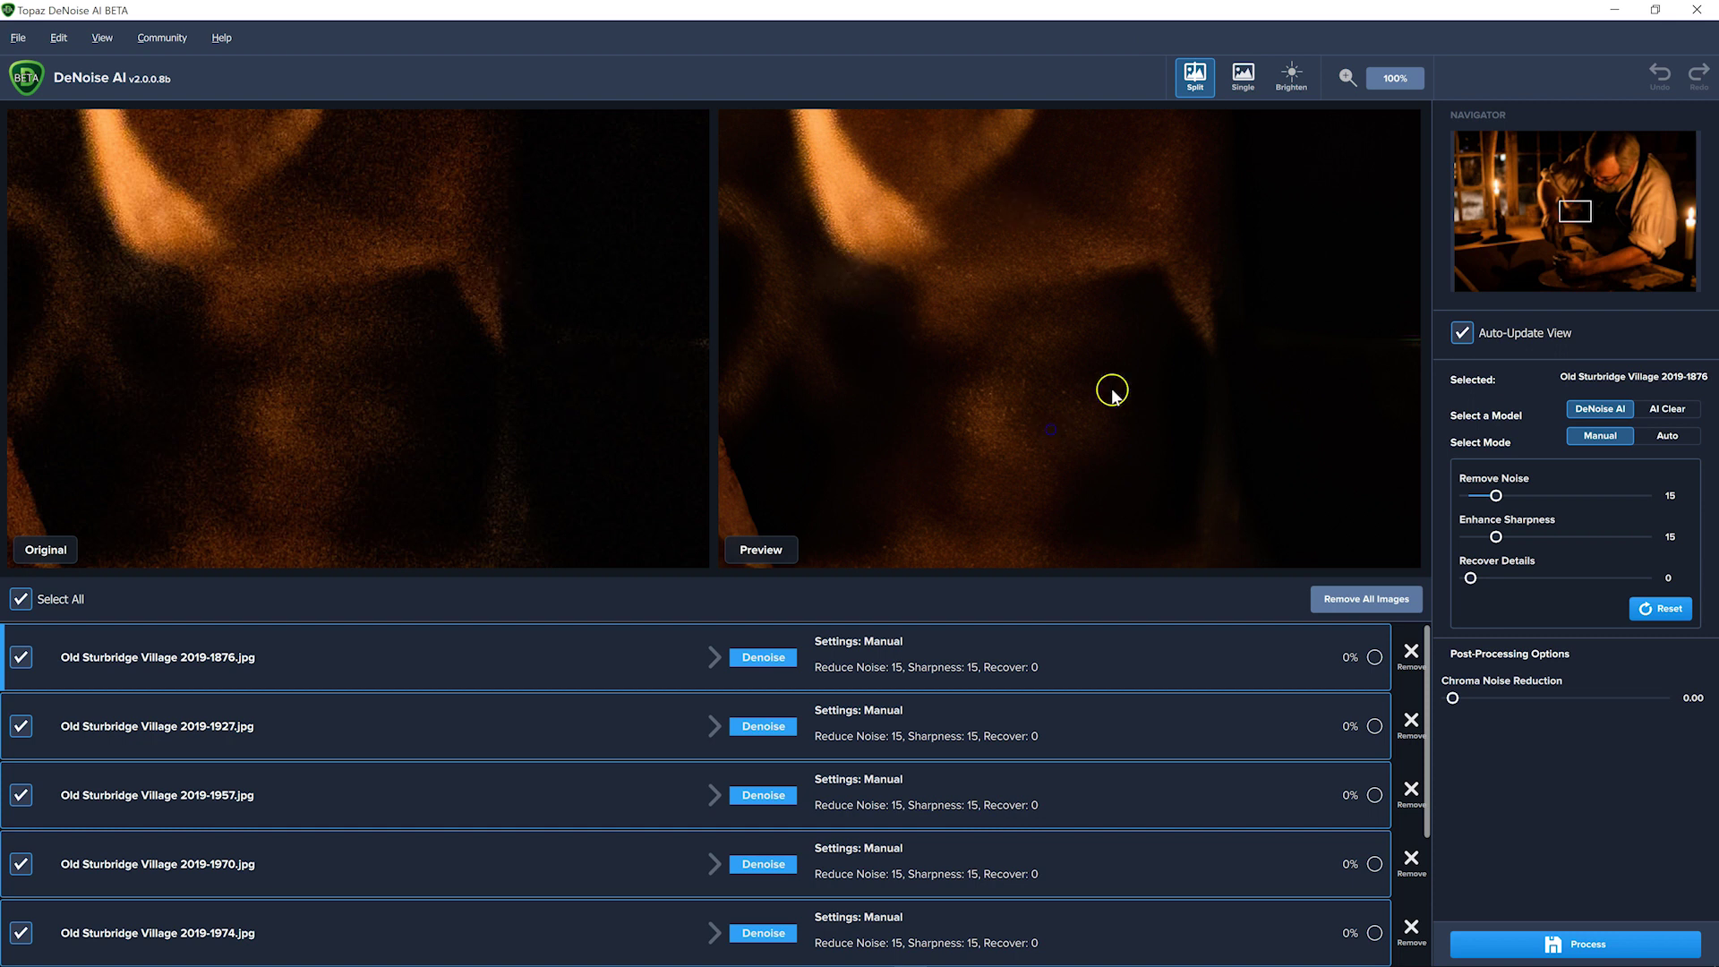
Pan the Navigator rectangle so the split comparison centres on the candle flame
{"action": "mouse_move", "coordinate": [1570, 215]}
{"action": "left_mouse_down"}
{"action": "mouse_move", "coordinate": [1572, 190]}
{"action": "mouse_move", "coordinate": [1562, 207]}
{"action": "left_mouse_up"}
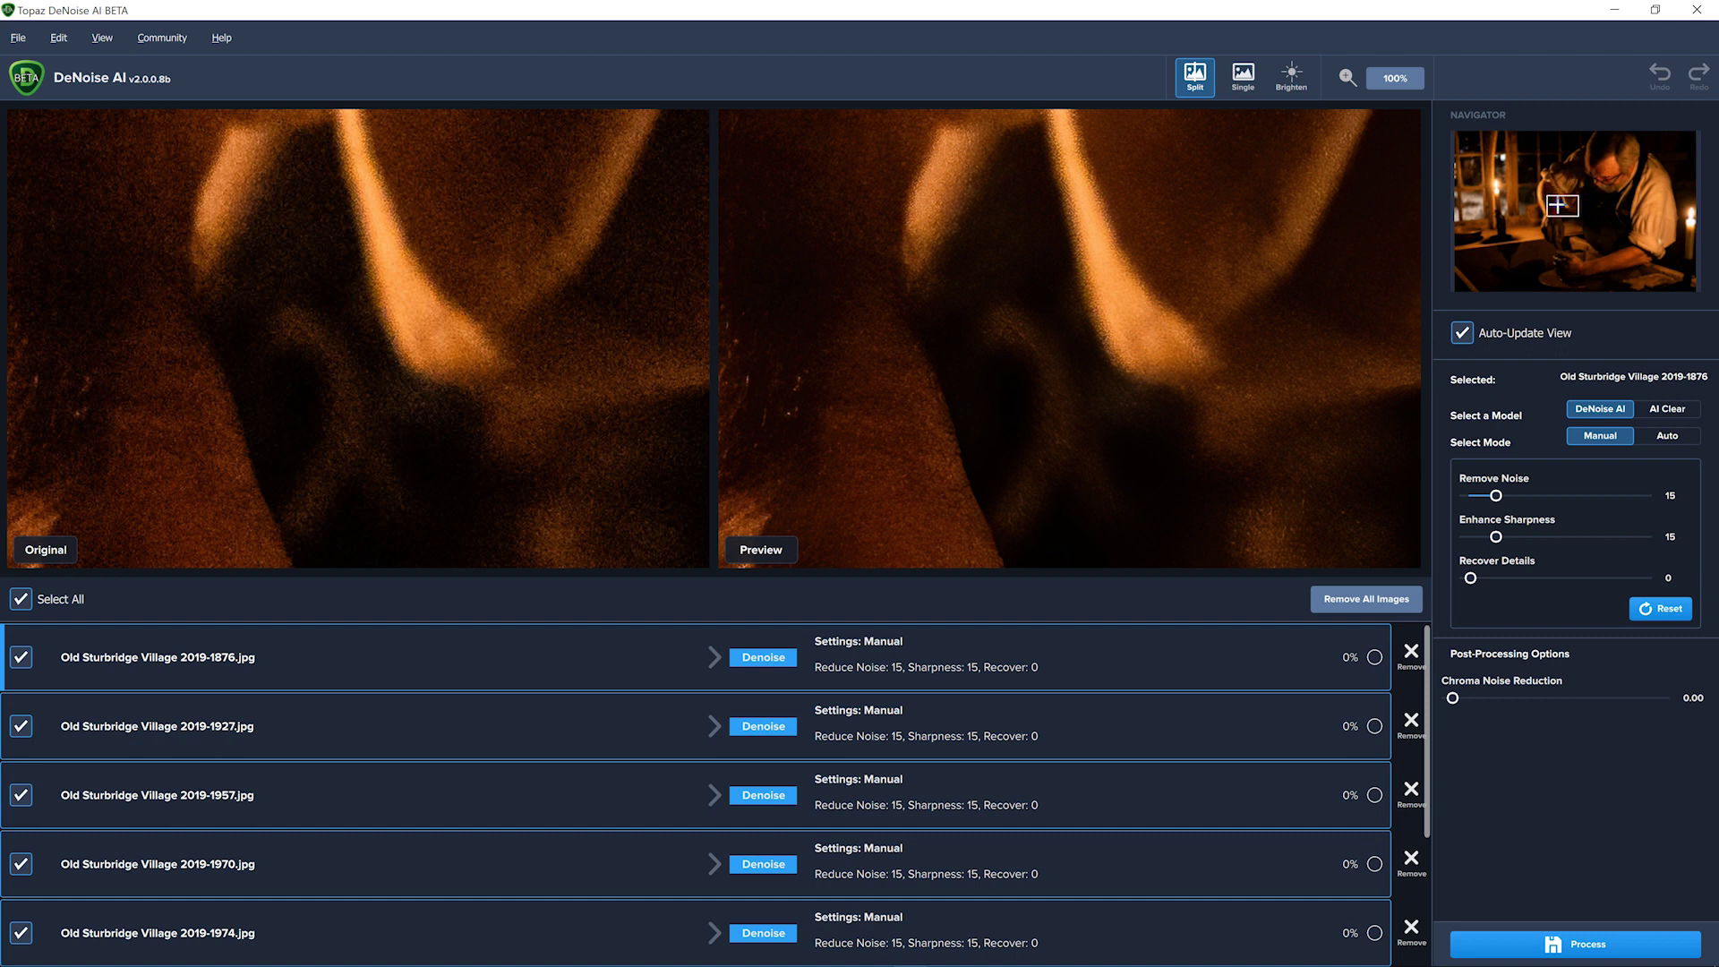
{"action": "left_click_drag", "start_coordinate": [1558, 205], "coordinate": [1682, 218]}
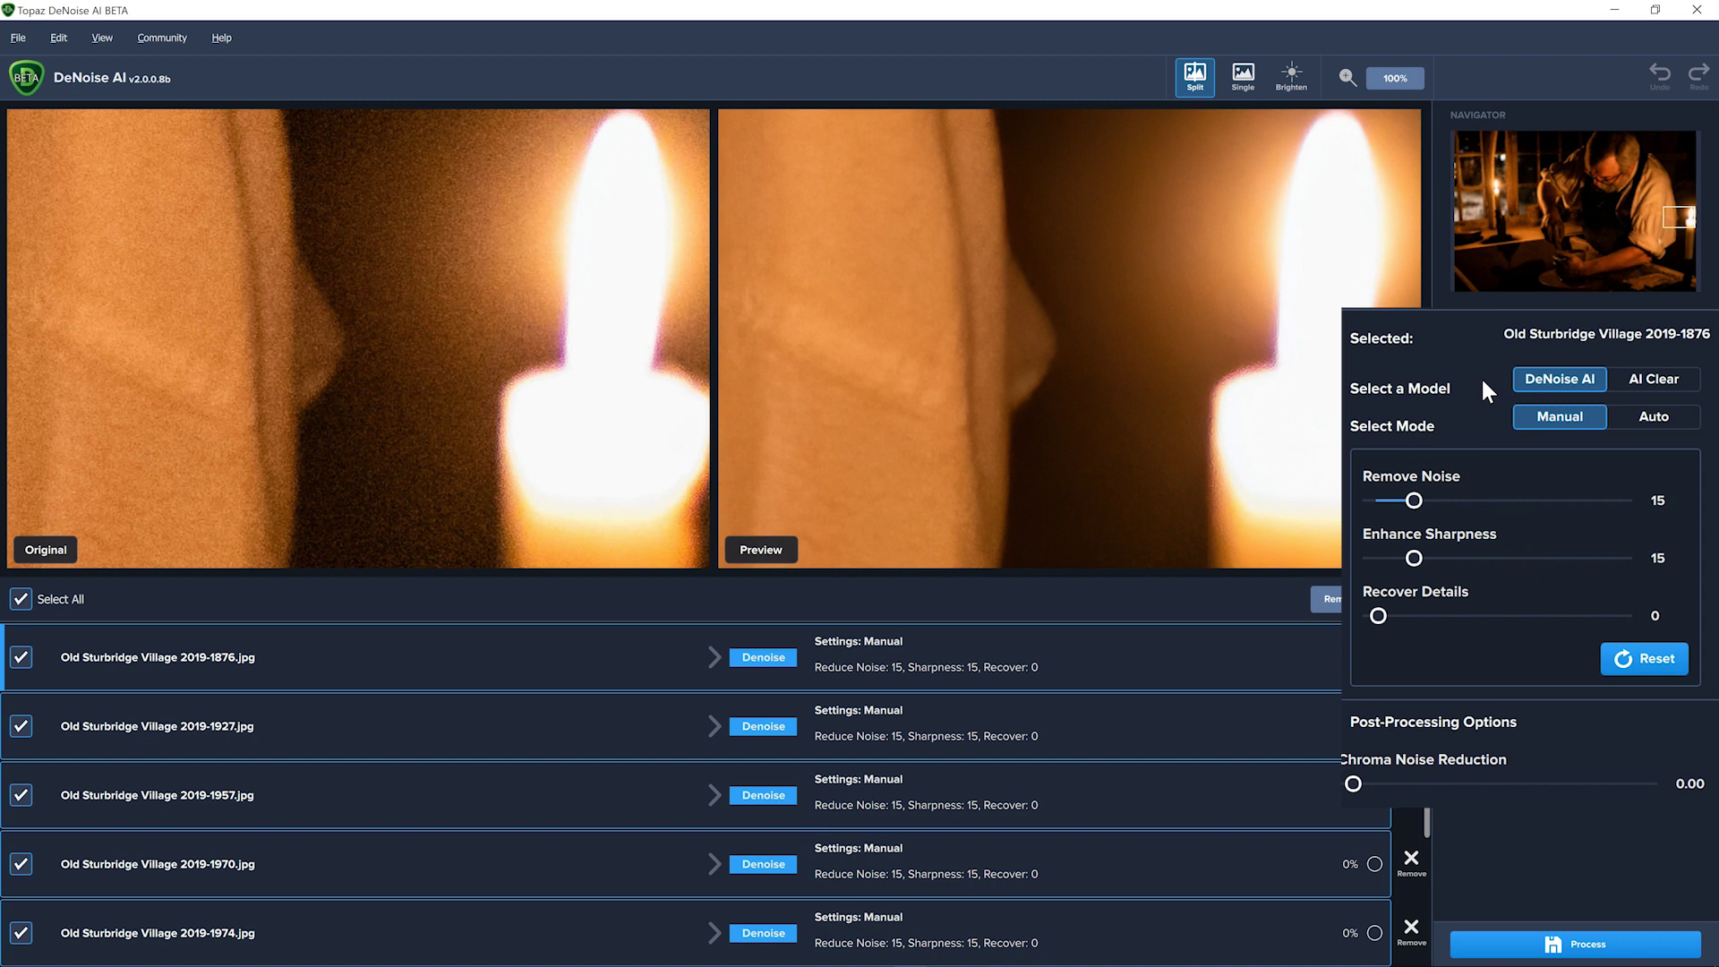
Try the AI Clear model and Auto mode, then return to DeNoise AI in Manual mode
{"action": "left_click", "coordinate": [1566, 381]}
{"action": "left_click", "coordinate": [1653, 385]}
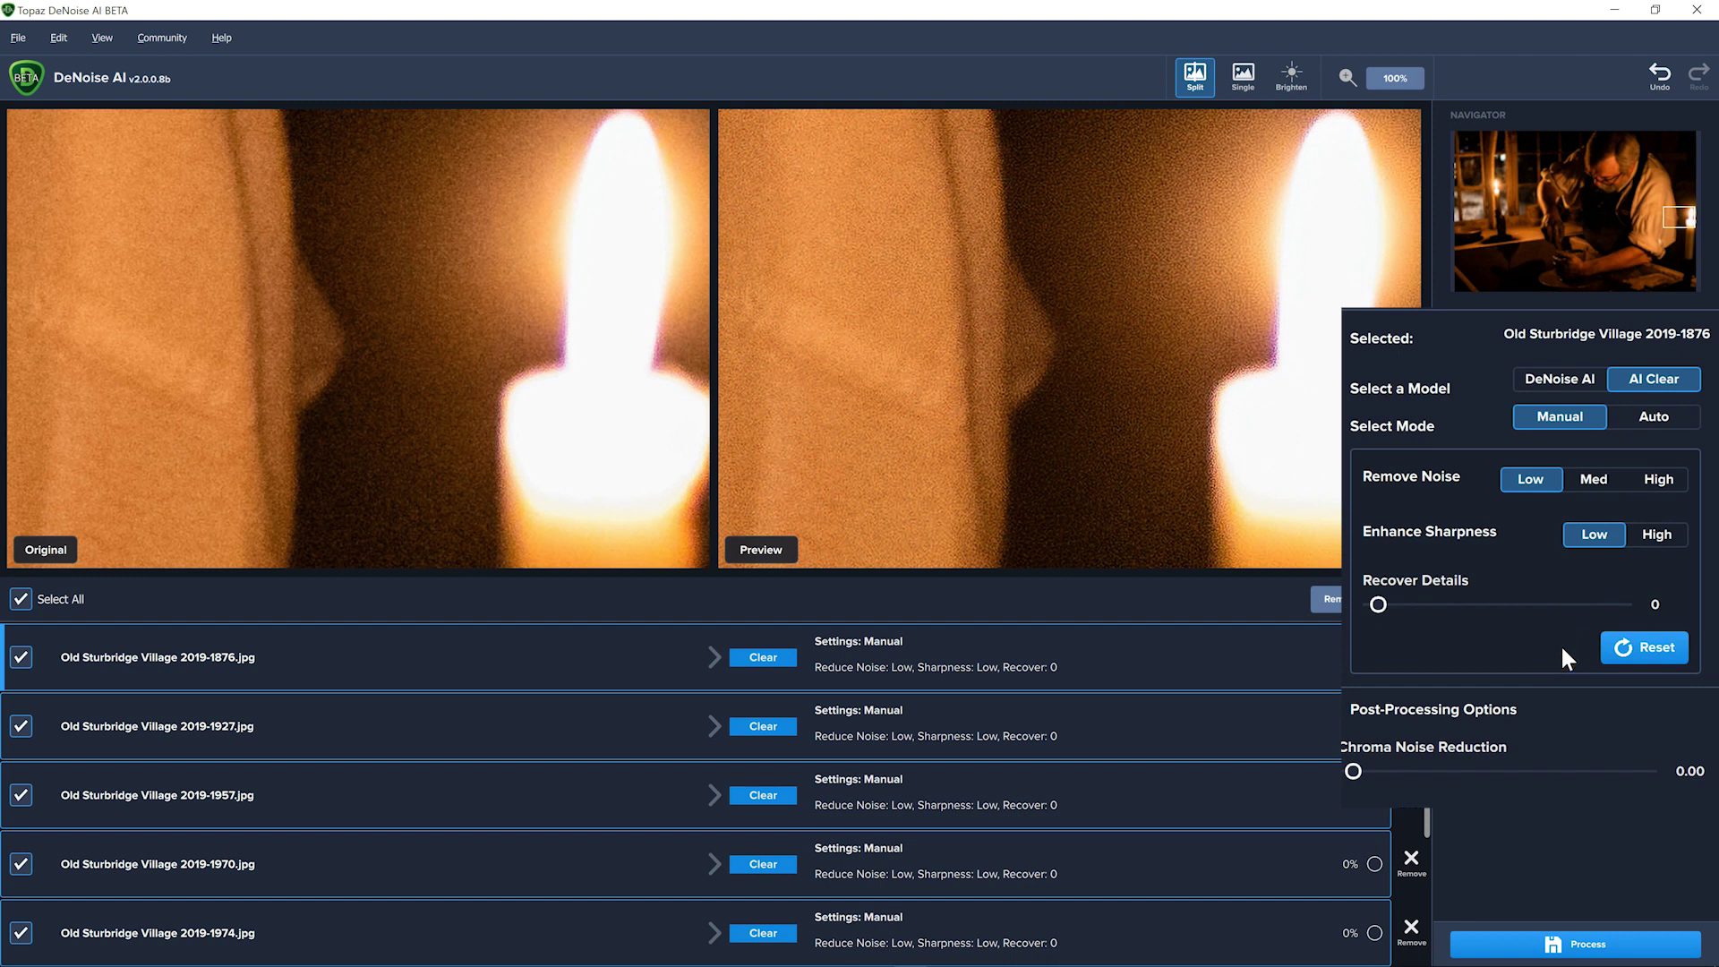
{"action": "left_click", "coordinate": [1529, 378]}
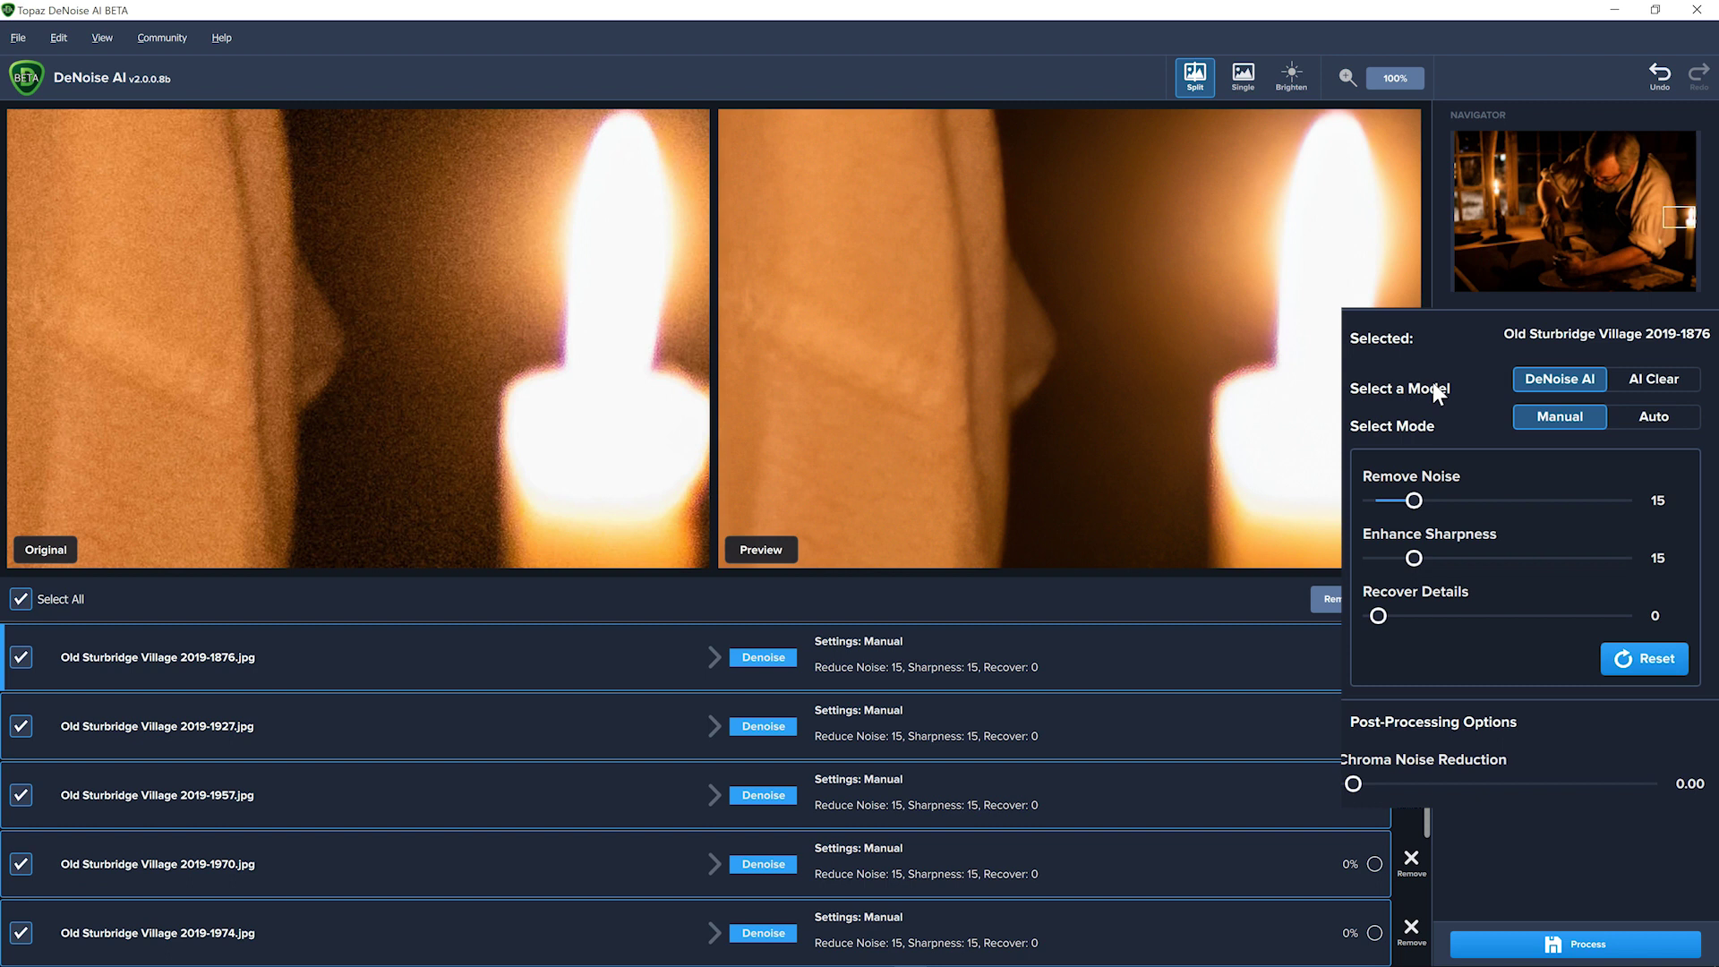
{"action": "left_click", "coordinate": [1555, 428]}
{"action": "left_click", "coordinate": [1646, 421]}
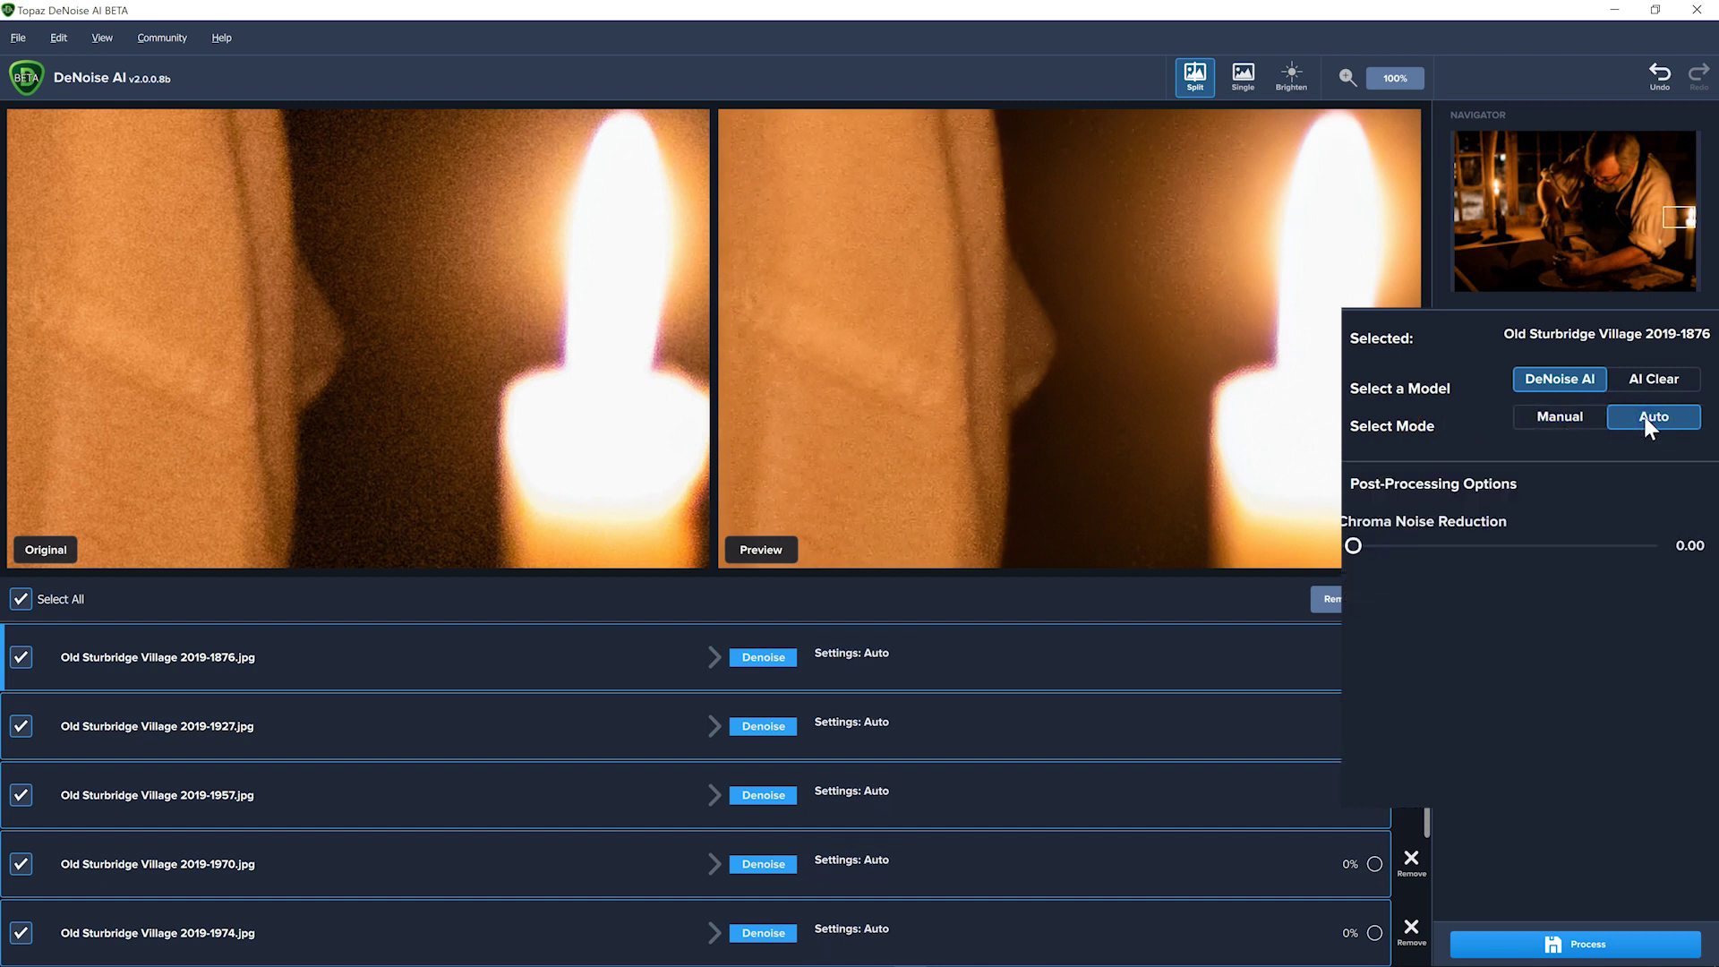
{"action": "left_click", "coordinate": [1553, 418]}
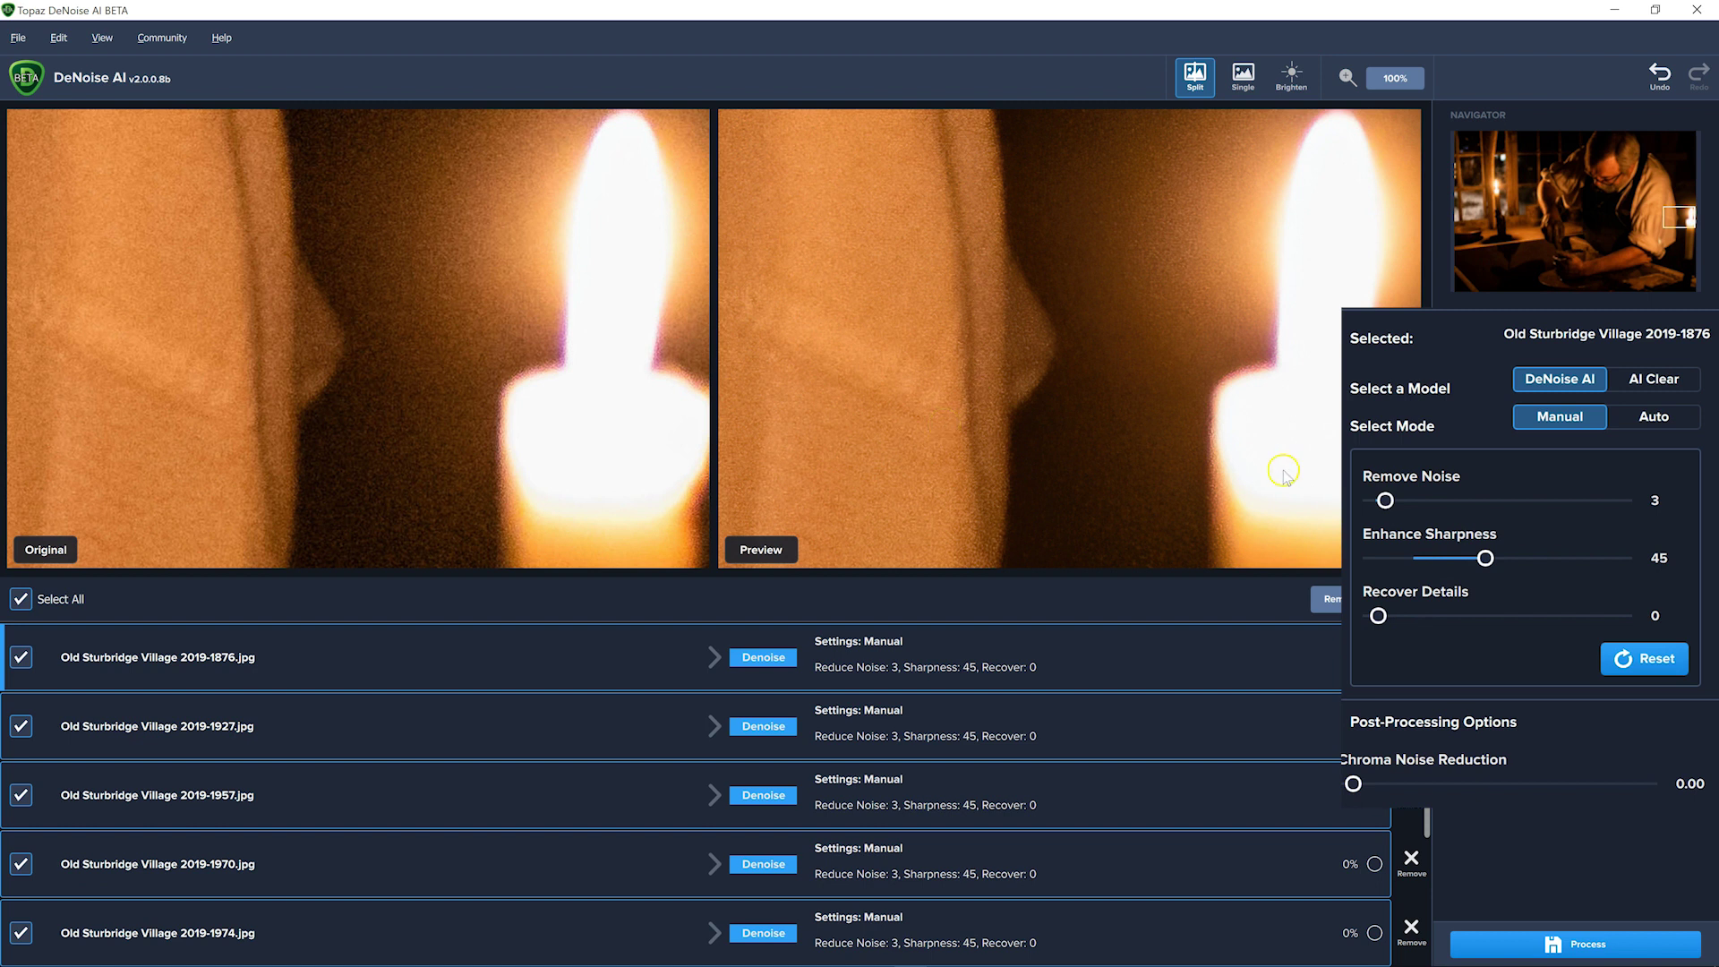
{"action": "left_click", "coordinate": [1556, 417]}
Set Remove Noise to 6, Recover Details to 15 and Chroma Noise Reduction to 0.02
{"action": "left_click", "coordinate": [1385, 502]}
{"action": "left_click_drag", "start_coordinate": [1386, 501], "coordinate": [1426, 507]}
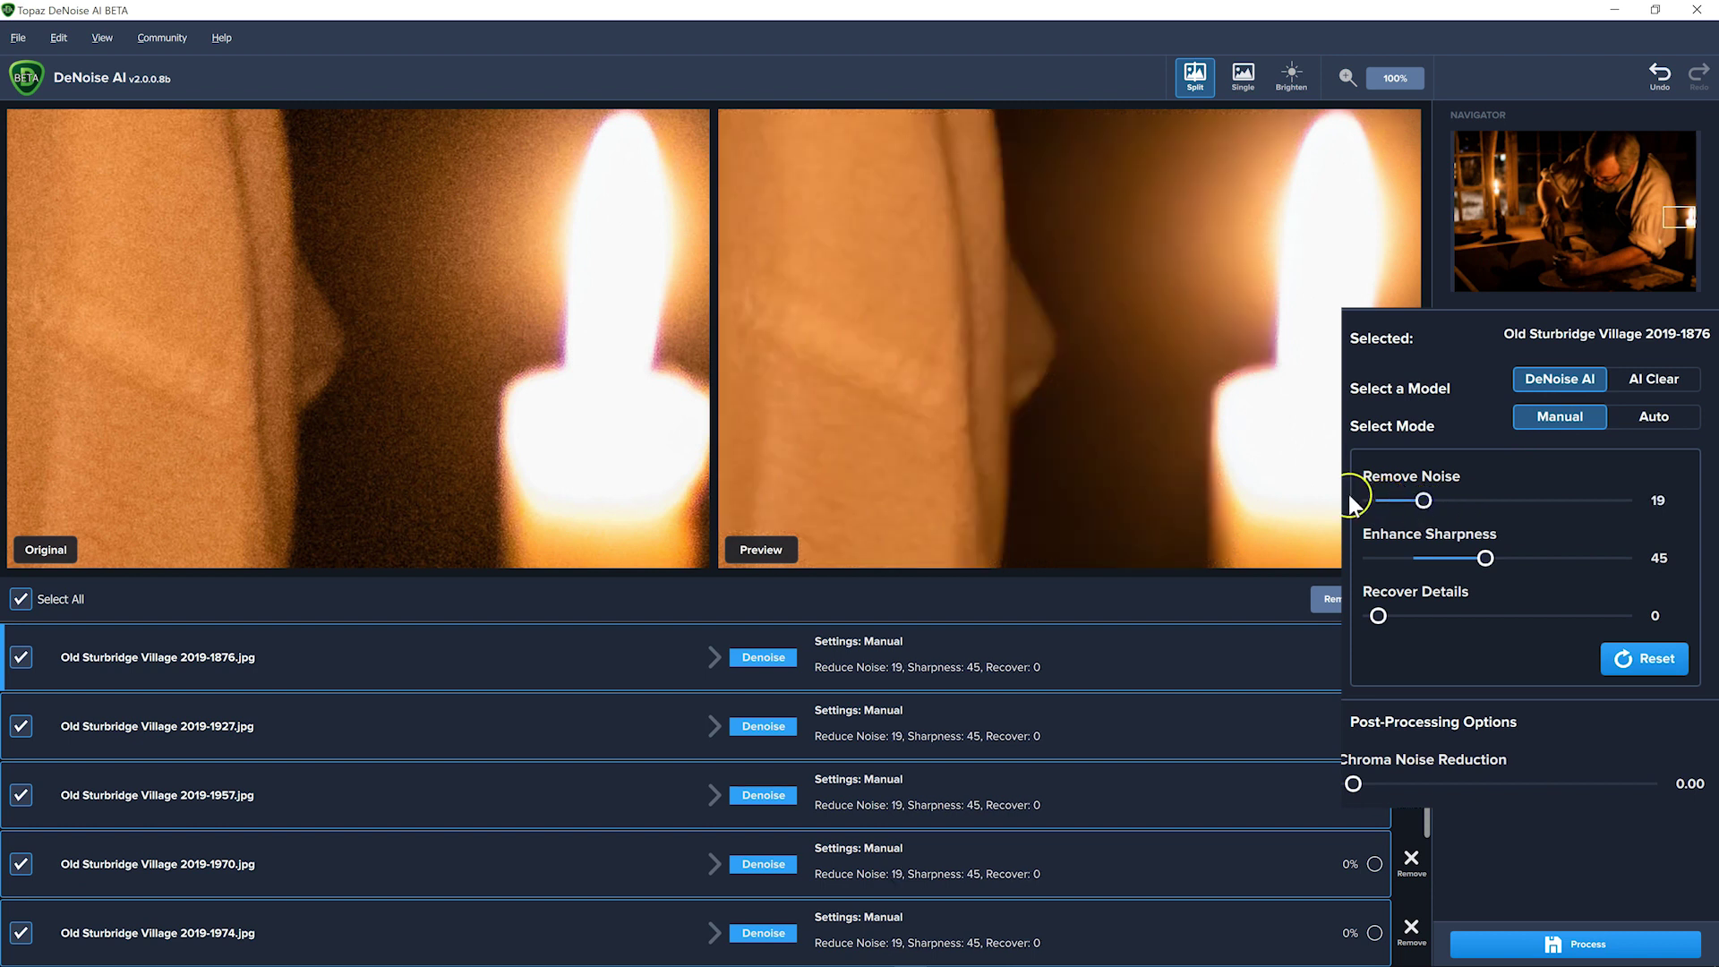
{"action": "left_click", "coordinate": [1418, 498]}
{"action": "left_click_drag", "start_coordinate": [1421, 501], "coordinate": [1400, 502]}
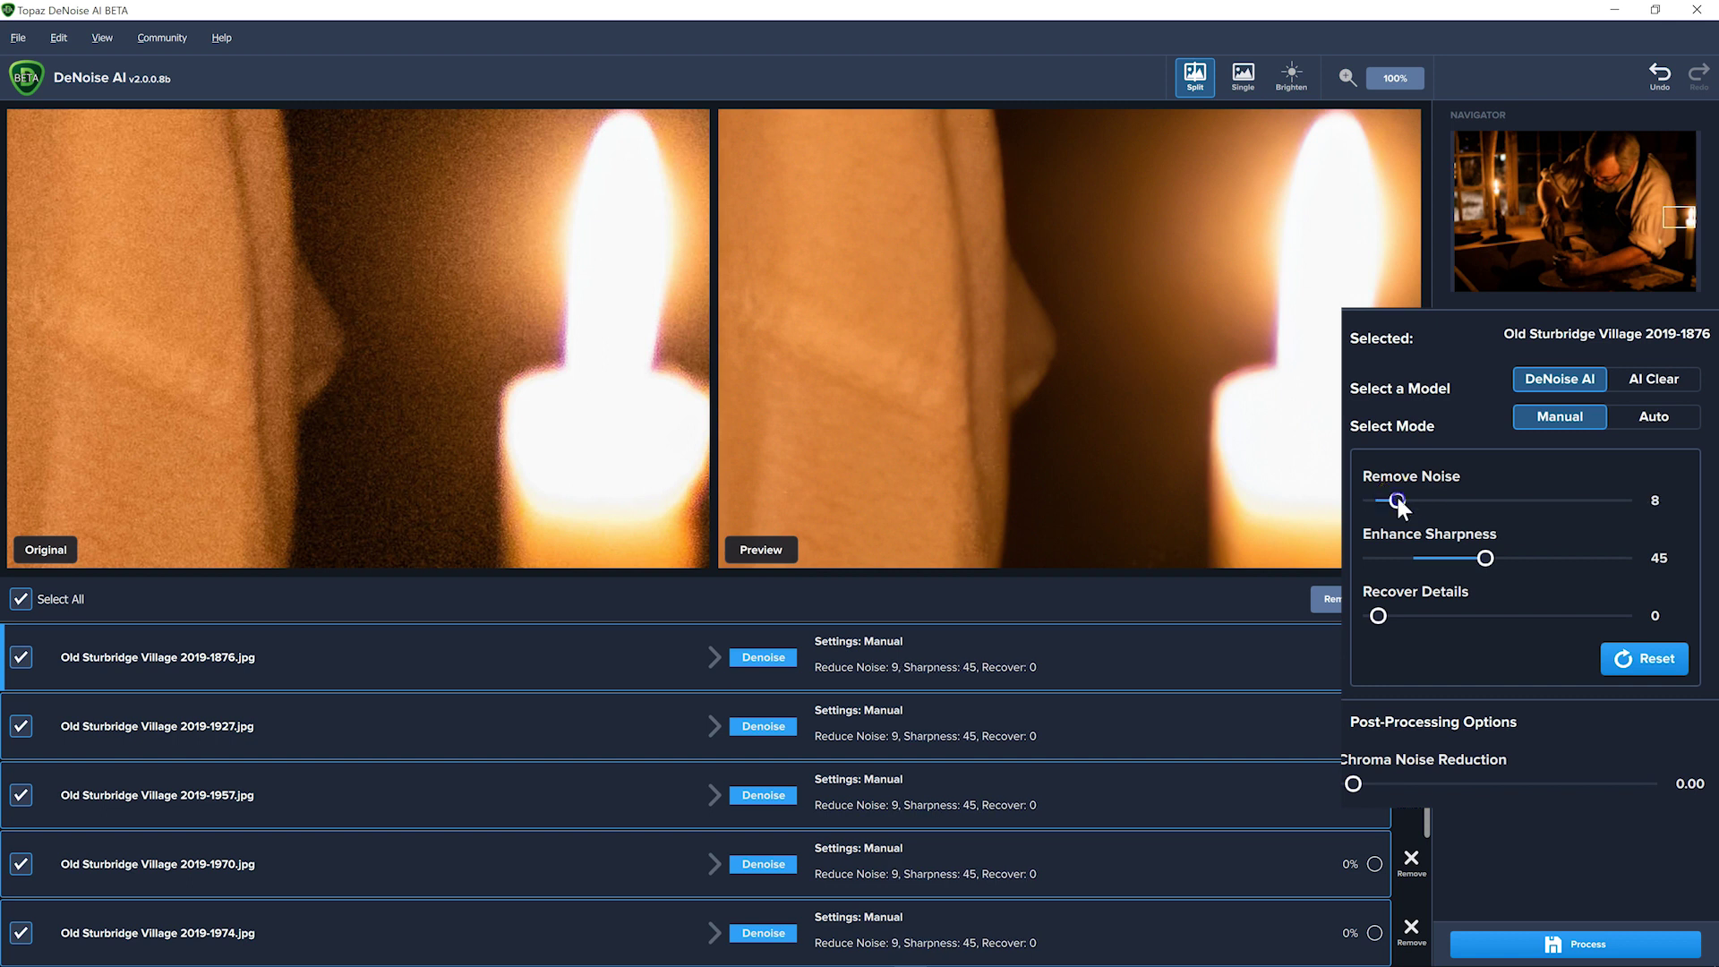
{"action": "left_click_drag", "start_coordinate": [1397, 499], "coordinate": [1392, 498]}
{"action": "left_click", "coordinate": [1377, 537]}
{"action": "left_click_drag", "start_coordinate": [1378, 616], "coordinate": [1413, 618]}
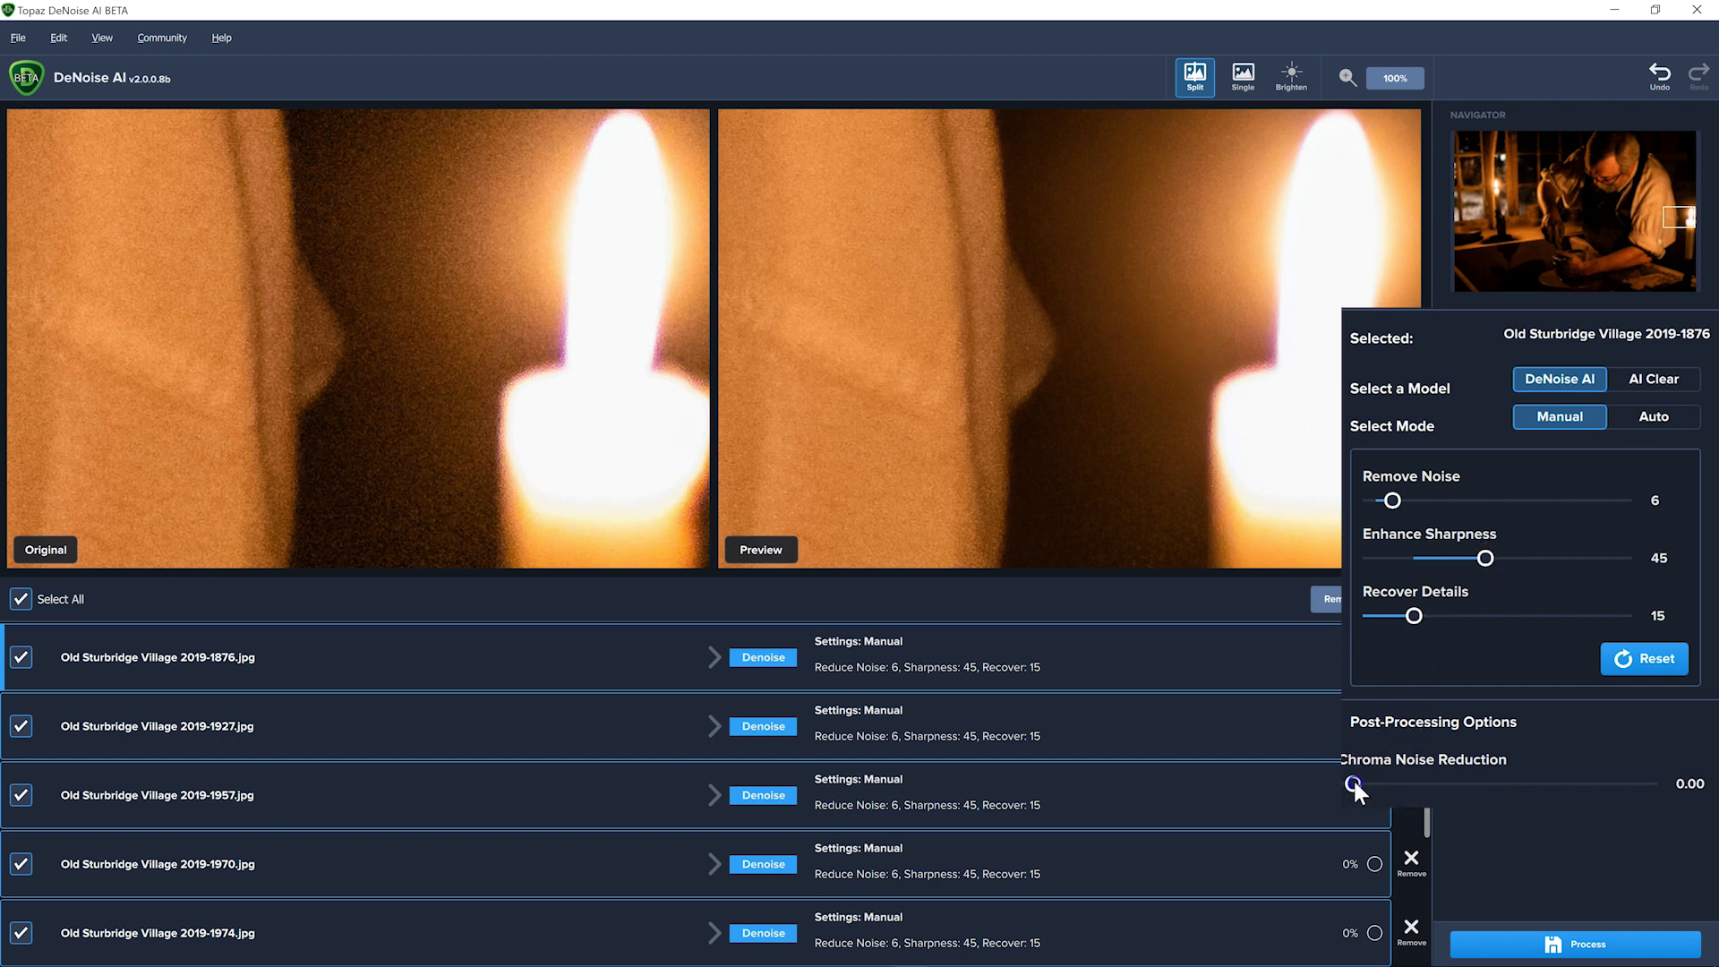
{"action": "left_click_drag", "start_coordinate": [1353, 782], "coordinate": [1358, 781]}
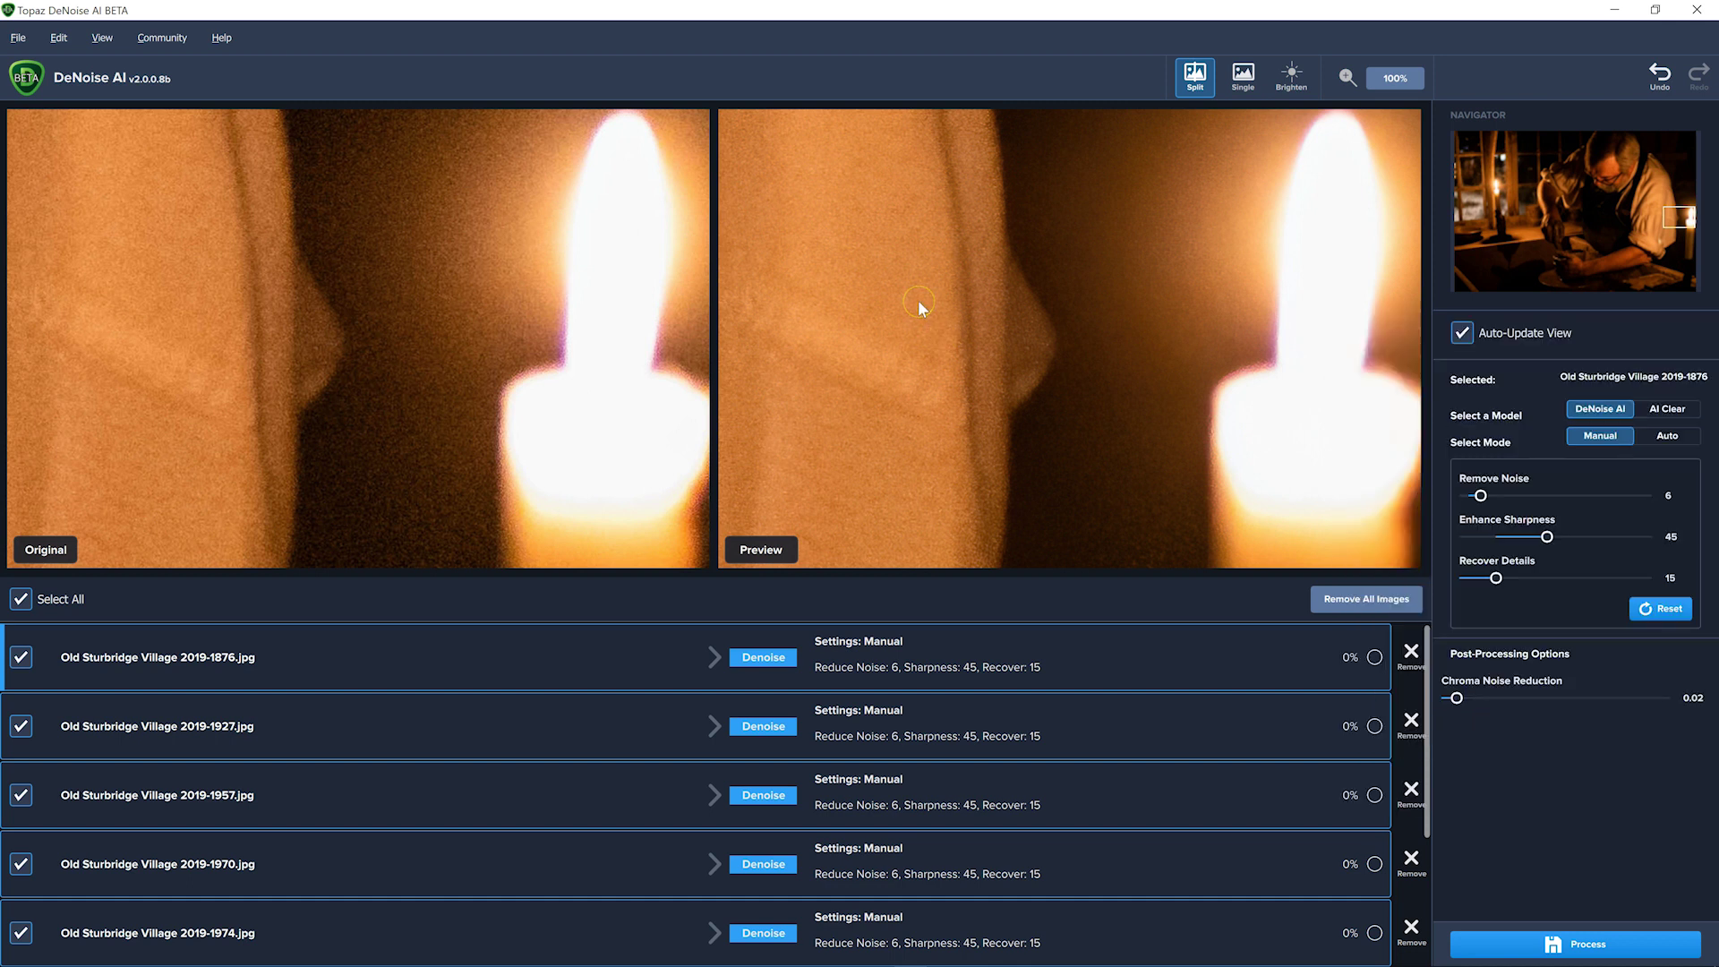
{"action": "left_click", "coordinate": [242, 727]}
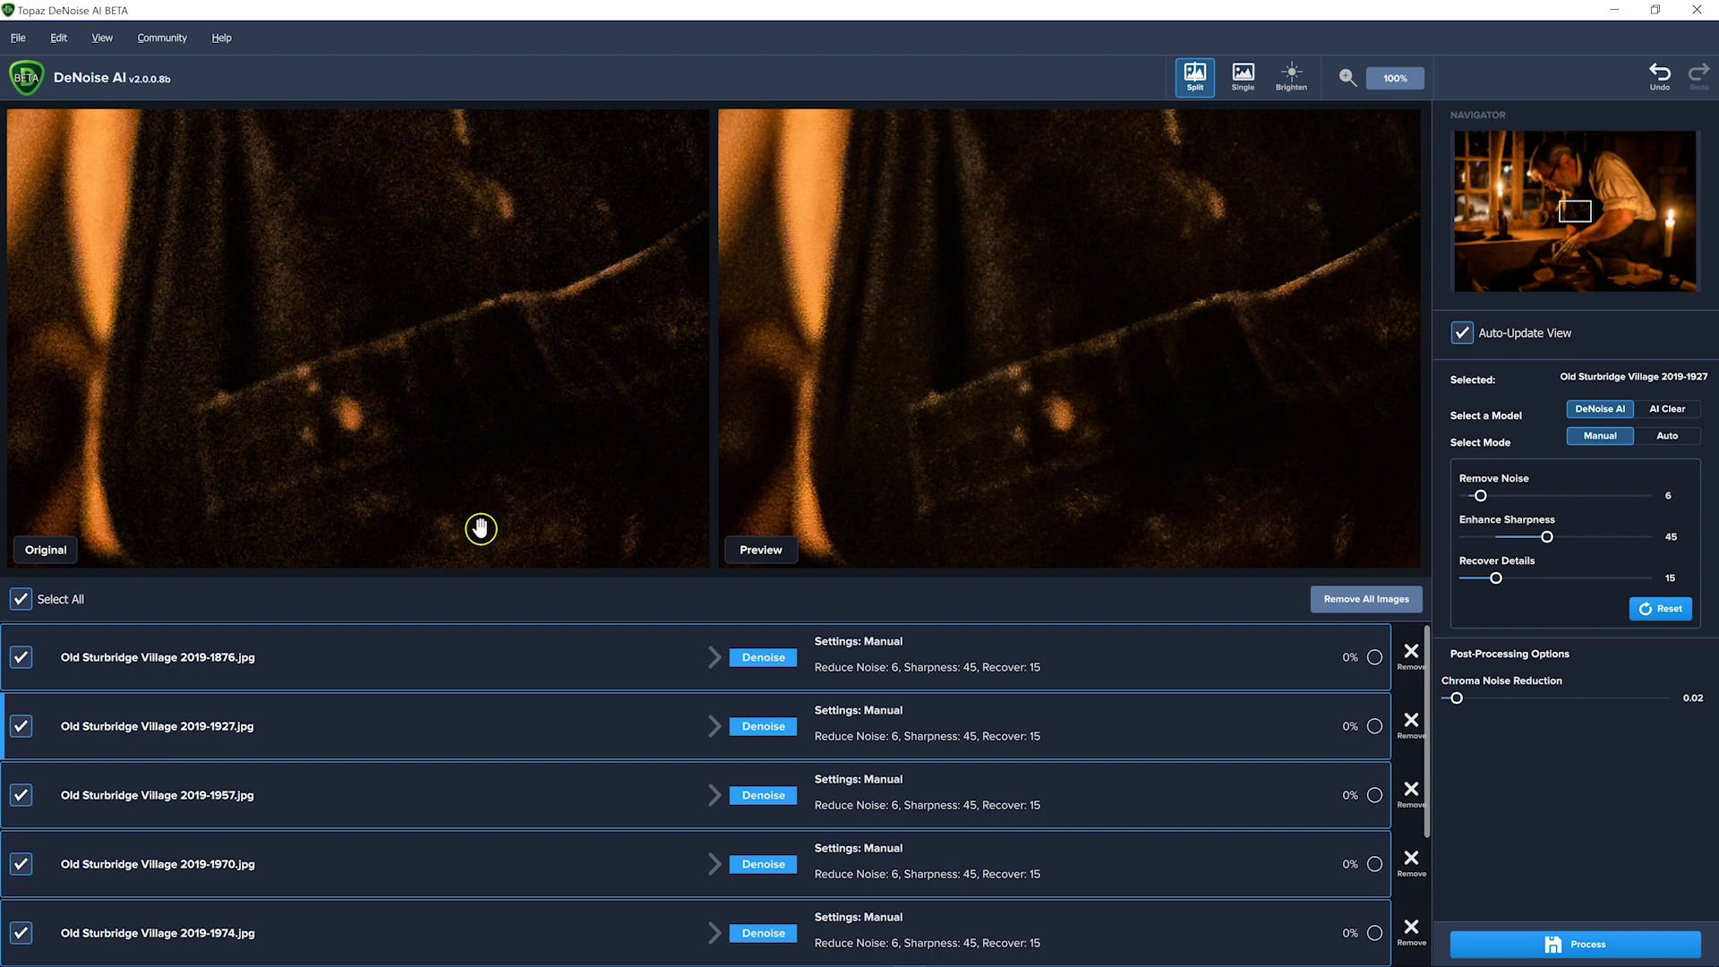
{"action": "left_click", "coordinate": [220, 667]}
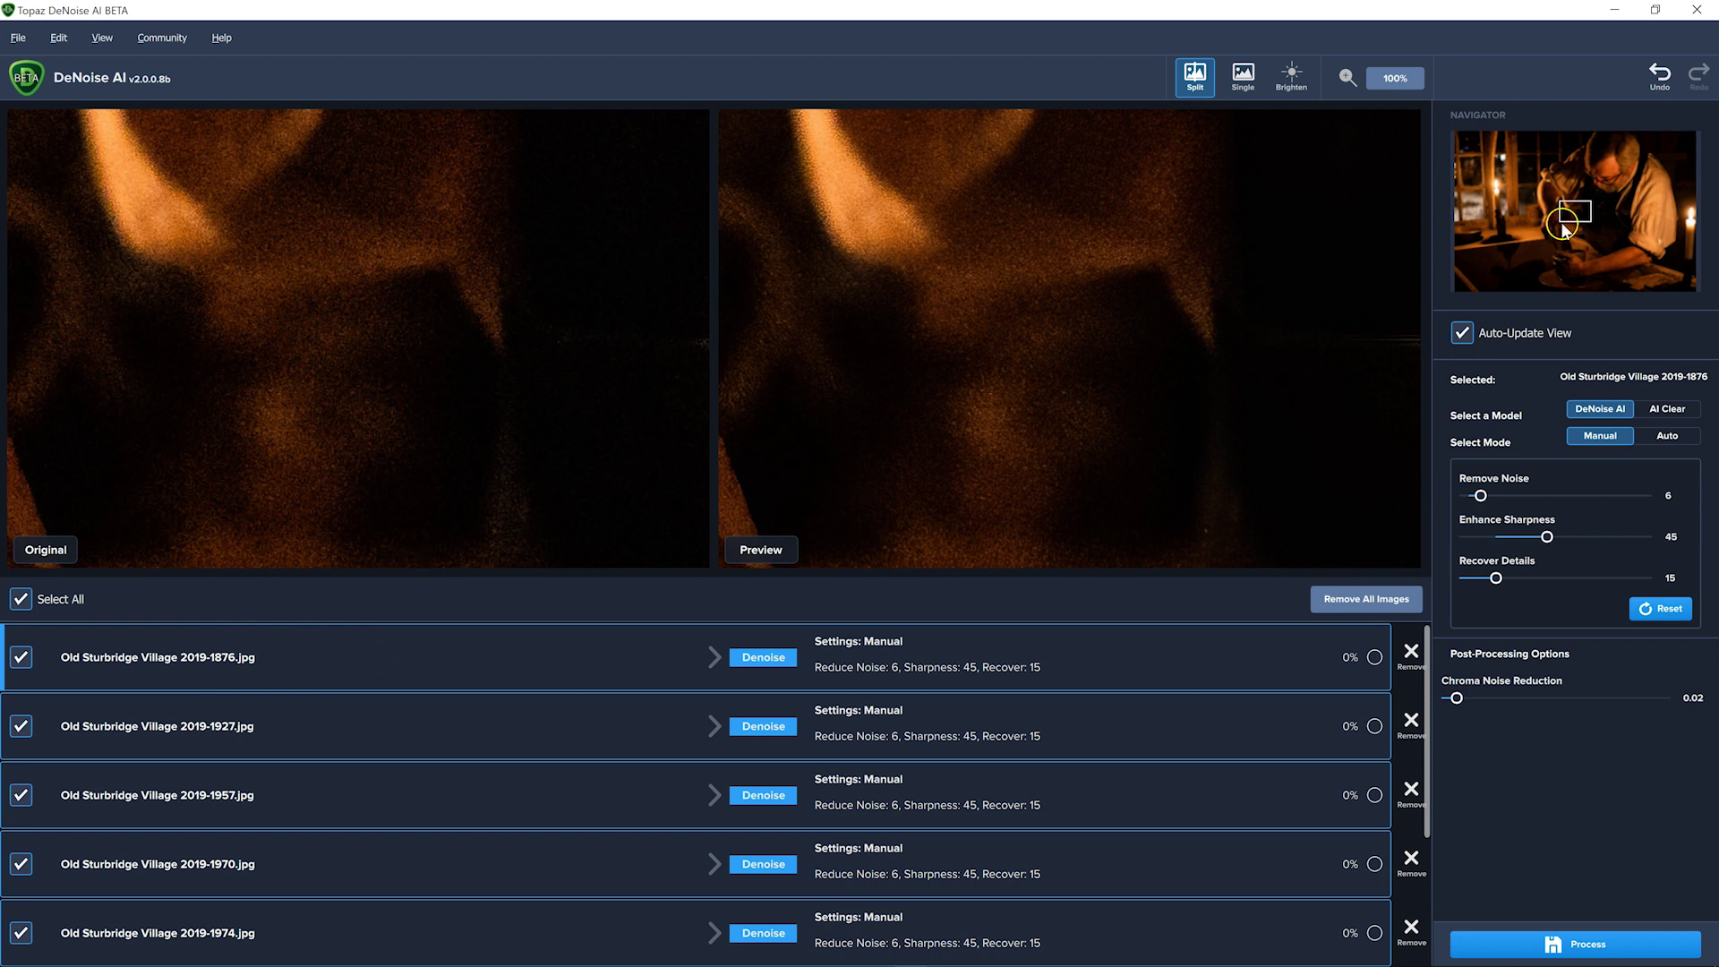
{"action": "left_click_drag", "start_coordinate": [1584, 214], "coordinate": [1609, 180]}
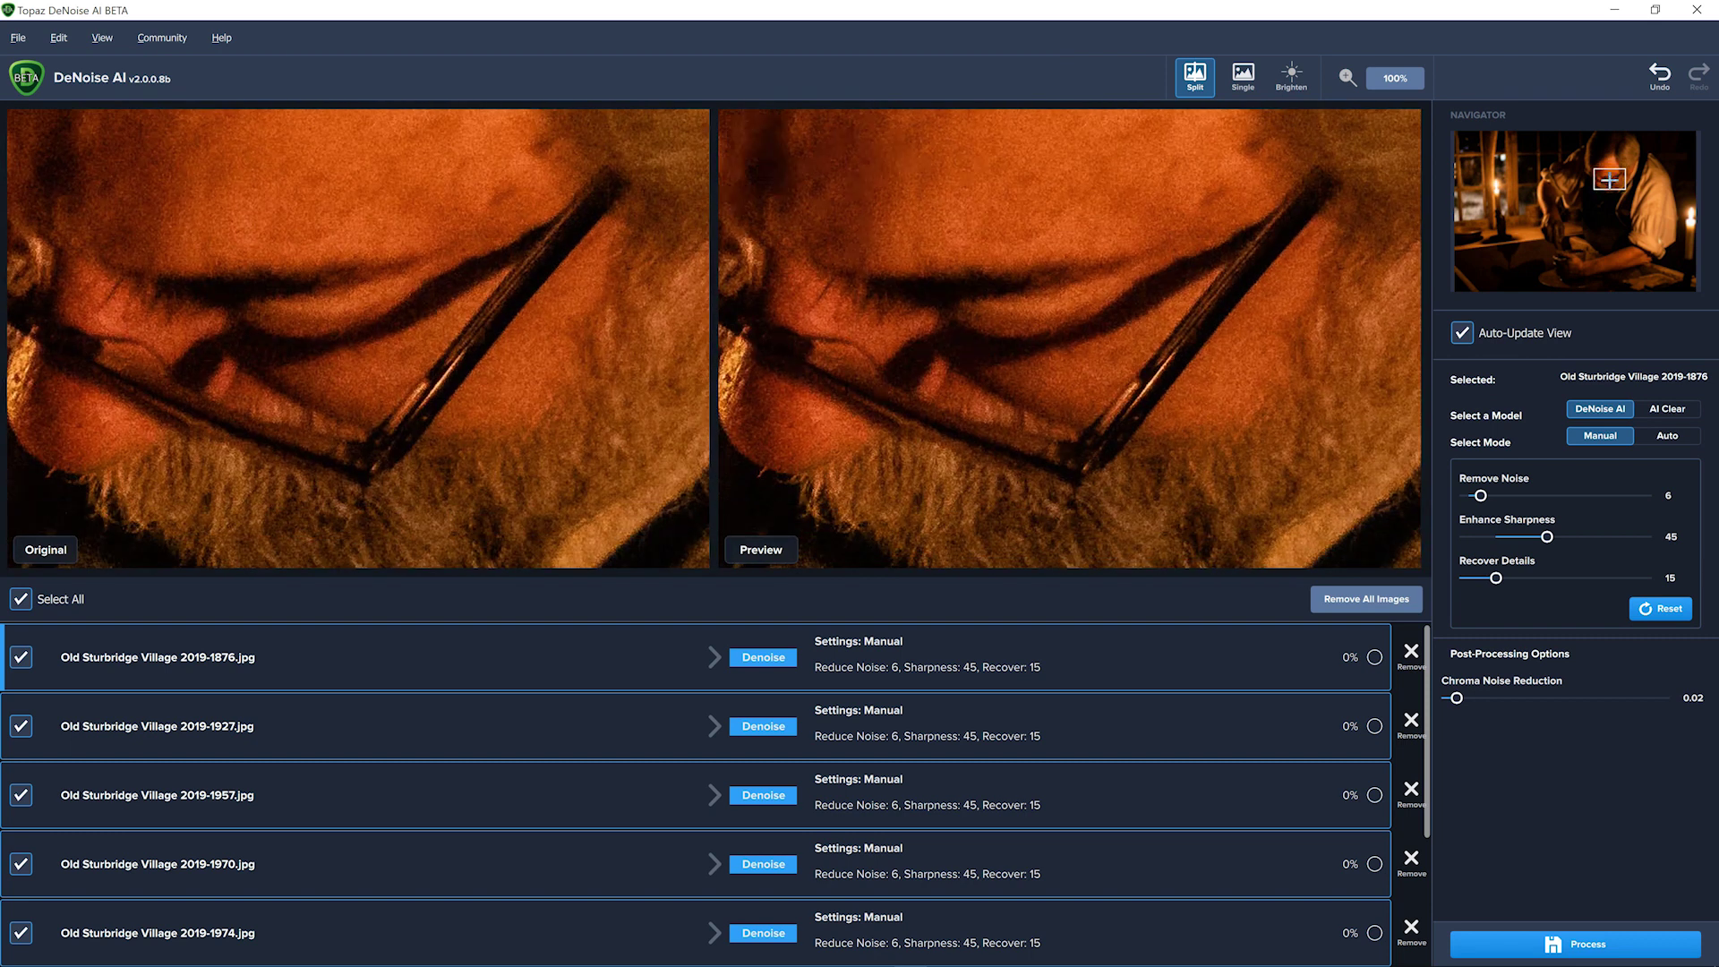
{"action": "left_click_drag", "start_coordinate": [1609, 180], "coordinate": [1525, 174]}
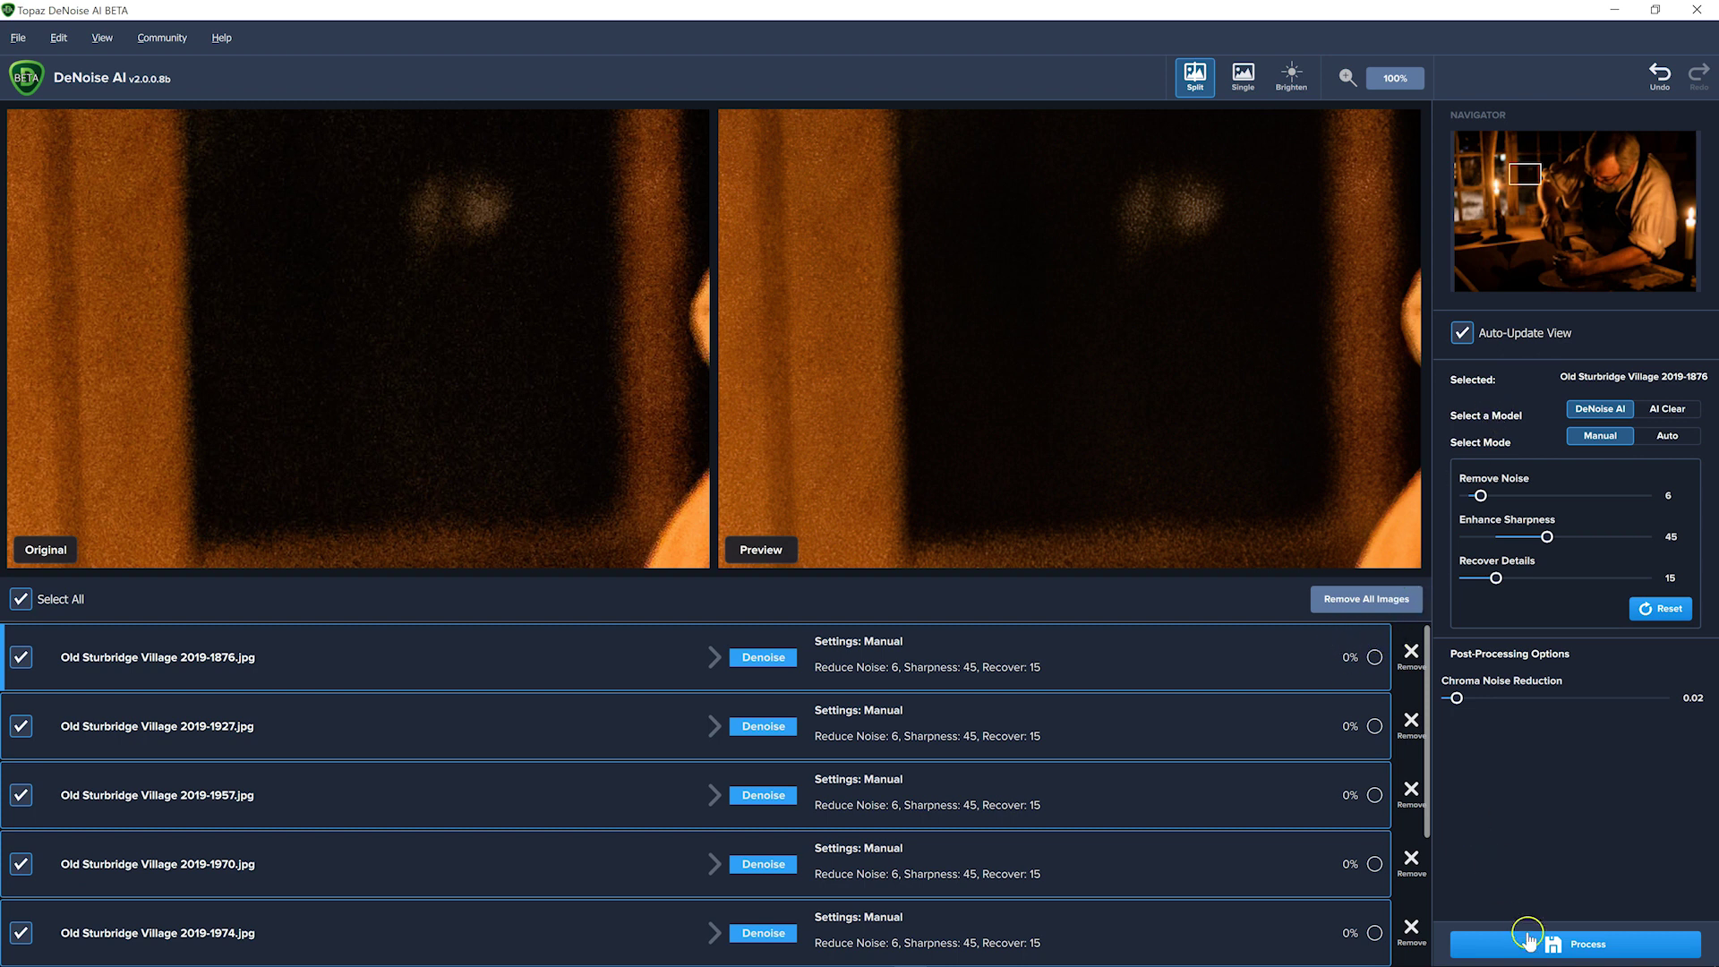
{"action": "left_click", "coordinate": [1583, 944]}
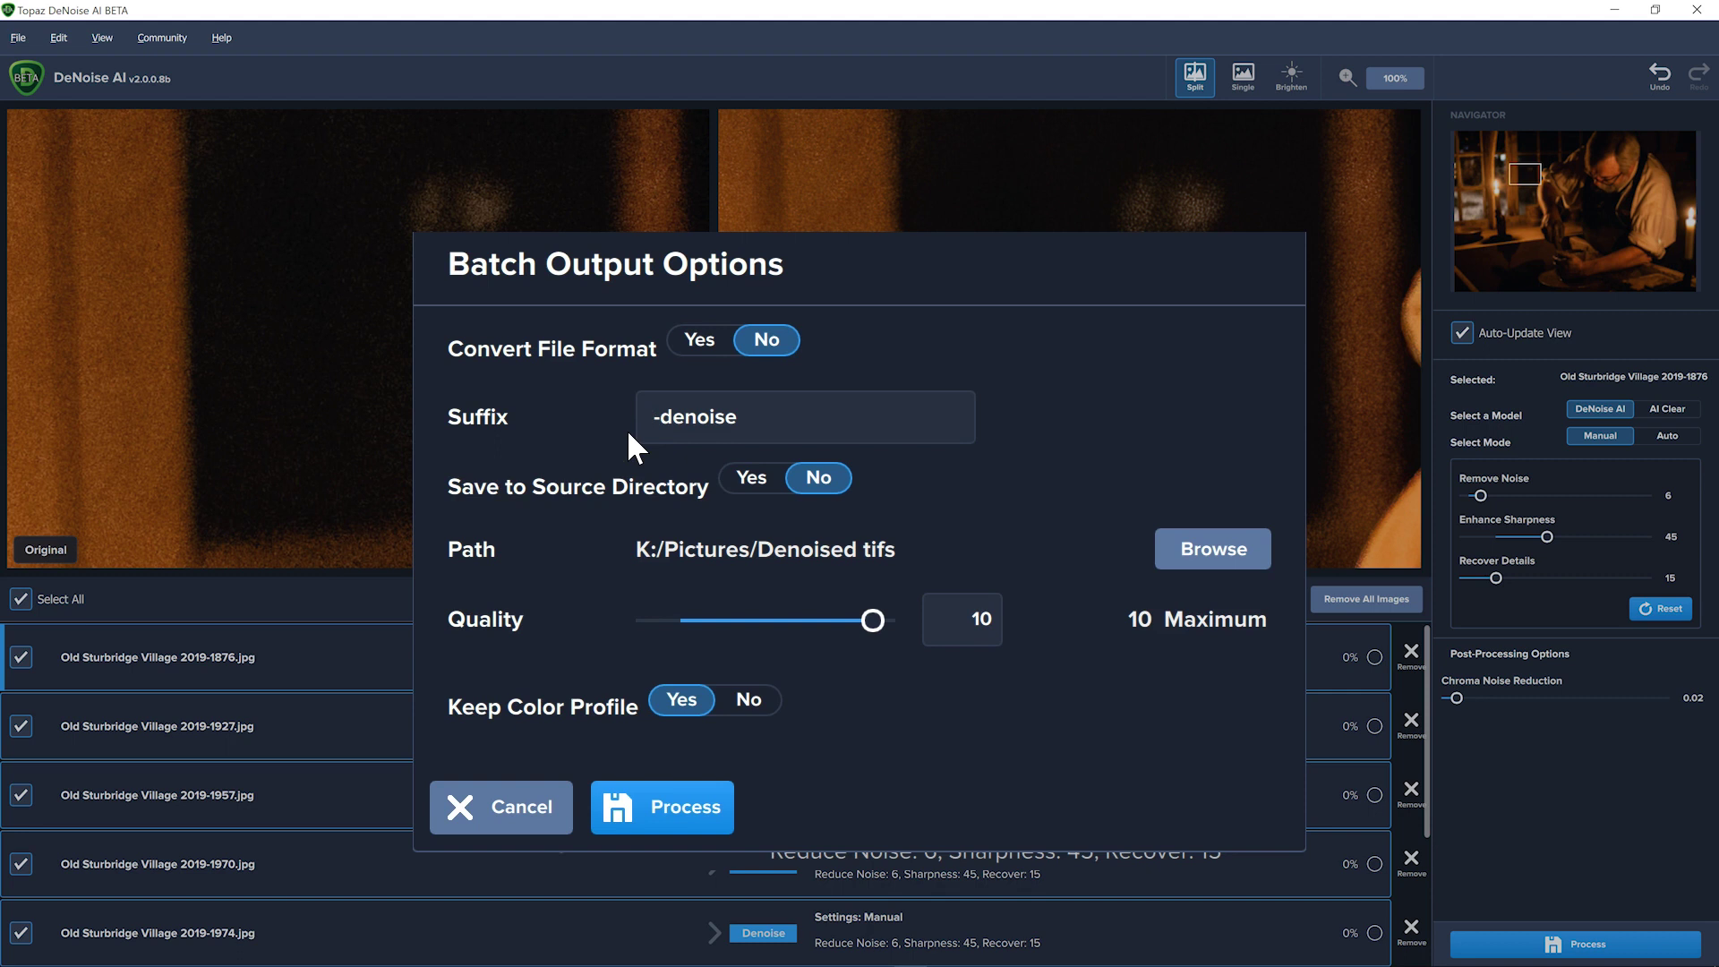
Set Save to Source Directory to Yes and process all eight photos
{"action": "left_click", "coordinate": [518, 461]}
{"action": "left_click", "coordinate": [736, 488]}
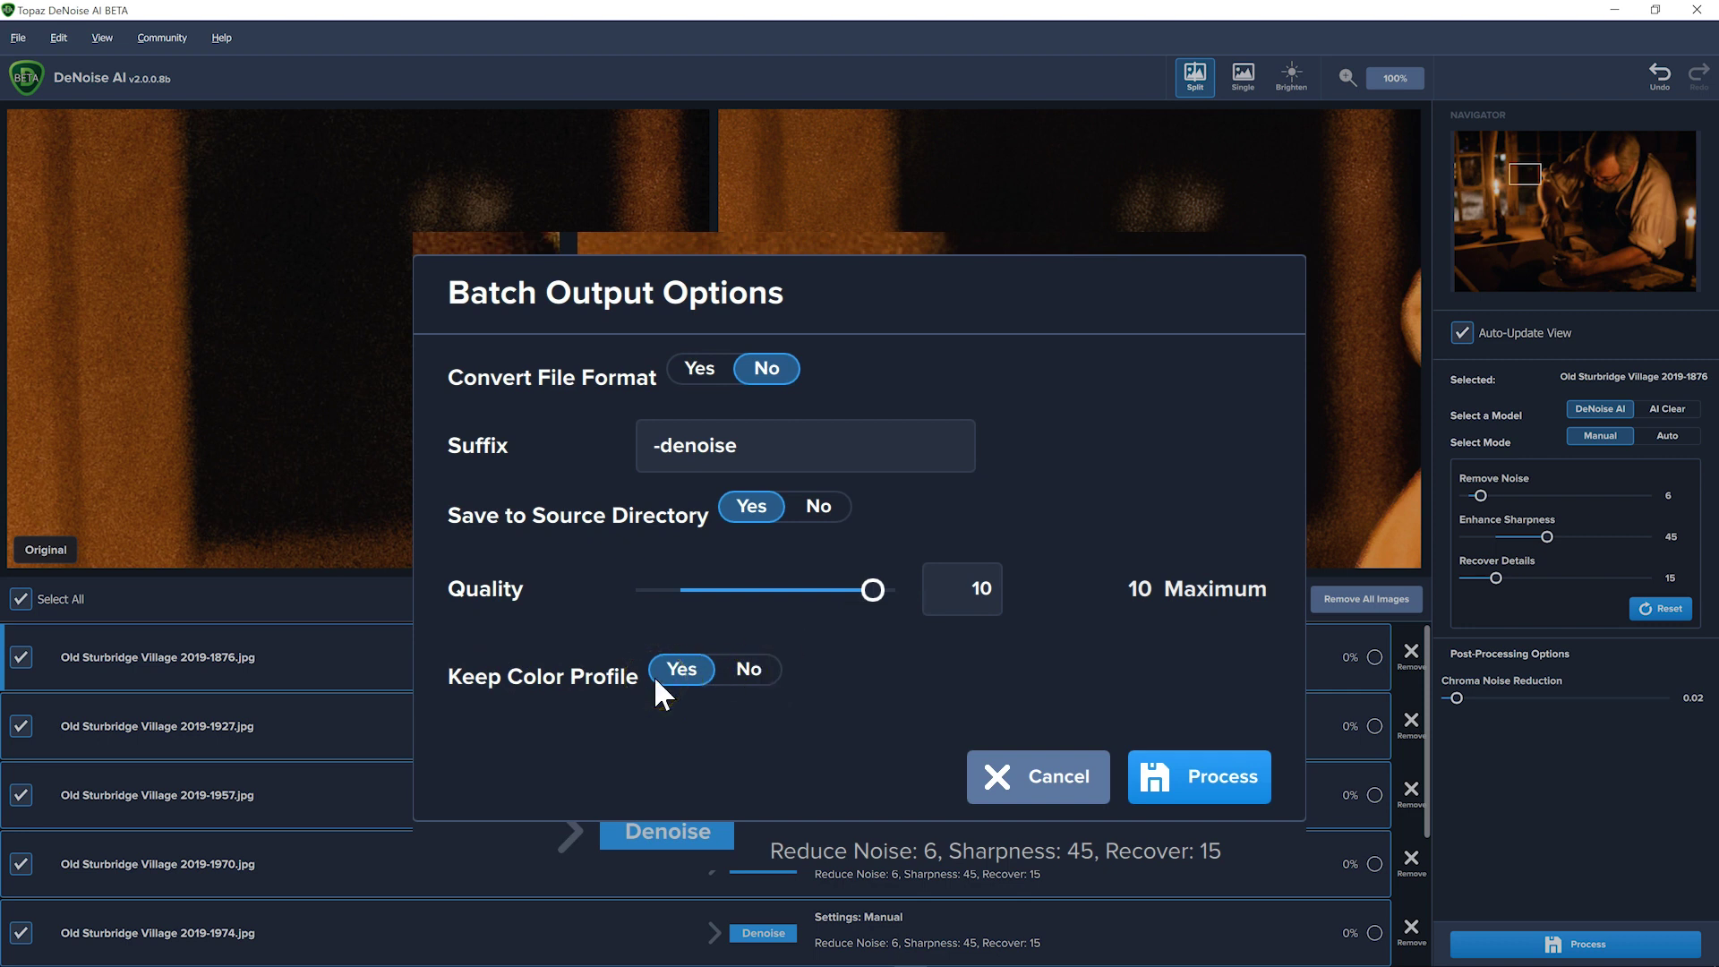
{"action": "left_click", "coordinate": [1240, 801]}
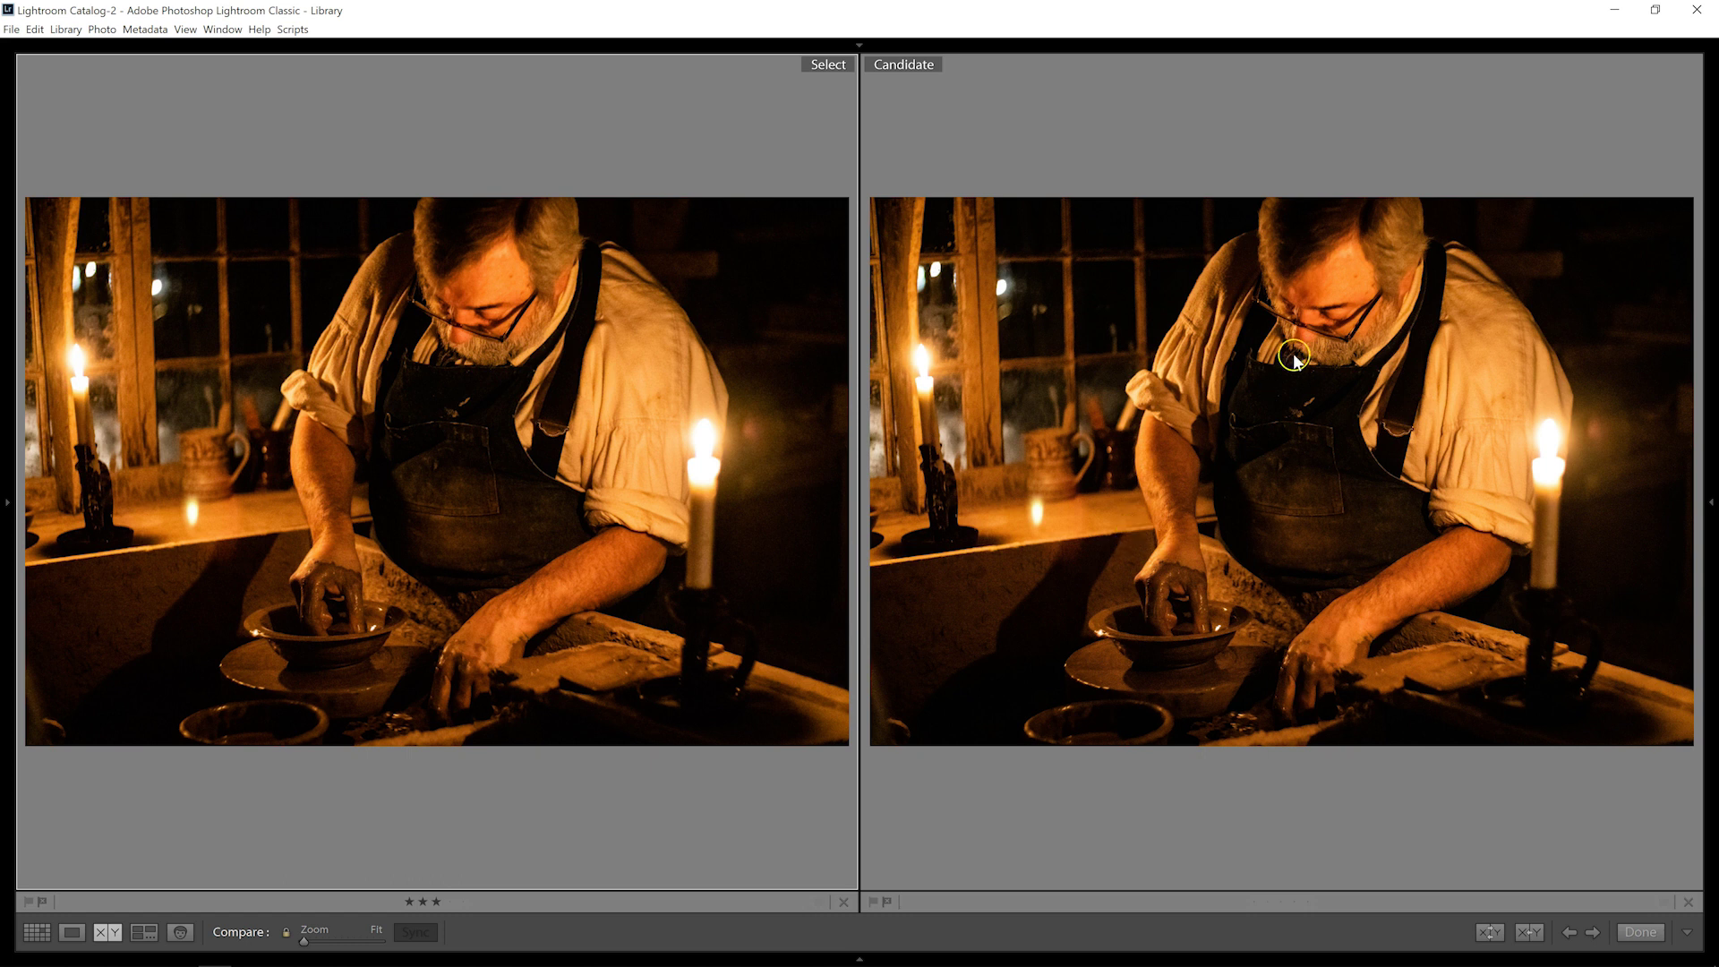
View the original and candidate potter photos at 1:1, panned over his face and apron
{"action": "left_click", "coordinate": [1341, 314]}
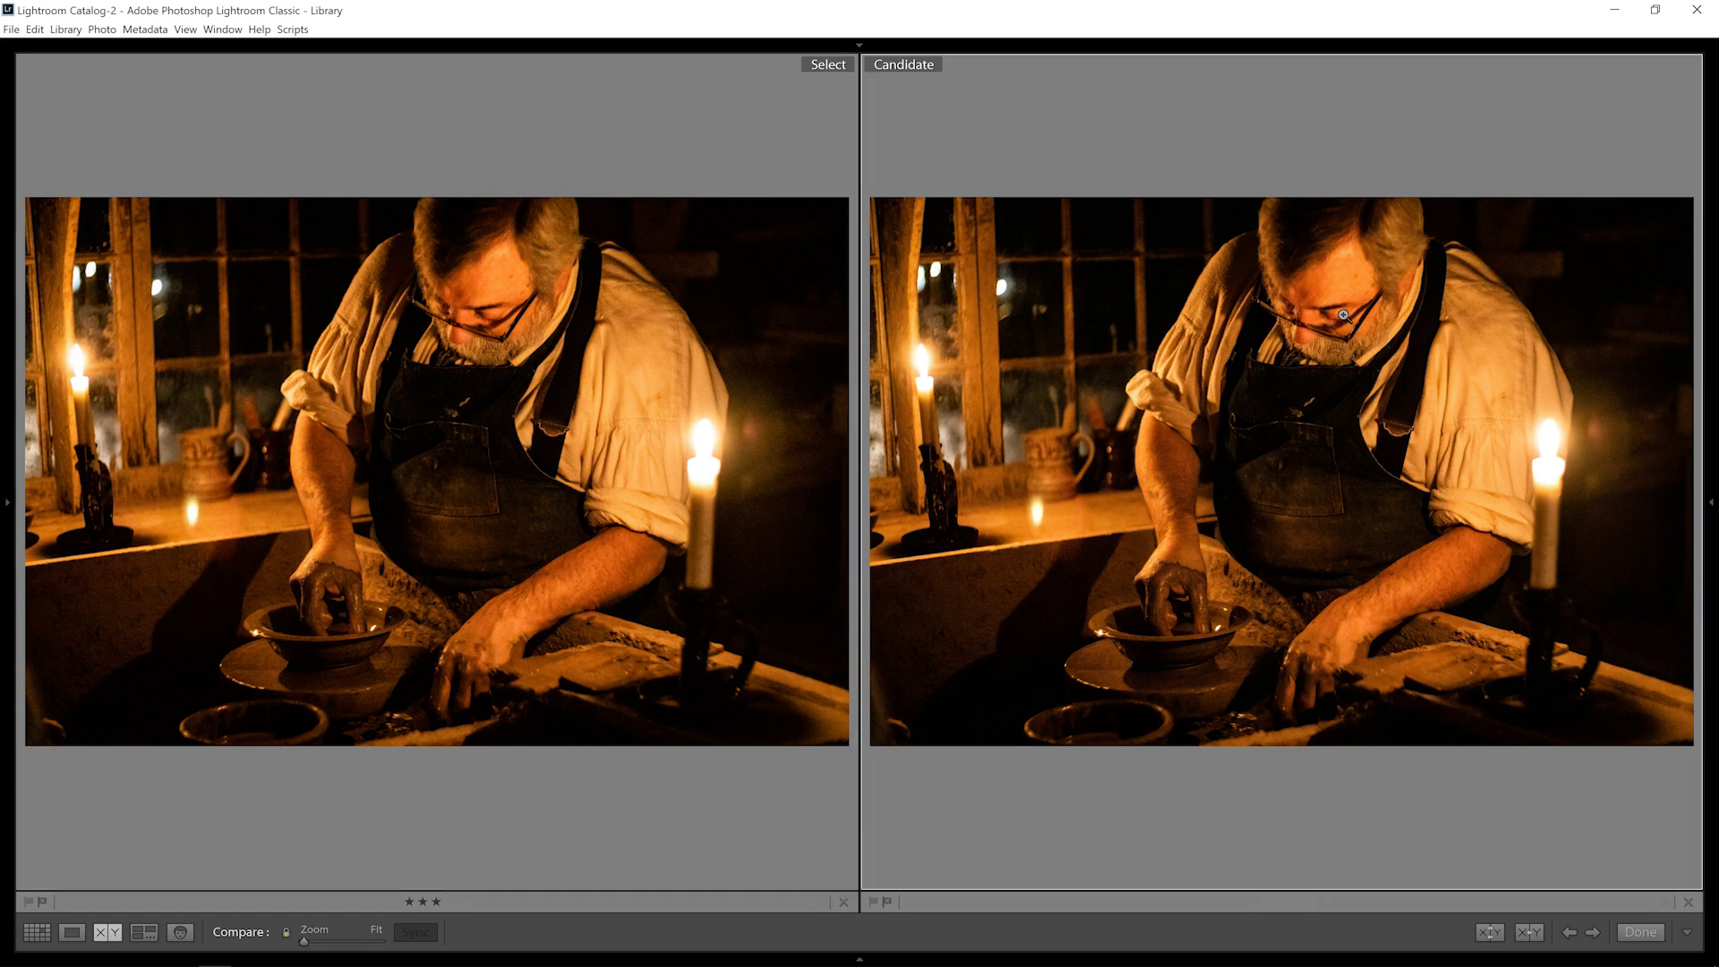
{"action": "left_click", "coordinate": [1343, 315]}
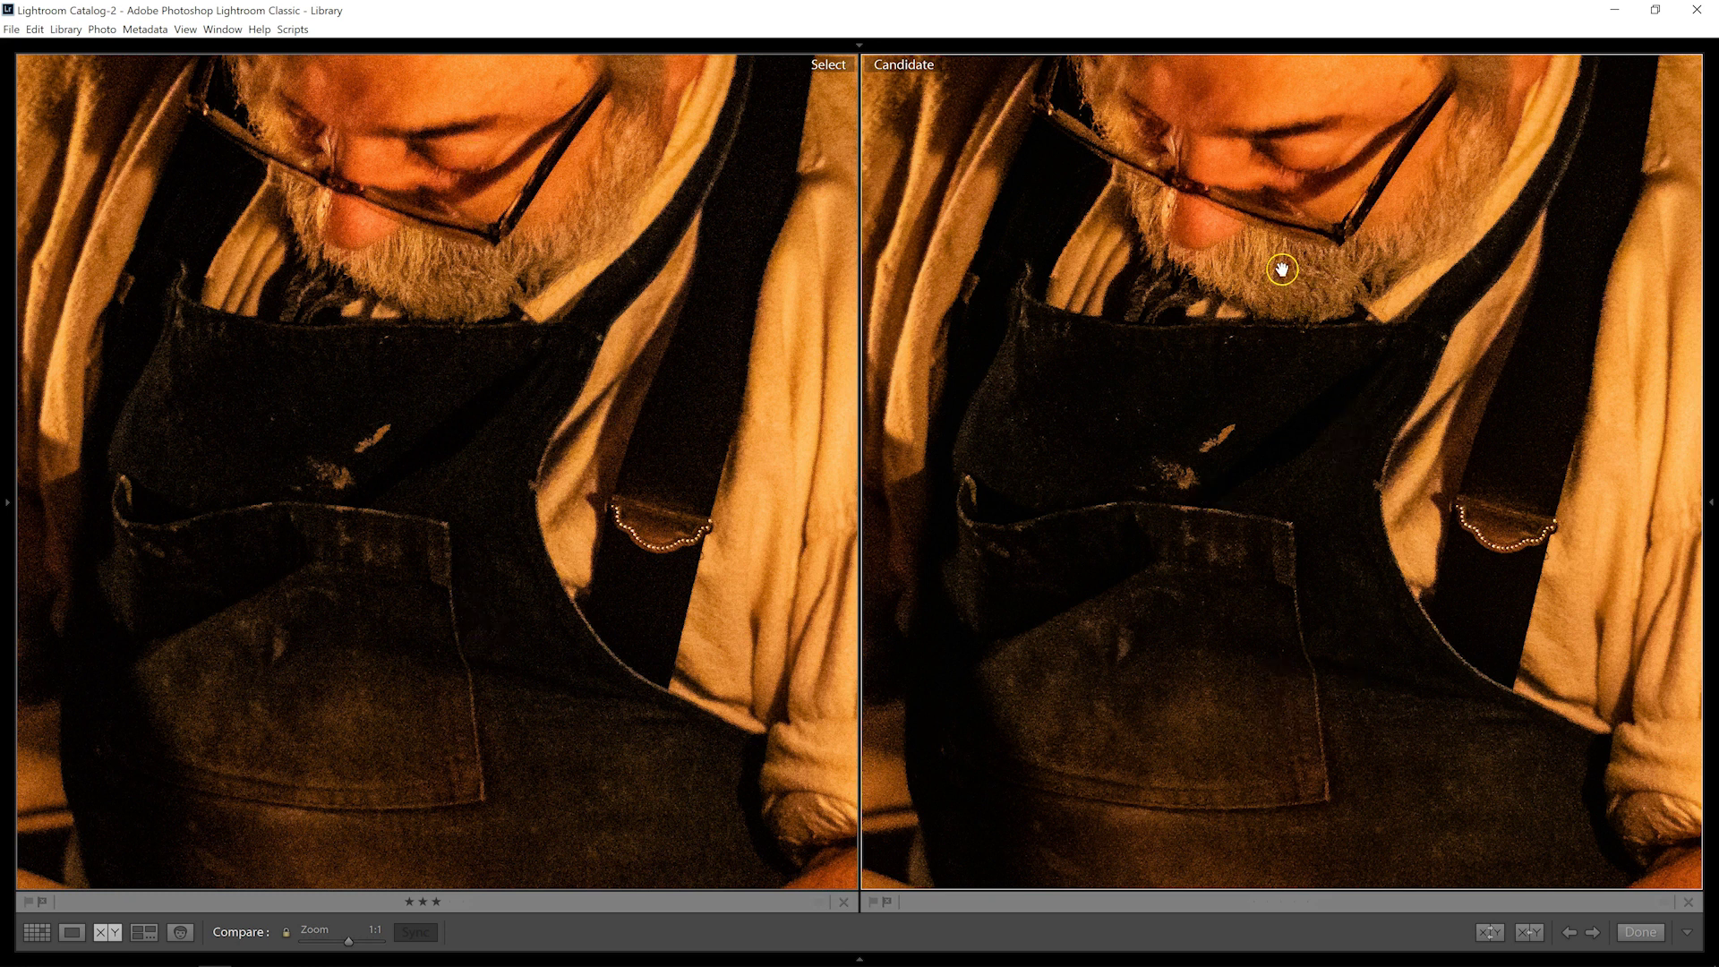
{"action": "left_click_drag", "start_coordinate": [1442, 287], "coordinate": [1389, 564]}
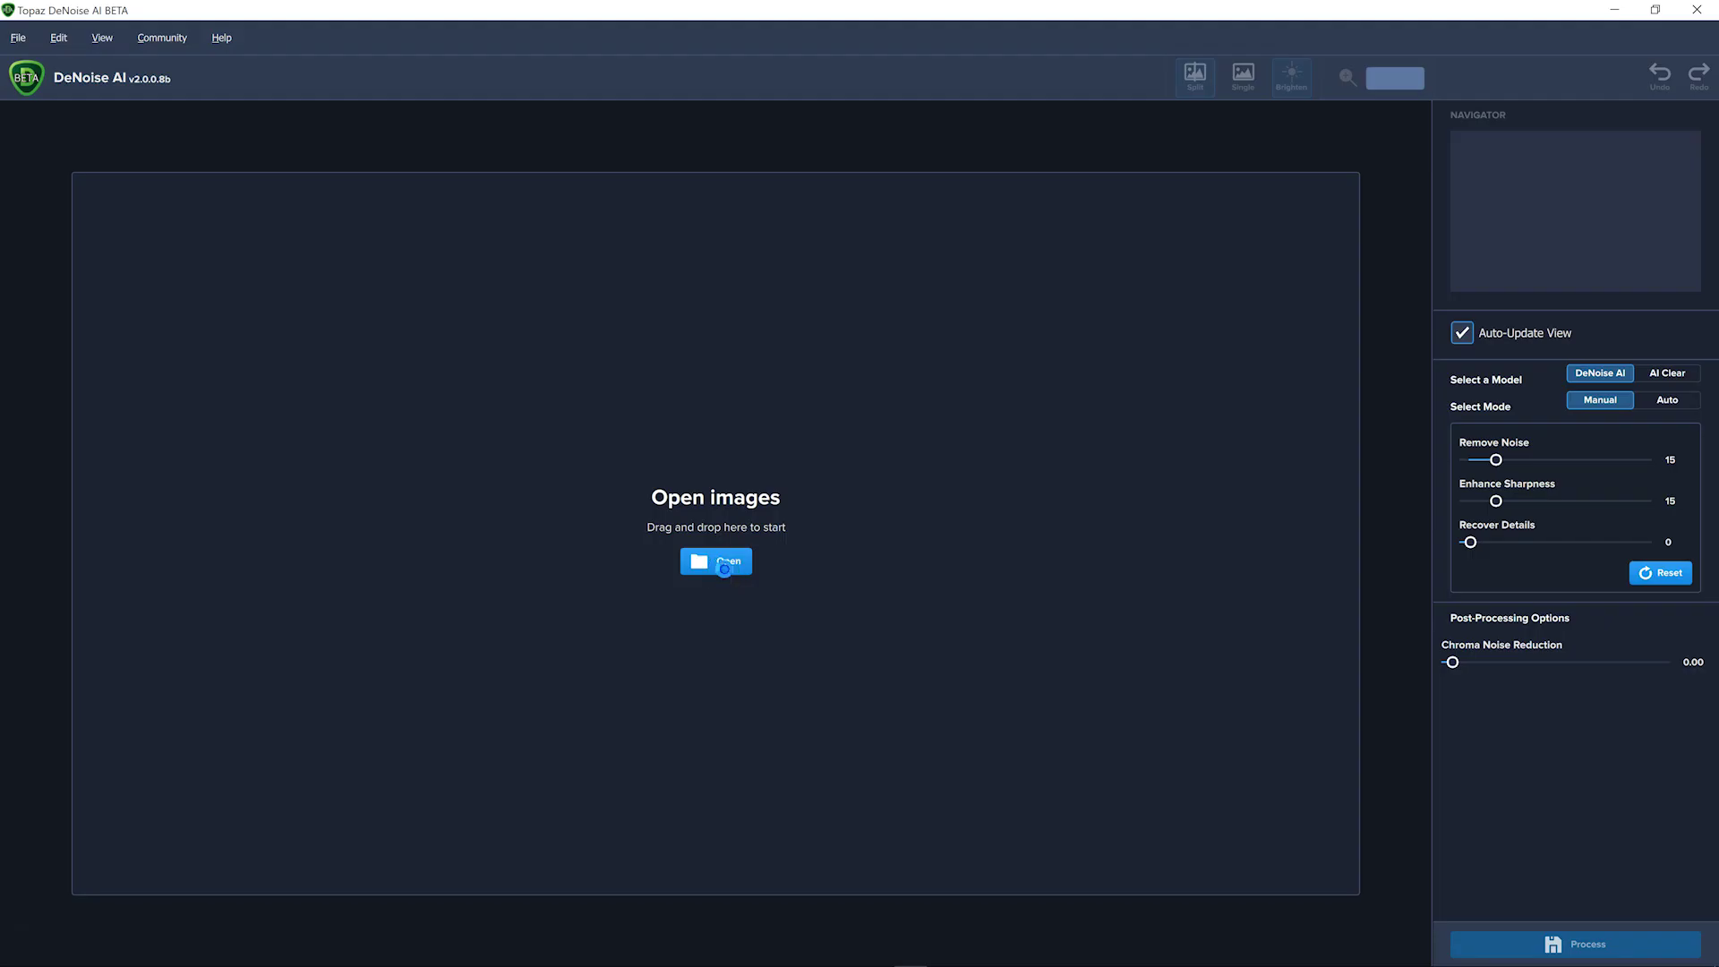
{"action": "left_click", "coordinate": [726, 571]}
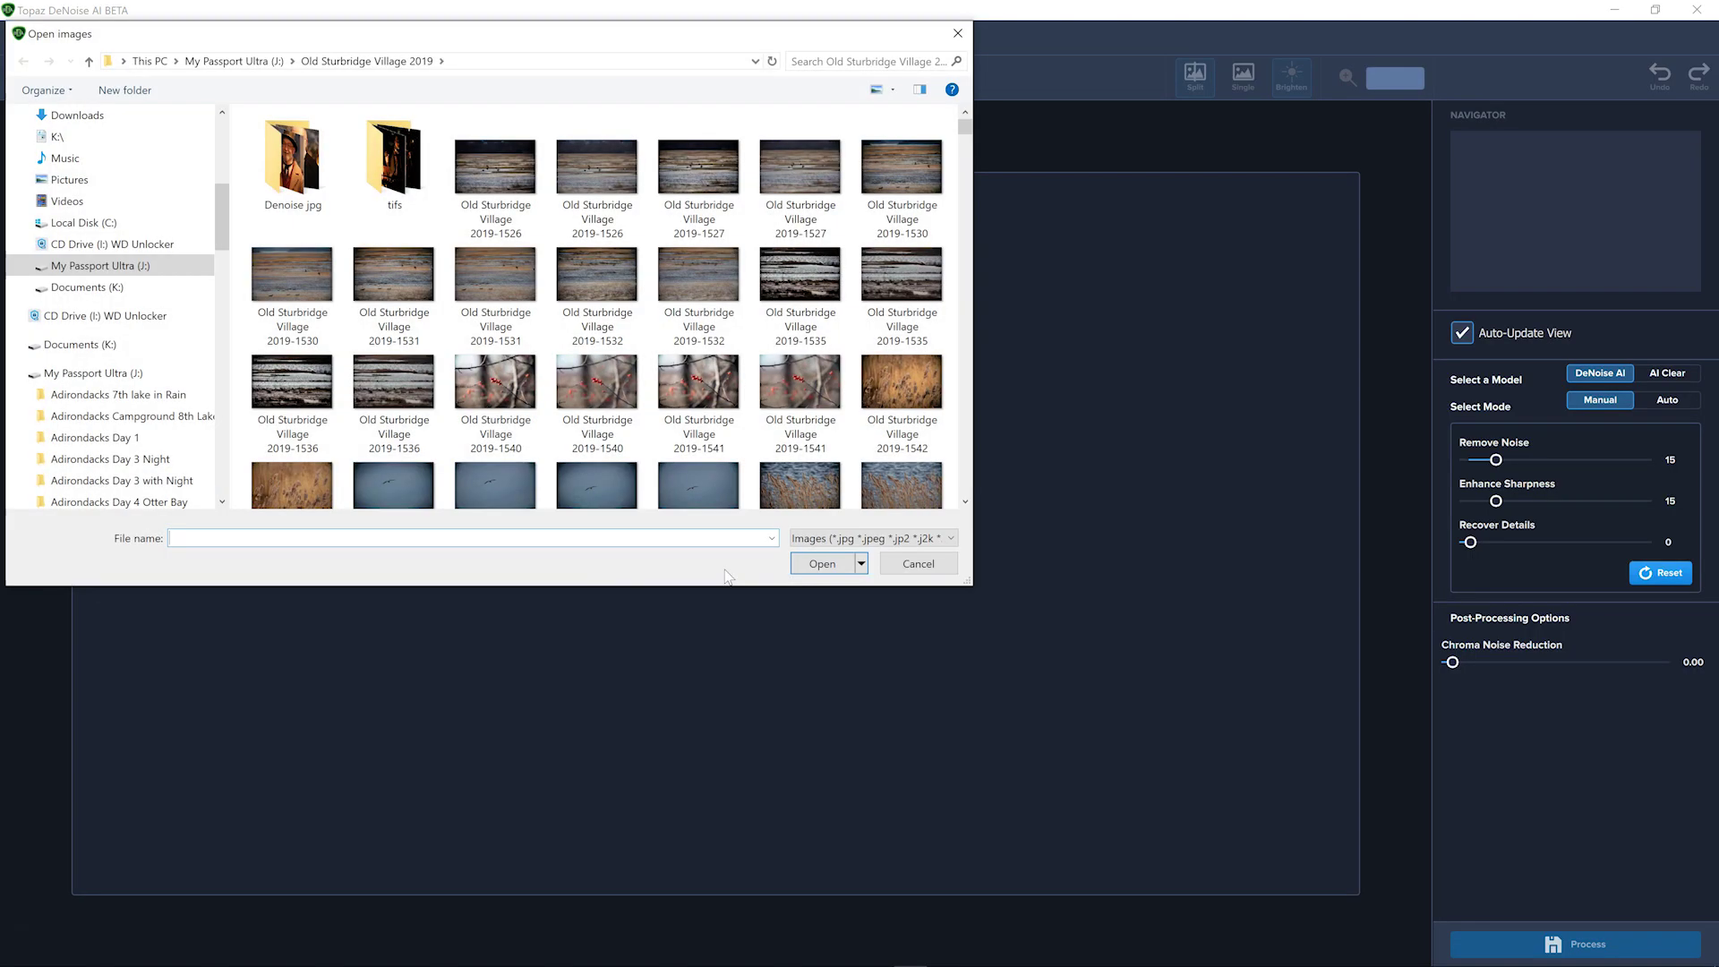
From the tifs folder, open TIFFs 2019-1819 through 2019-1823, skipping the -denoise copies
{"action": "double_click", "coordinate": [412, 169]}
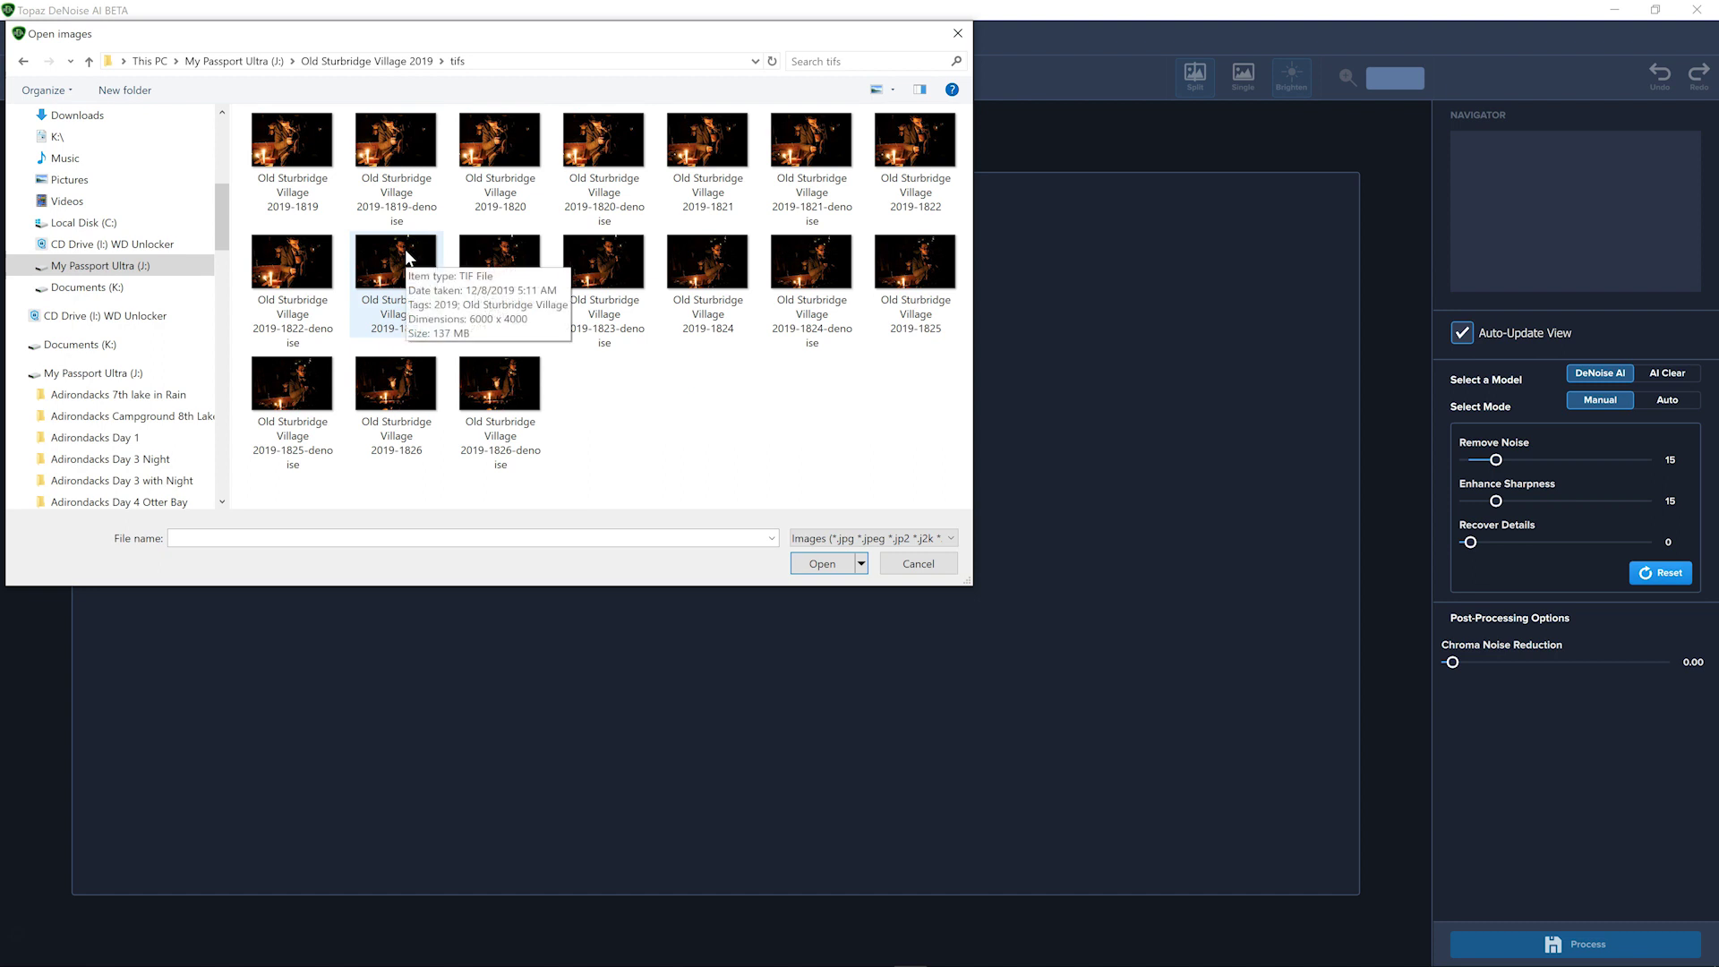
{"action": "left_click", "coordinate": [285, 158]}
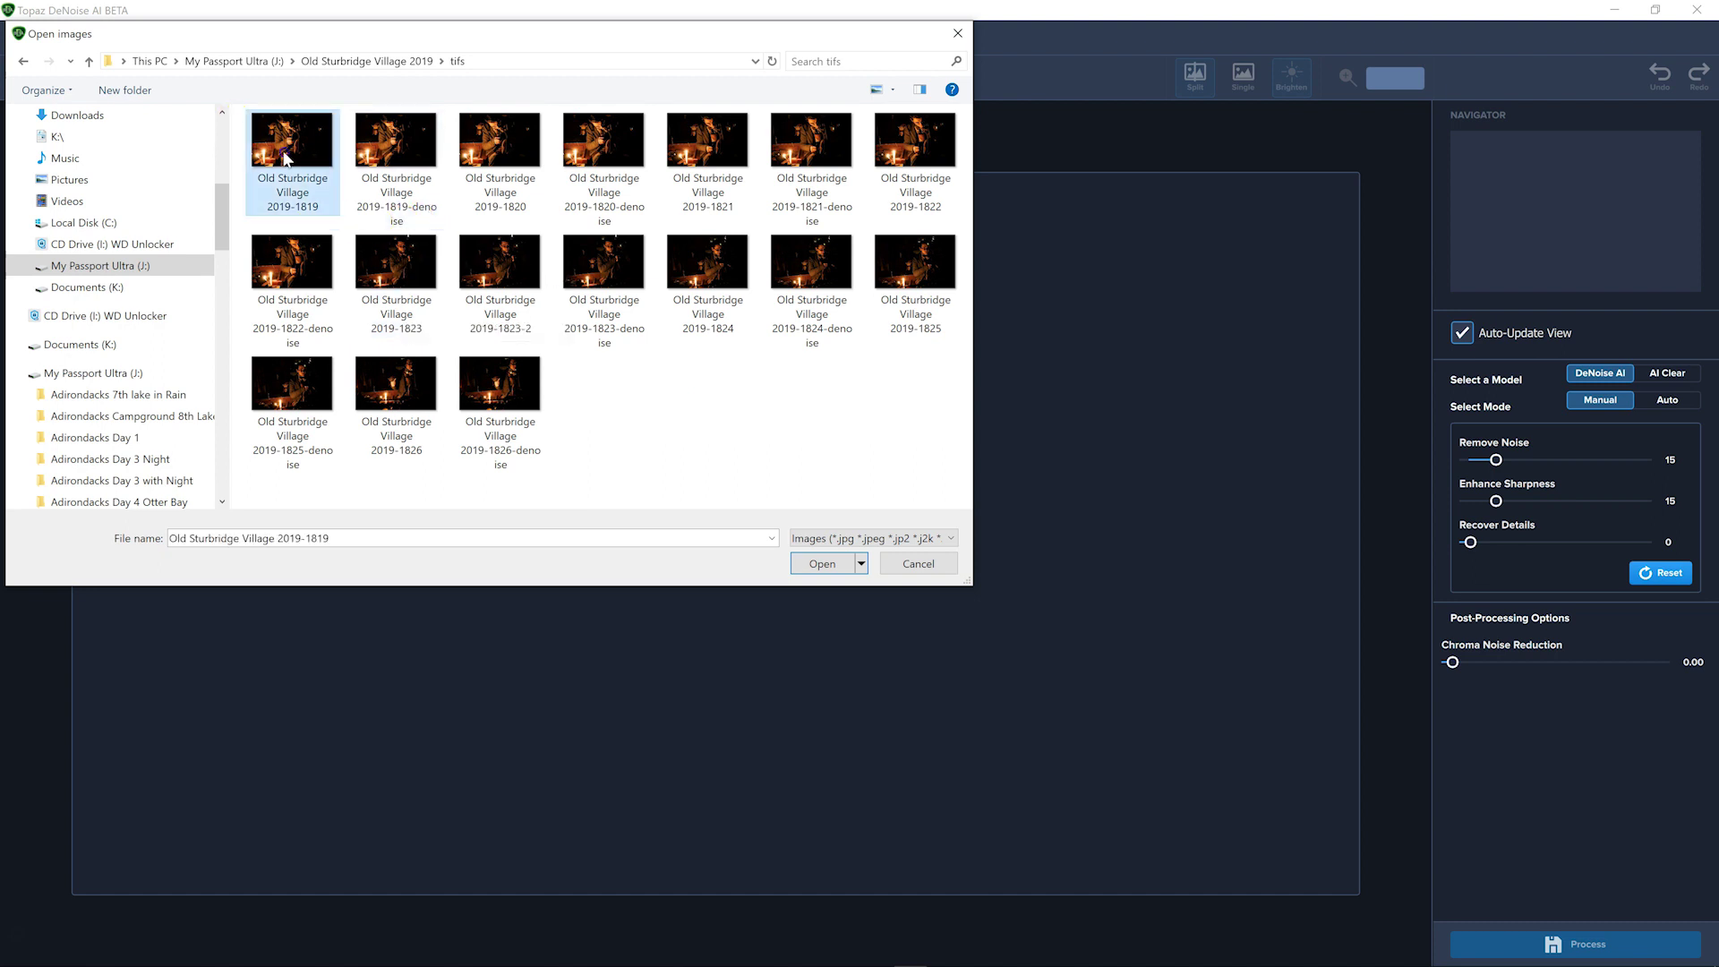
{"action": "left_click", "coordinate": [494, 158], "text": "ctrl"}
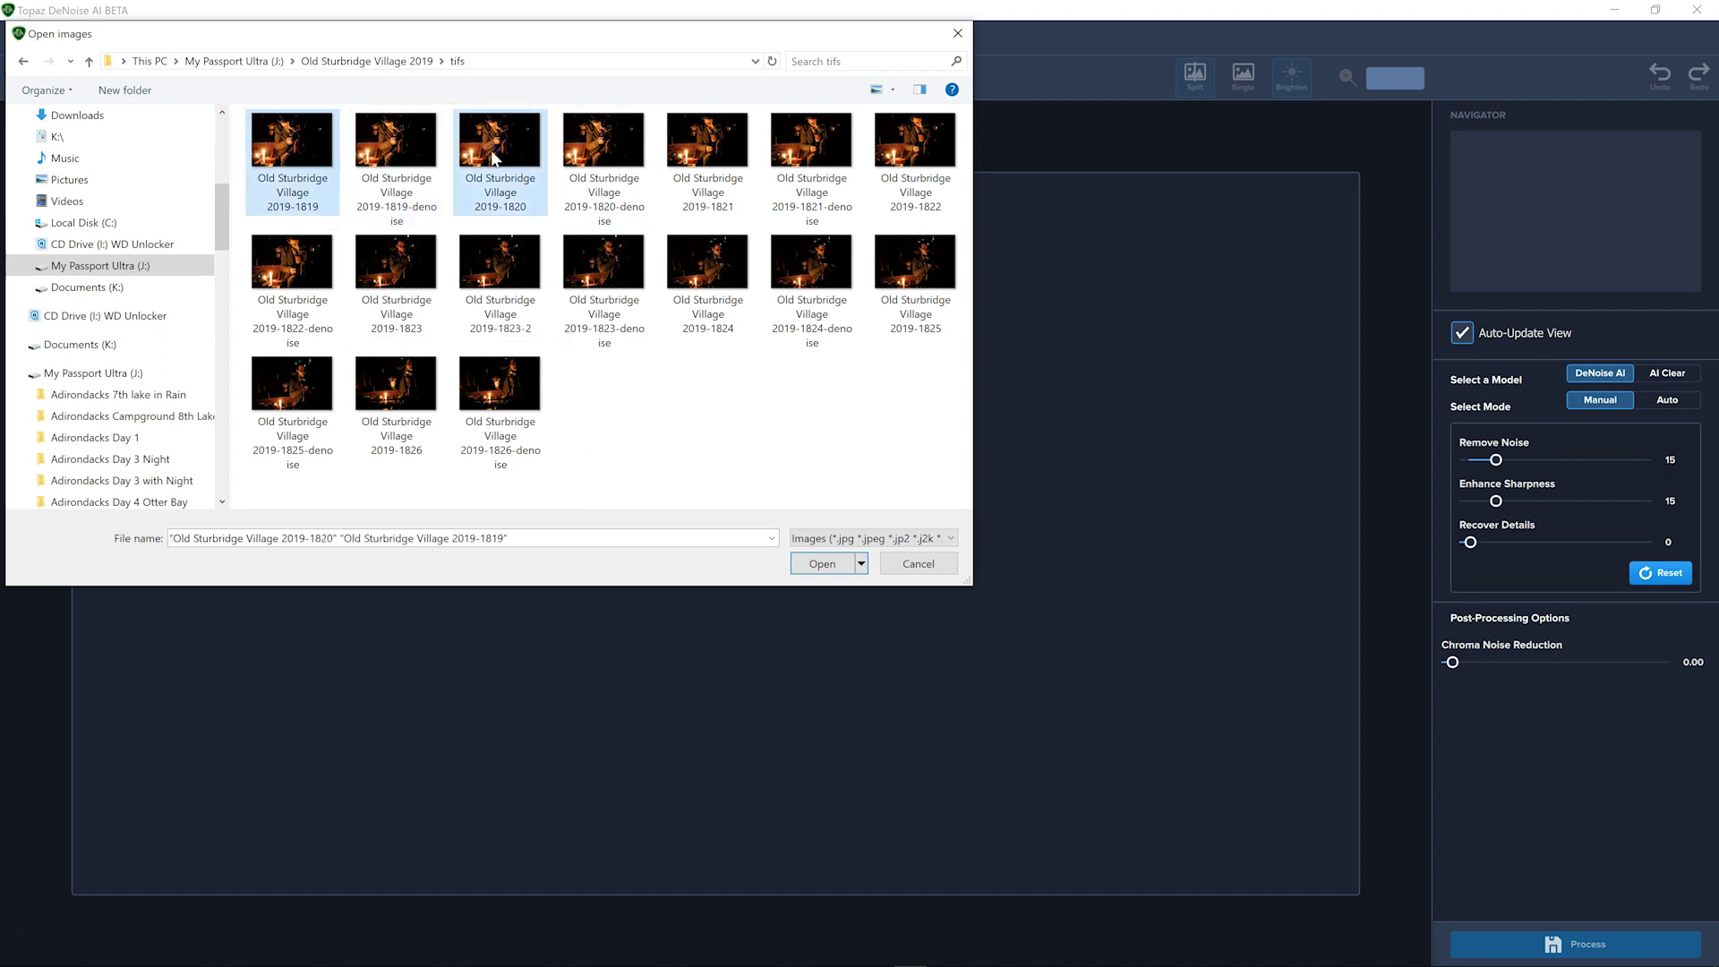
{"action": "left_click", "coordinate": [721, 149], "text": "ctrl"}
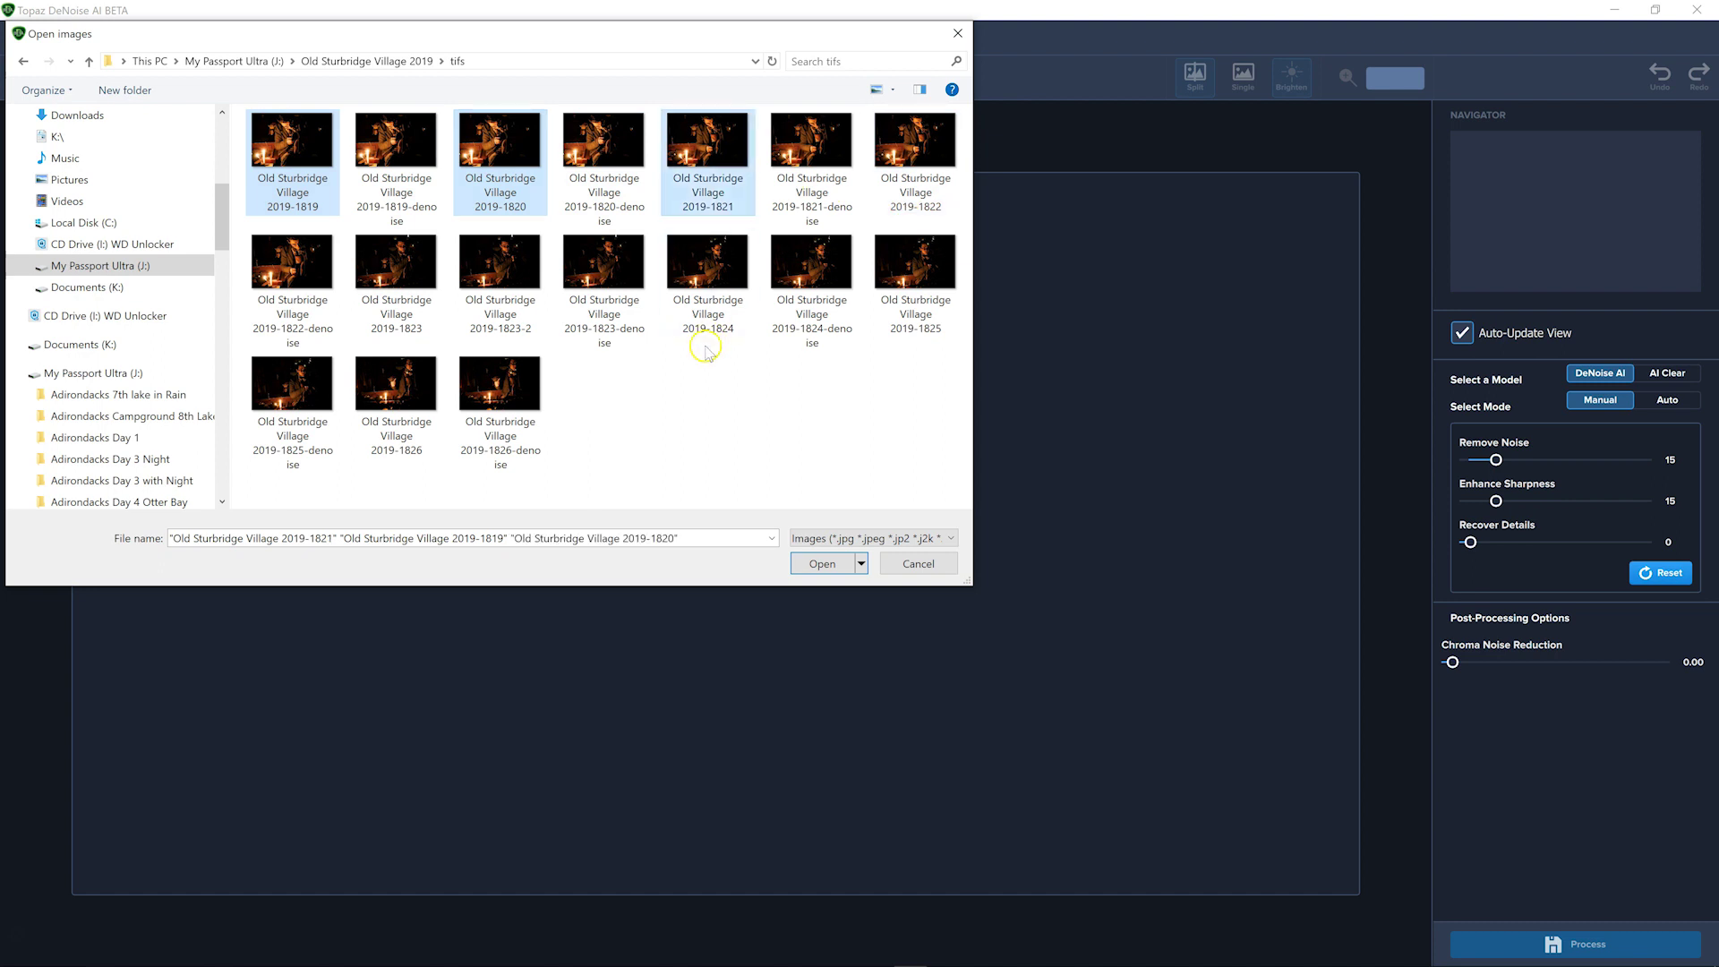
{"action": "left_click", "coordinate": [927, 178], "text": "ctrl"}
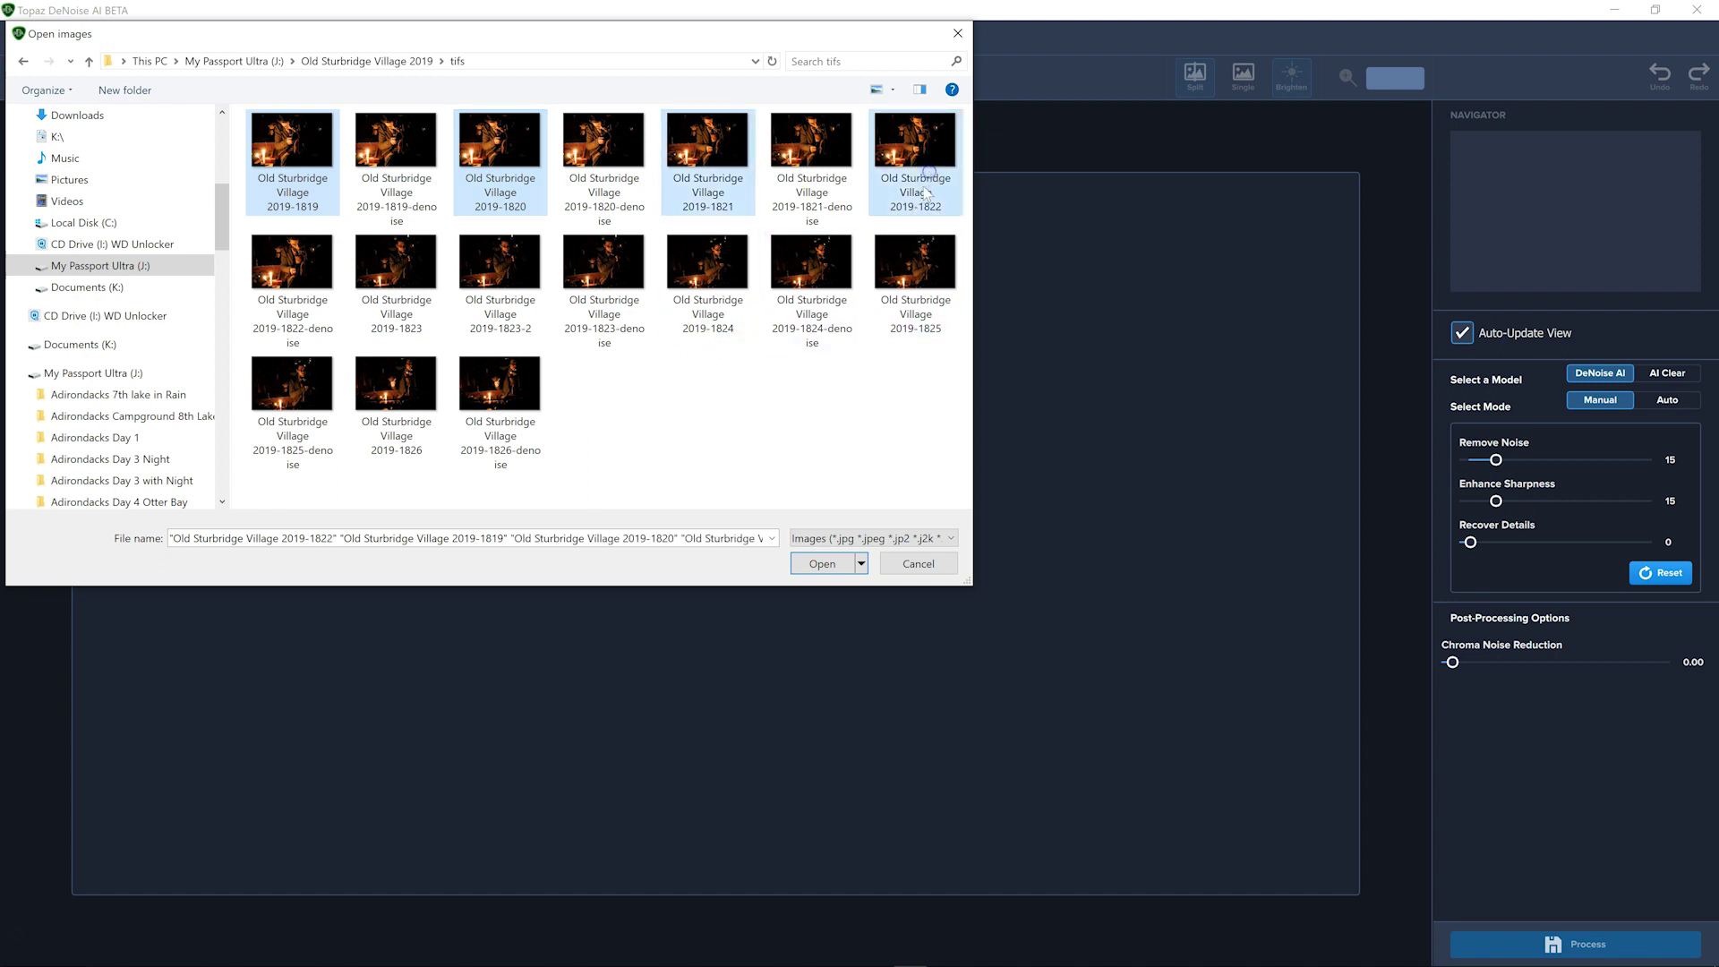
{"action": "left_click", "coordinate": [426, 306], "text": "ctrl"}
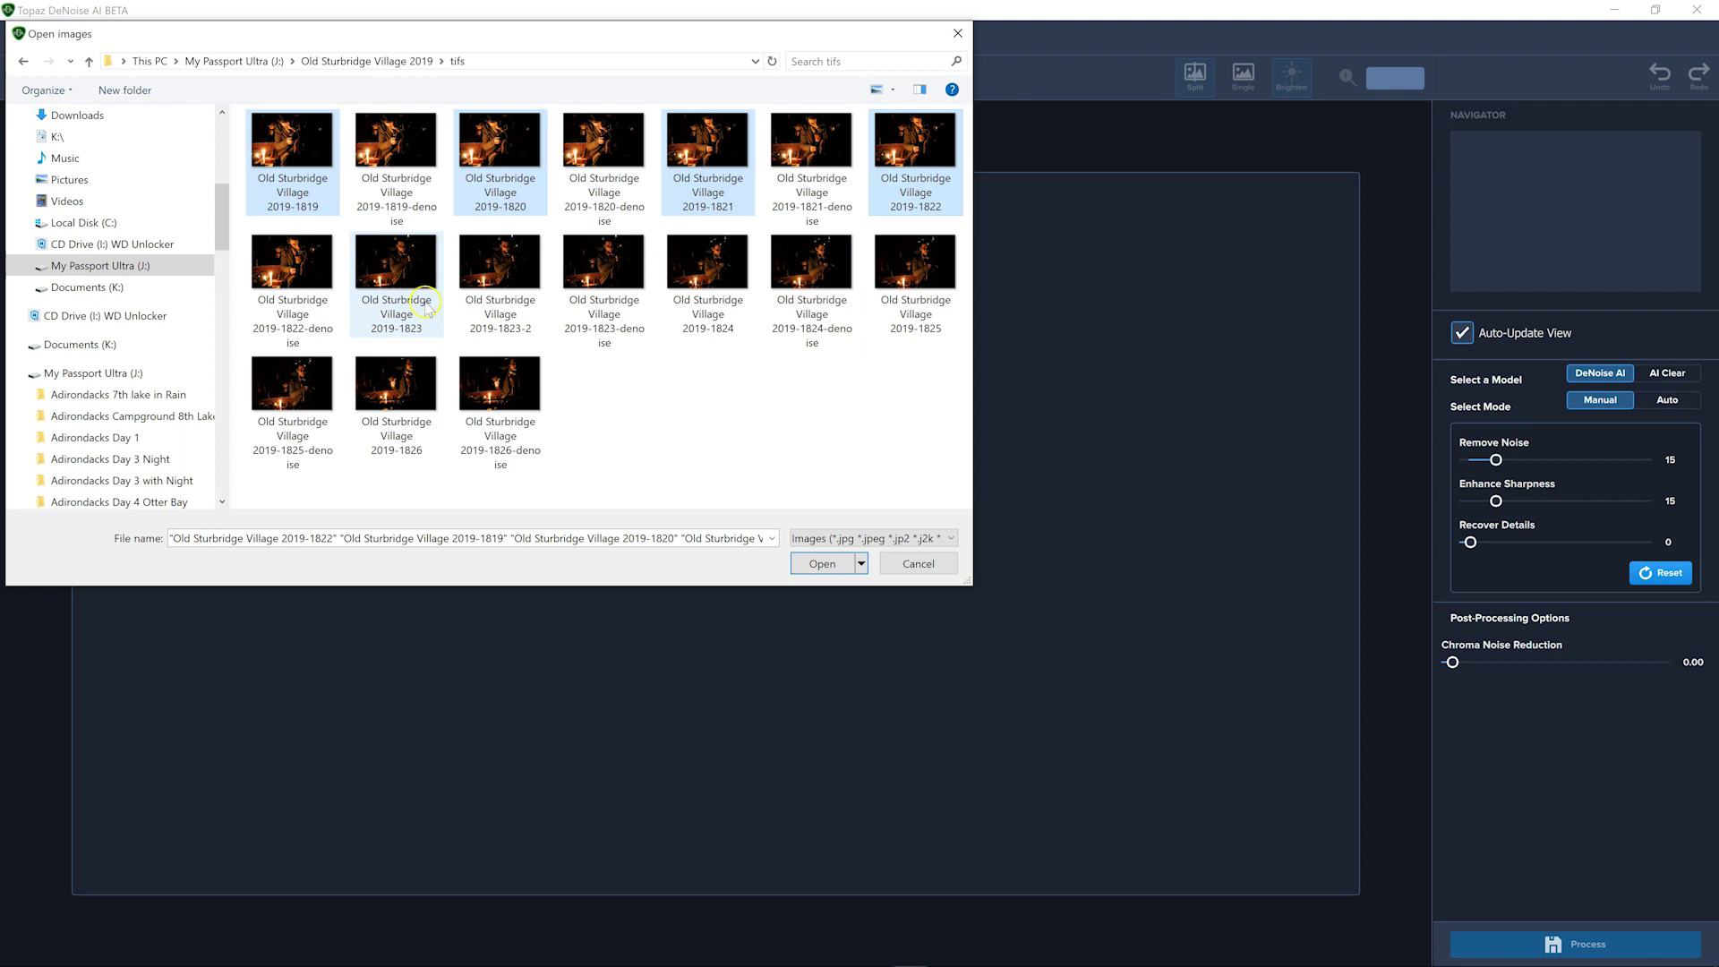
{"action": "left_click", "coordinate": [421, 304], "text": "ctrl"}
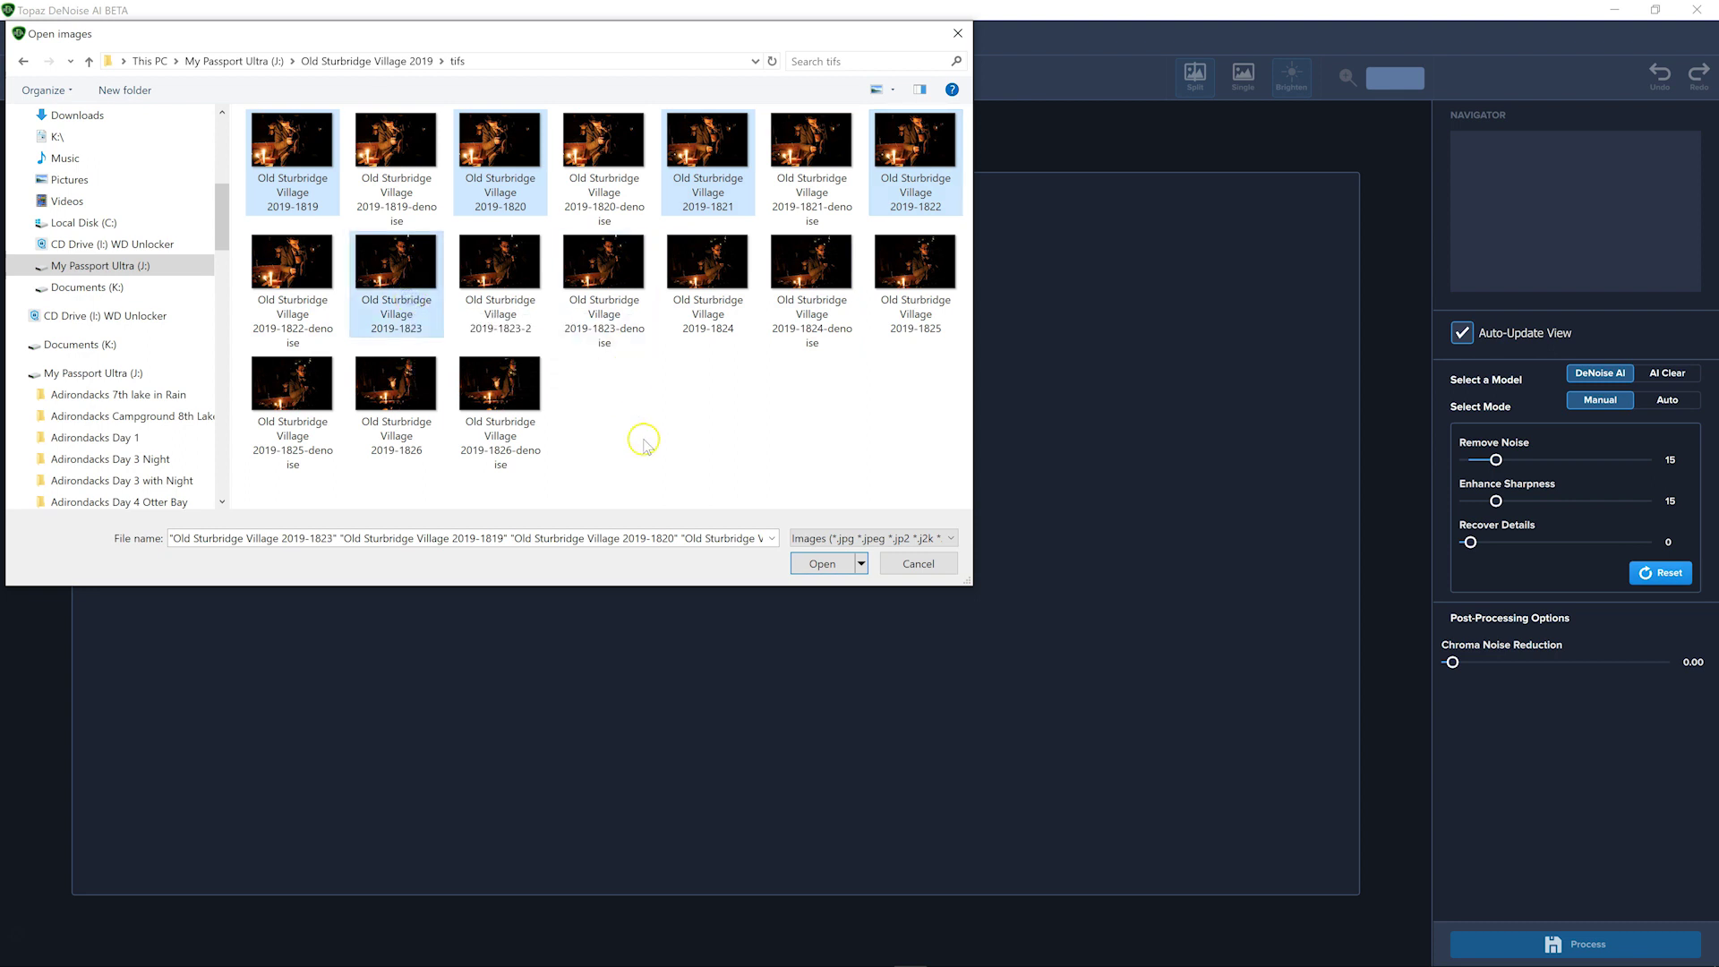
{"action": "left_click", "coordinate": [811, 564]}
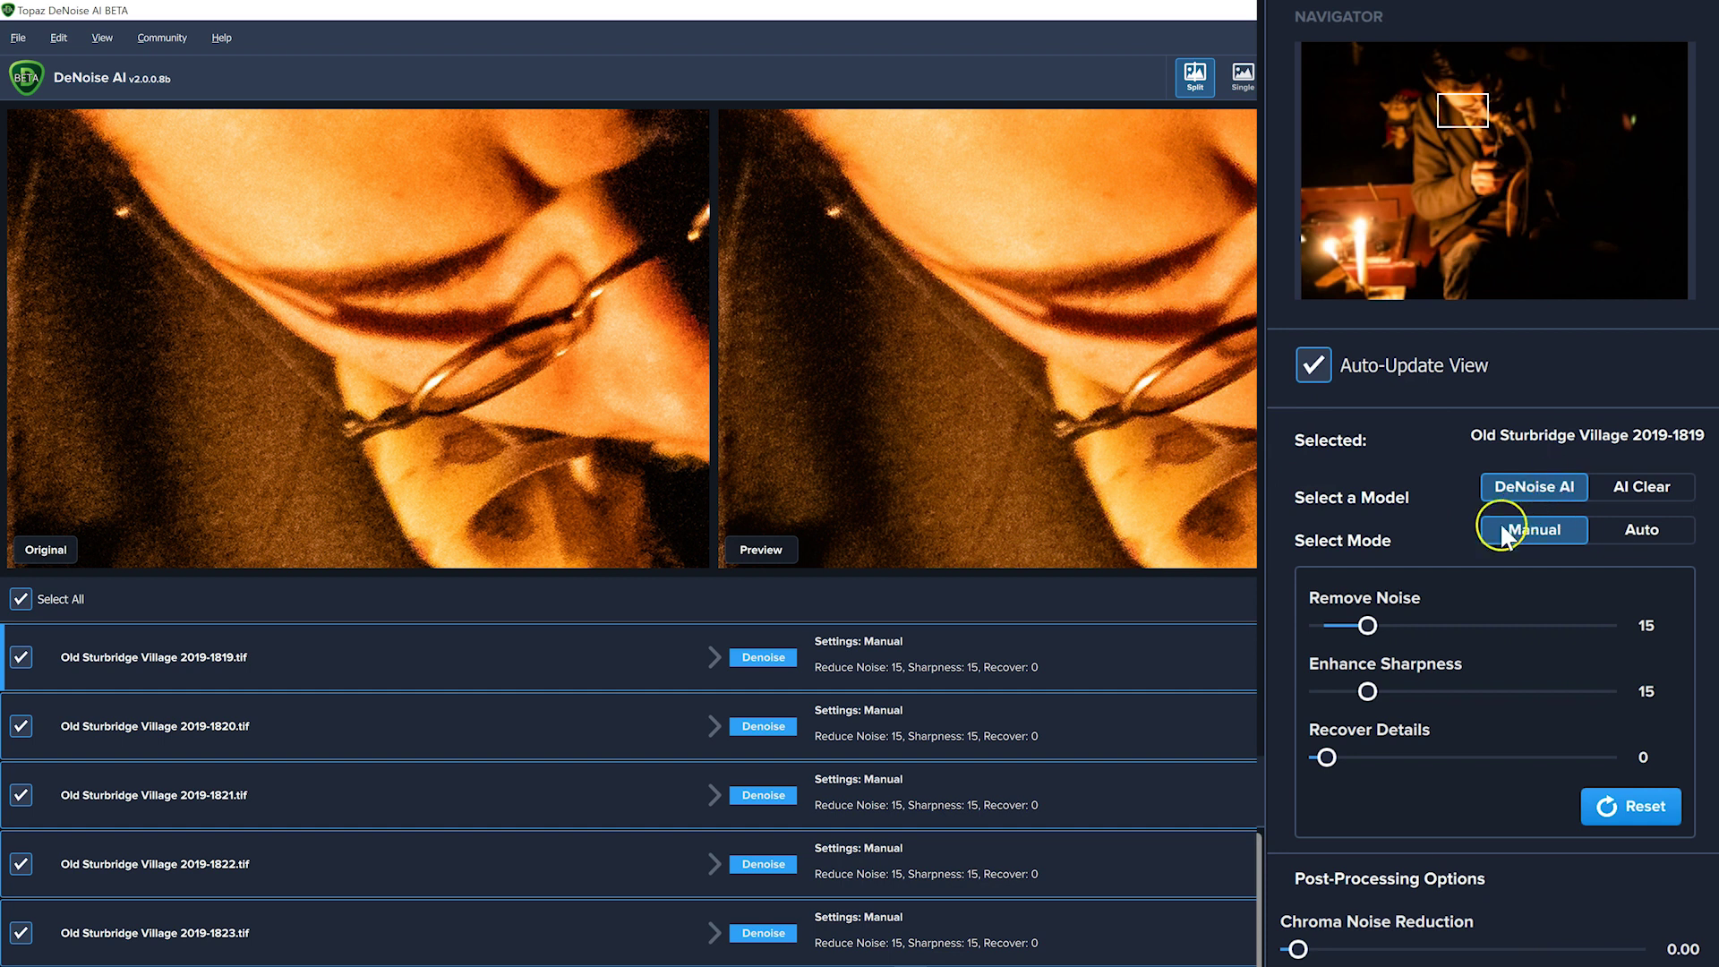
Give all five TIFFs Manual Remove Noise 27, Sharpness 37, Recover Details 20
{"action": "left_click", "coordinate": [1647, 531]}
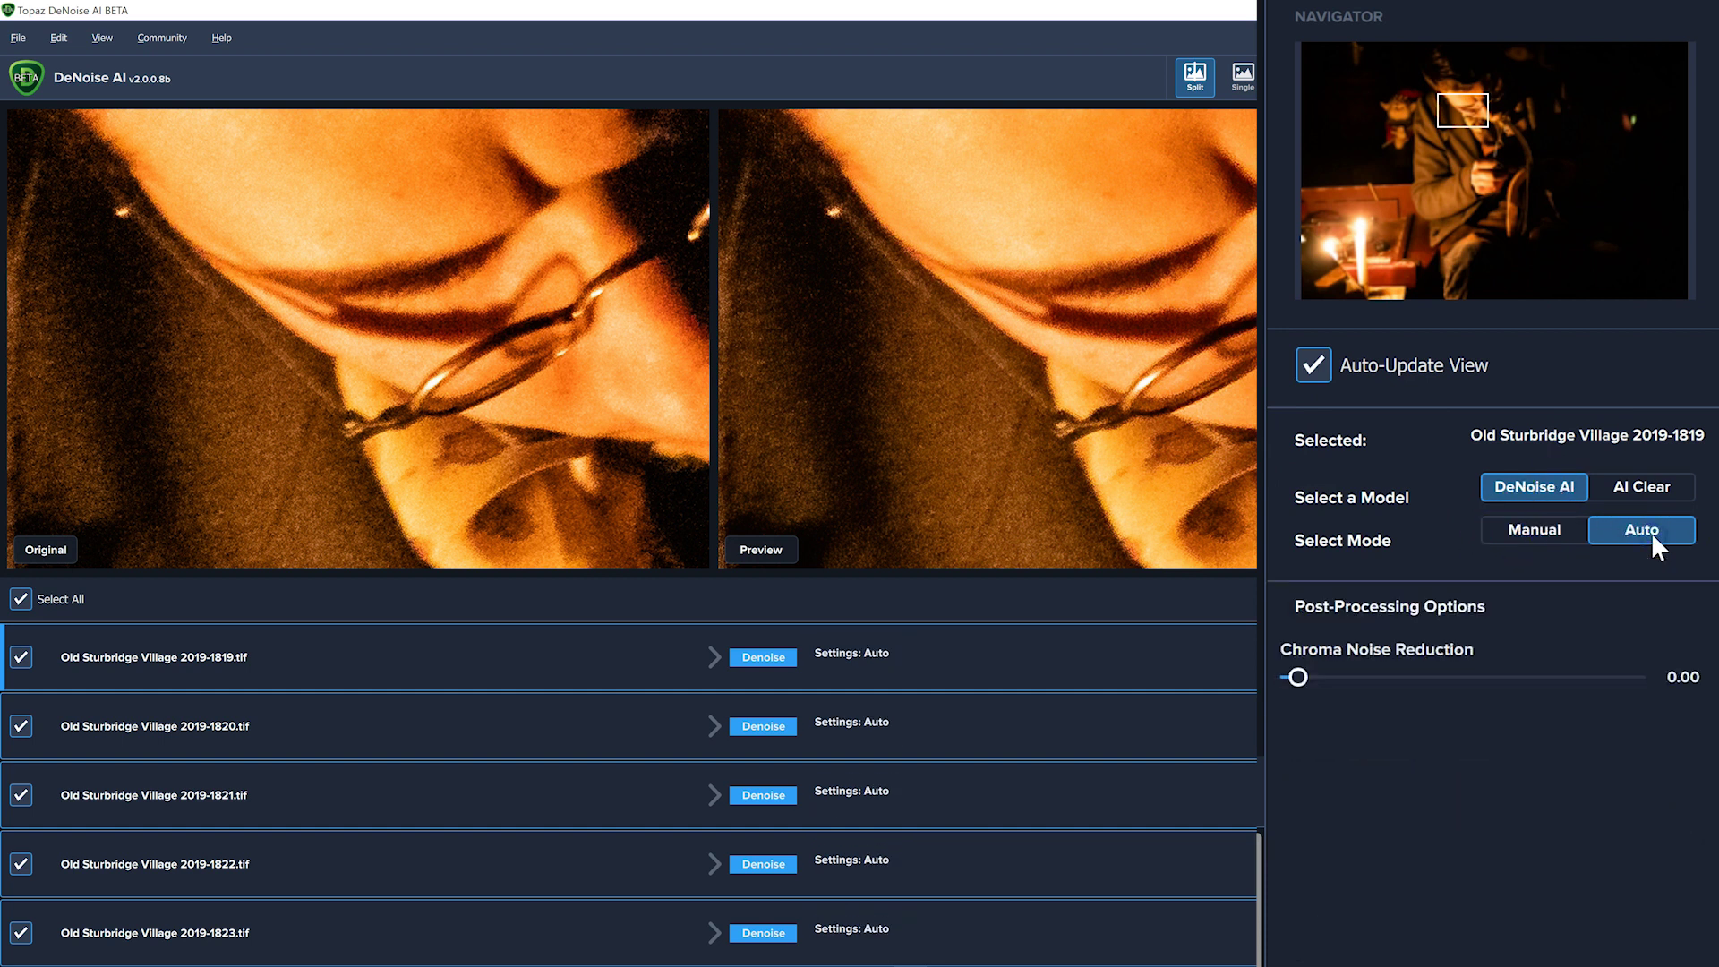
{"action": "left_click", "coordinate": [1538, 528]}
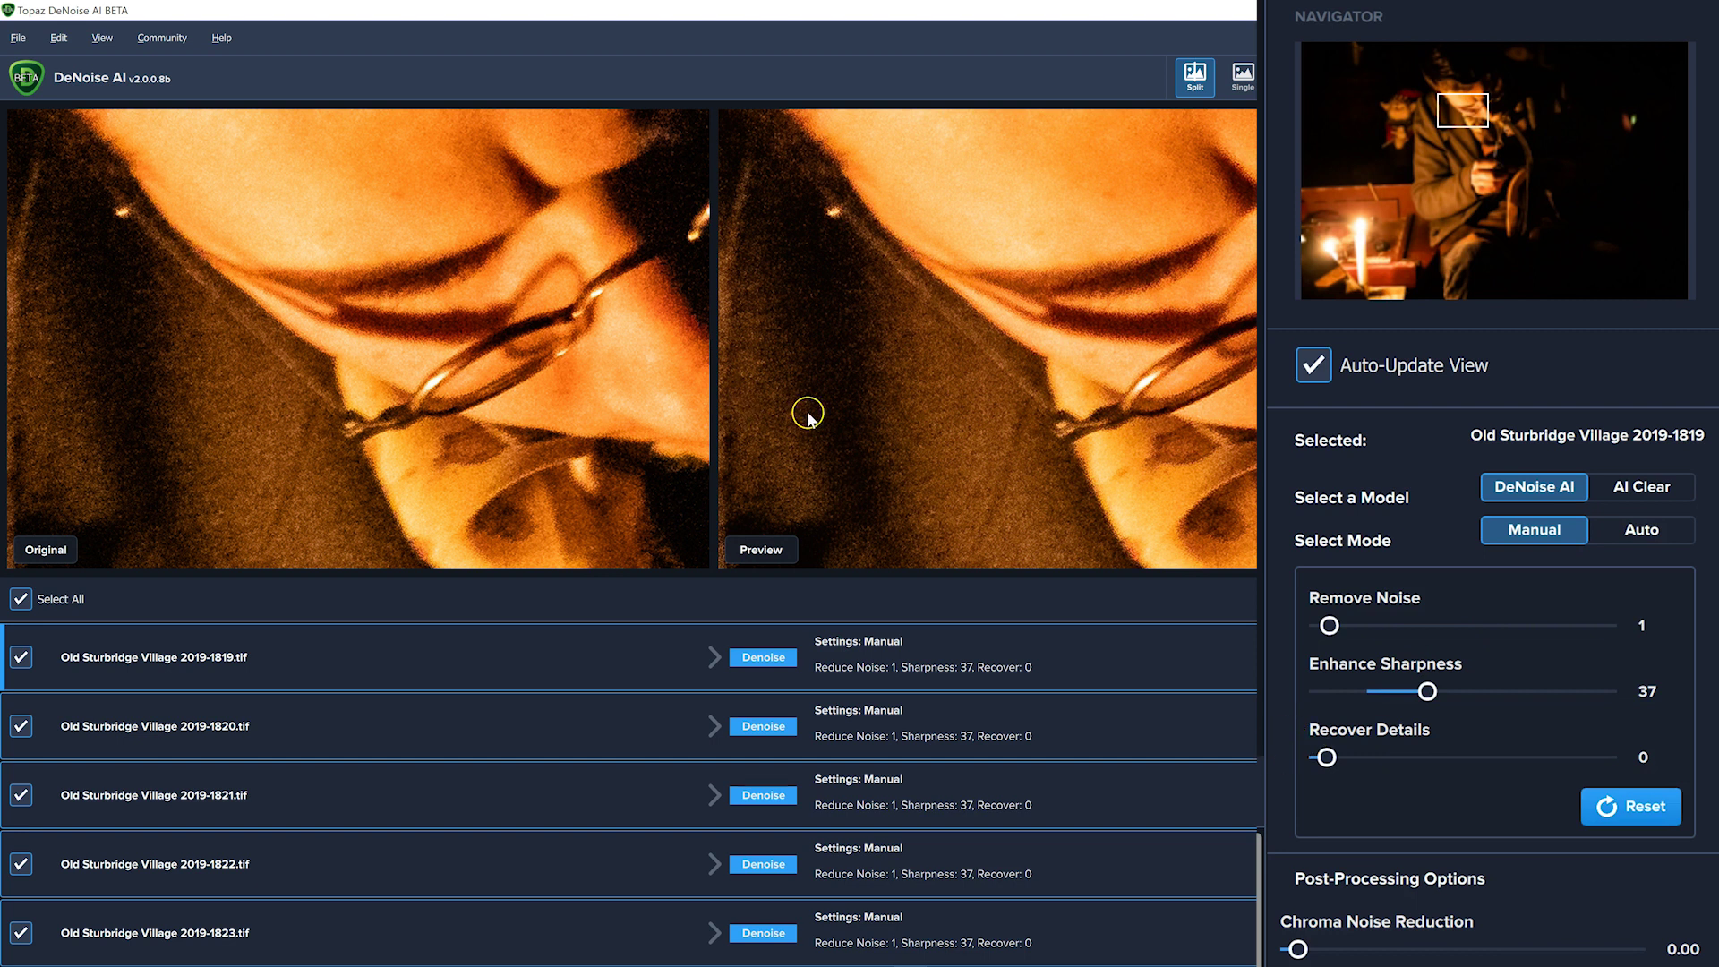
{"action": "left_click_drag", "start_coordinate": [1328, 625], "coordinate": [1390, 626]}
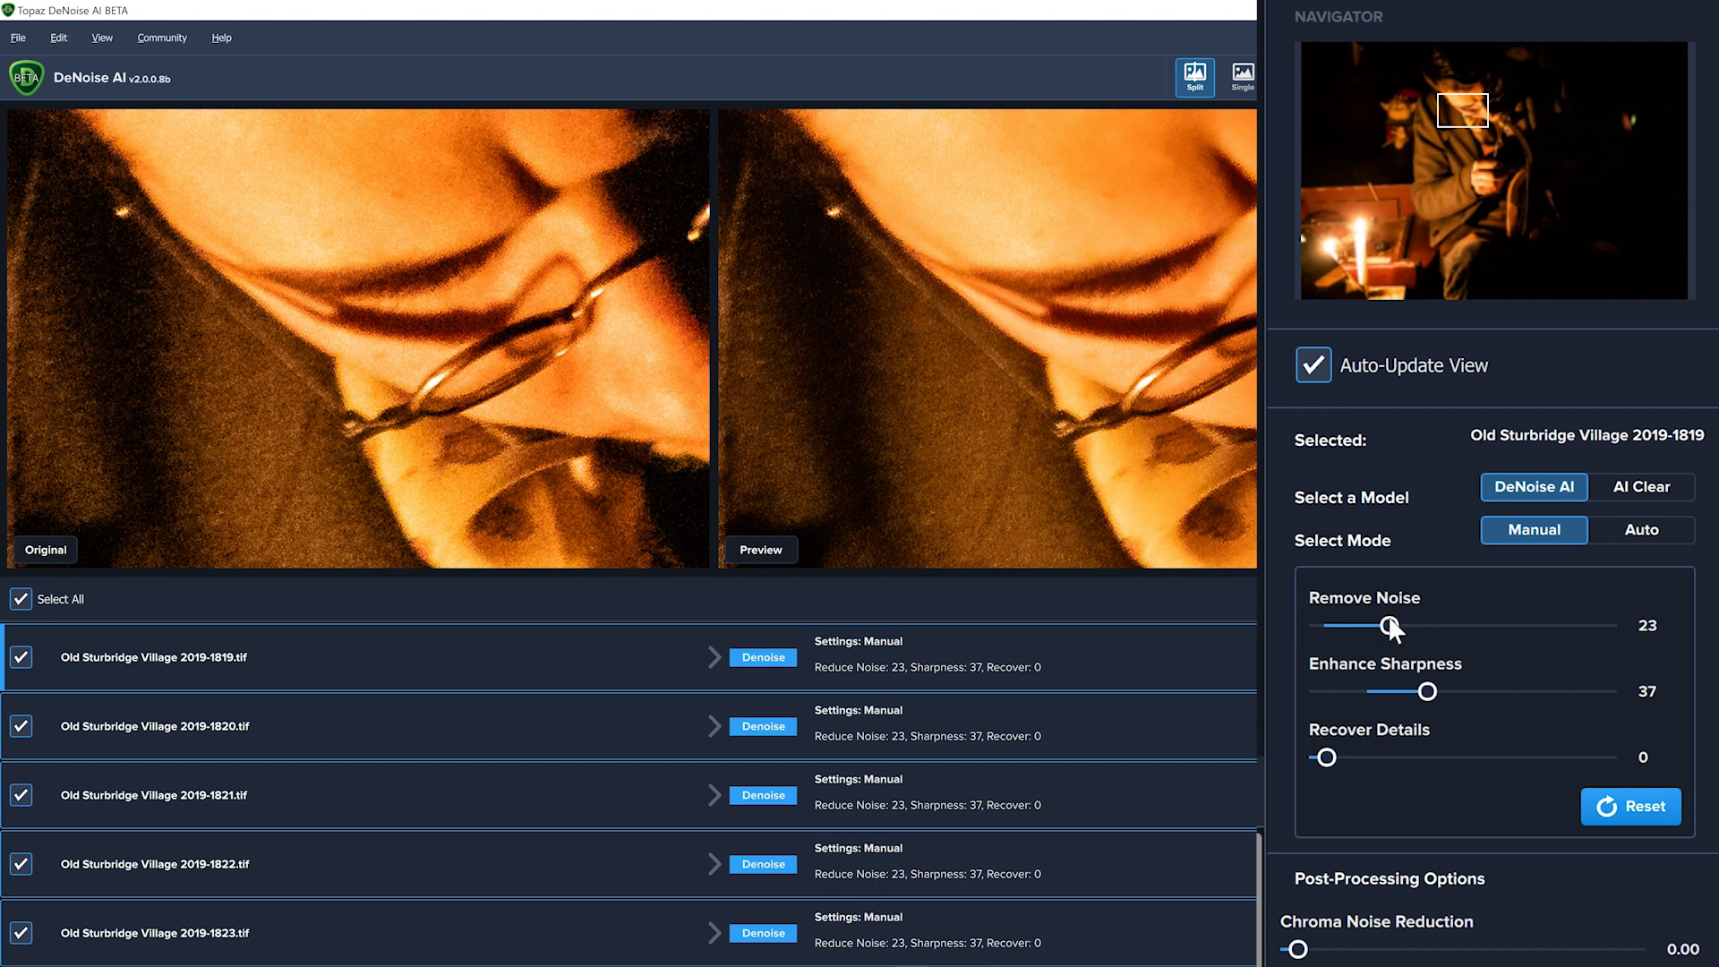
{"action": "left_click", "coordinate": [1326, 758]}
{"action": "left_click_drag", "start_coordinate": [1380, 759], "coordinate": [1380, 759]}
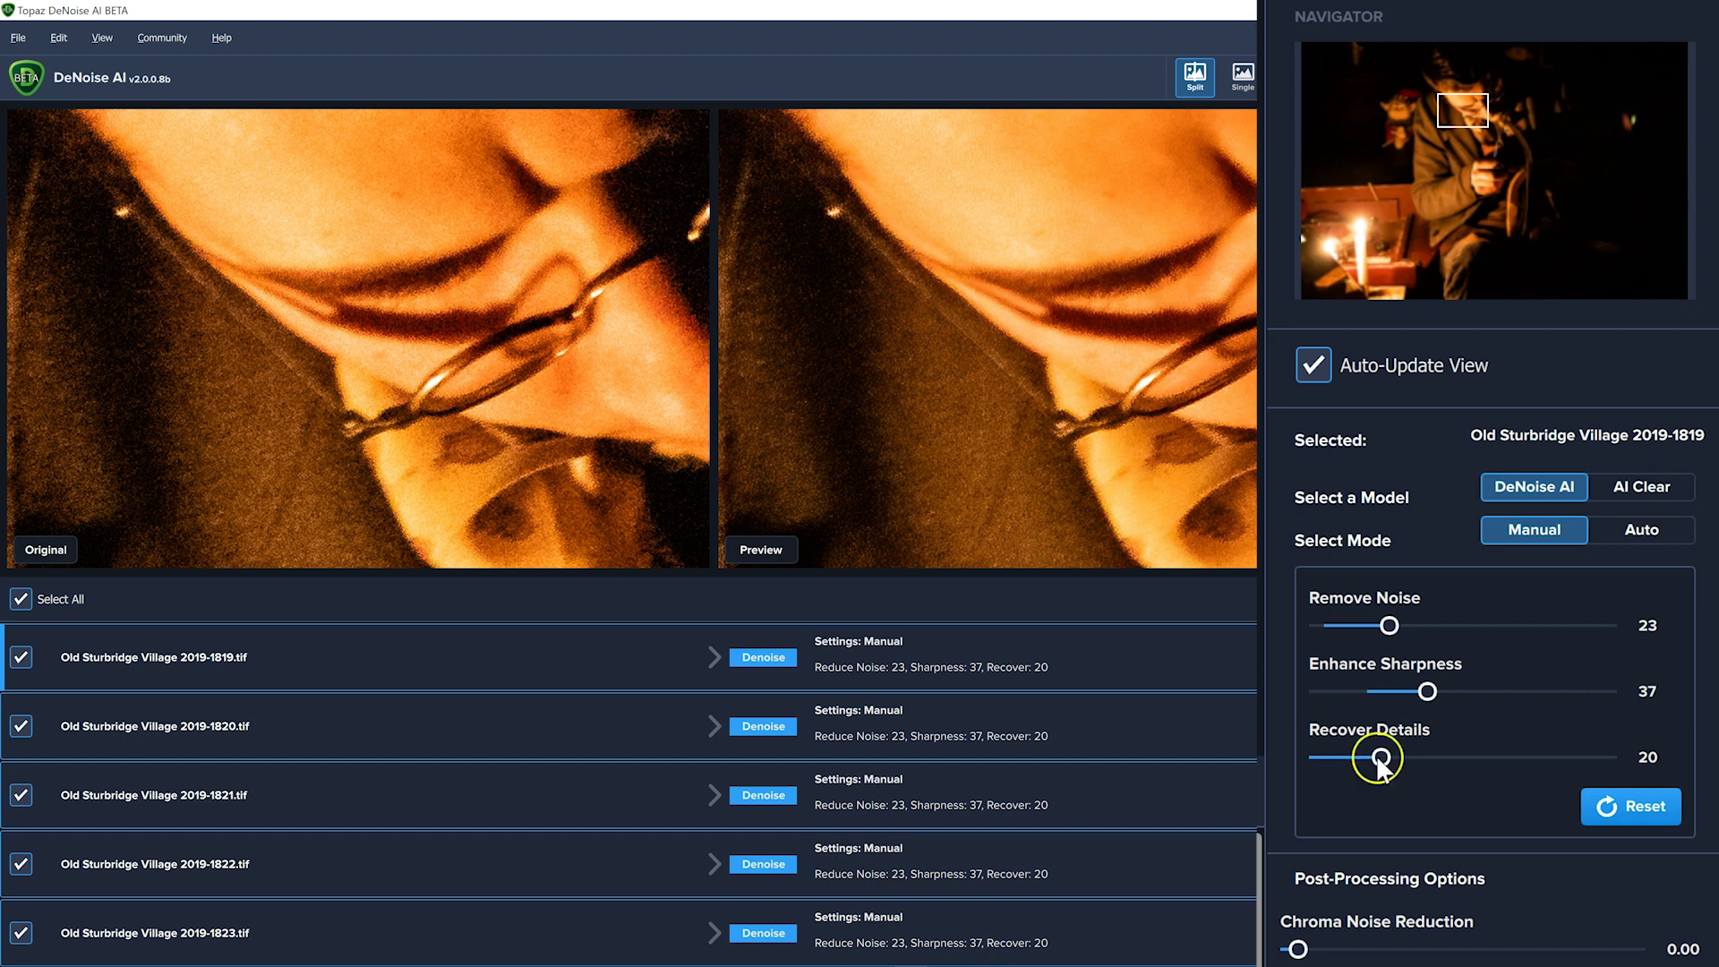
{"action": "left_click_drag", "start_coordinate": [1458, 111], "coordinate": [1414, 115]}
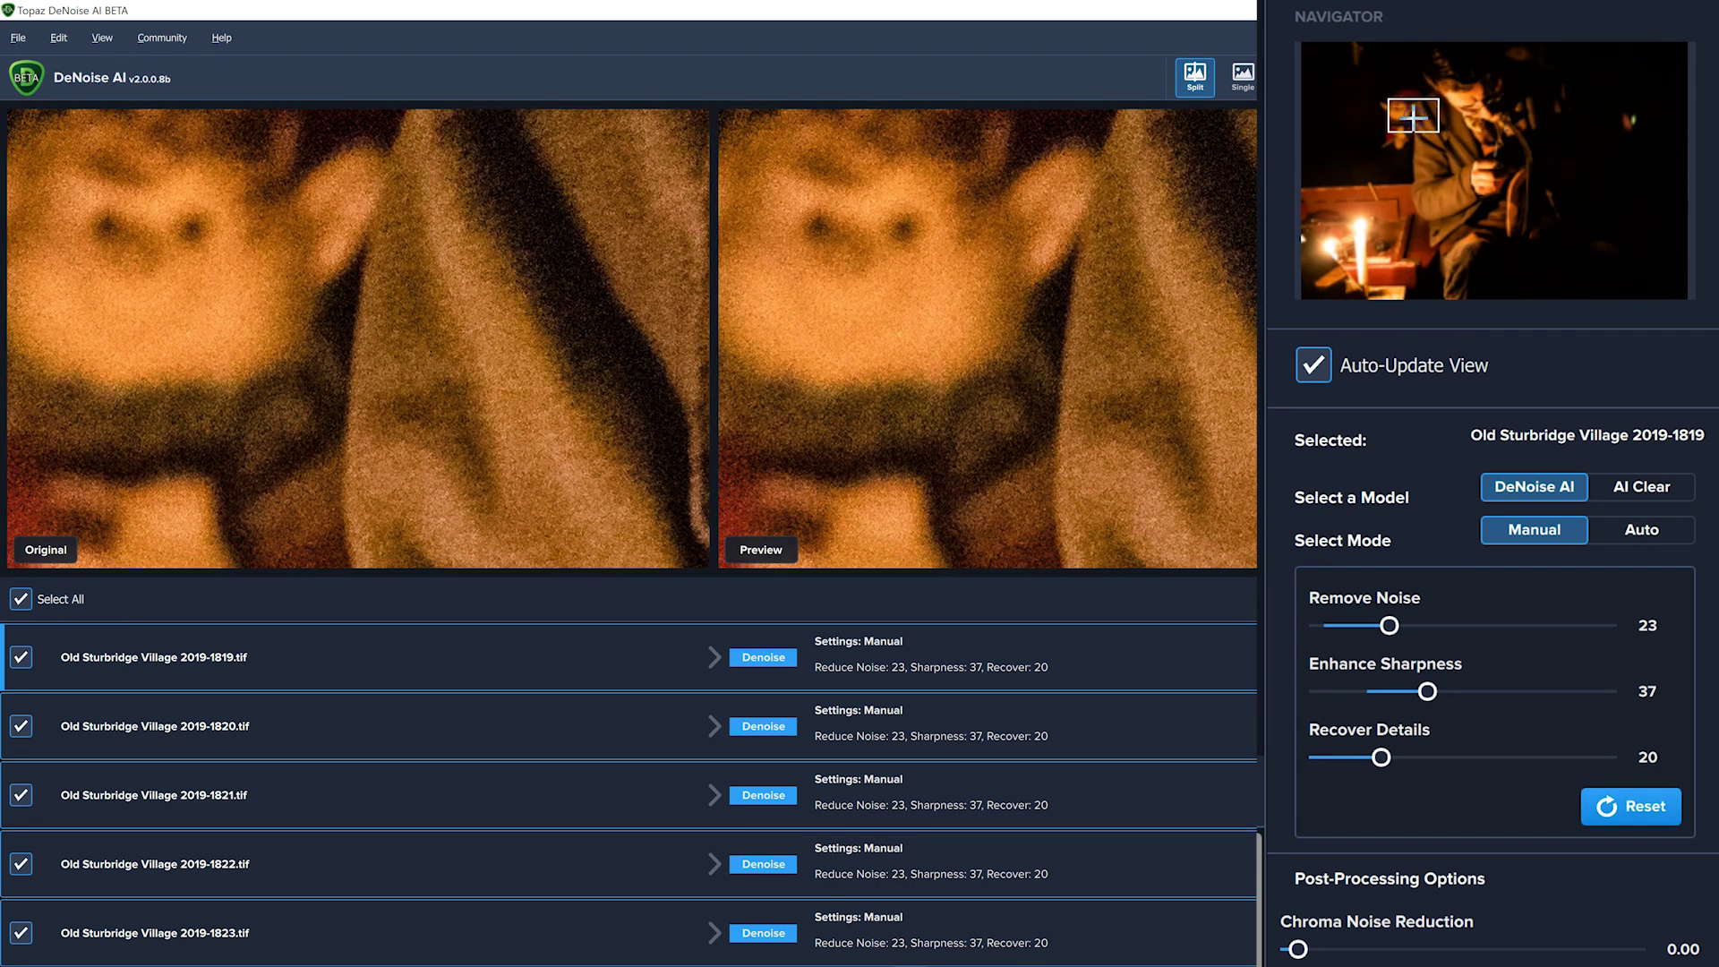
{"action": "left_click_drag", "start_coordinate": [1414, 118], "coordinate": [1414, 100]}
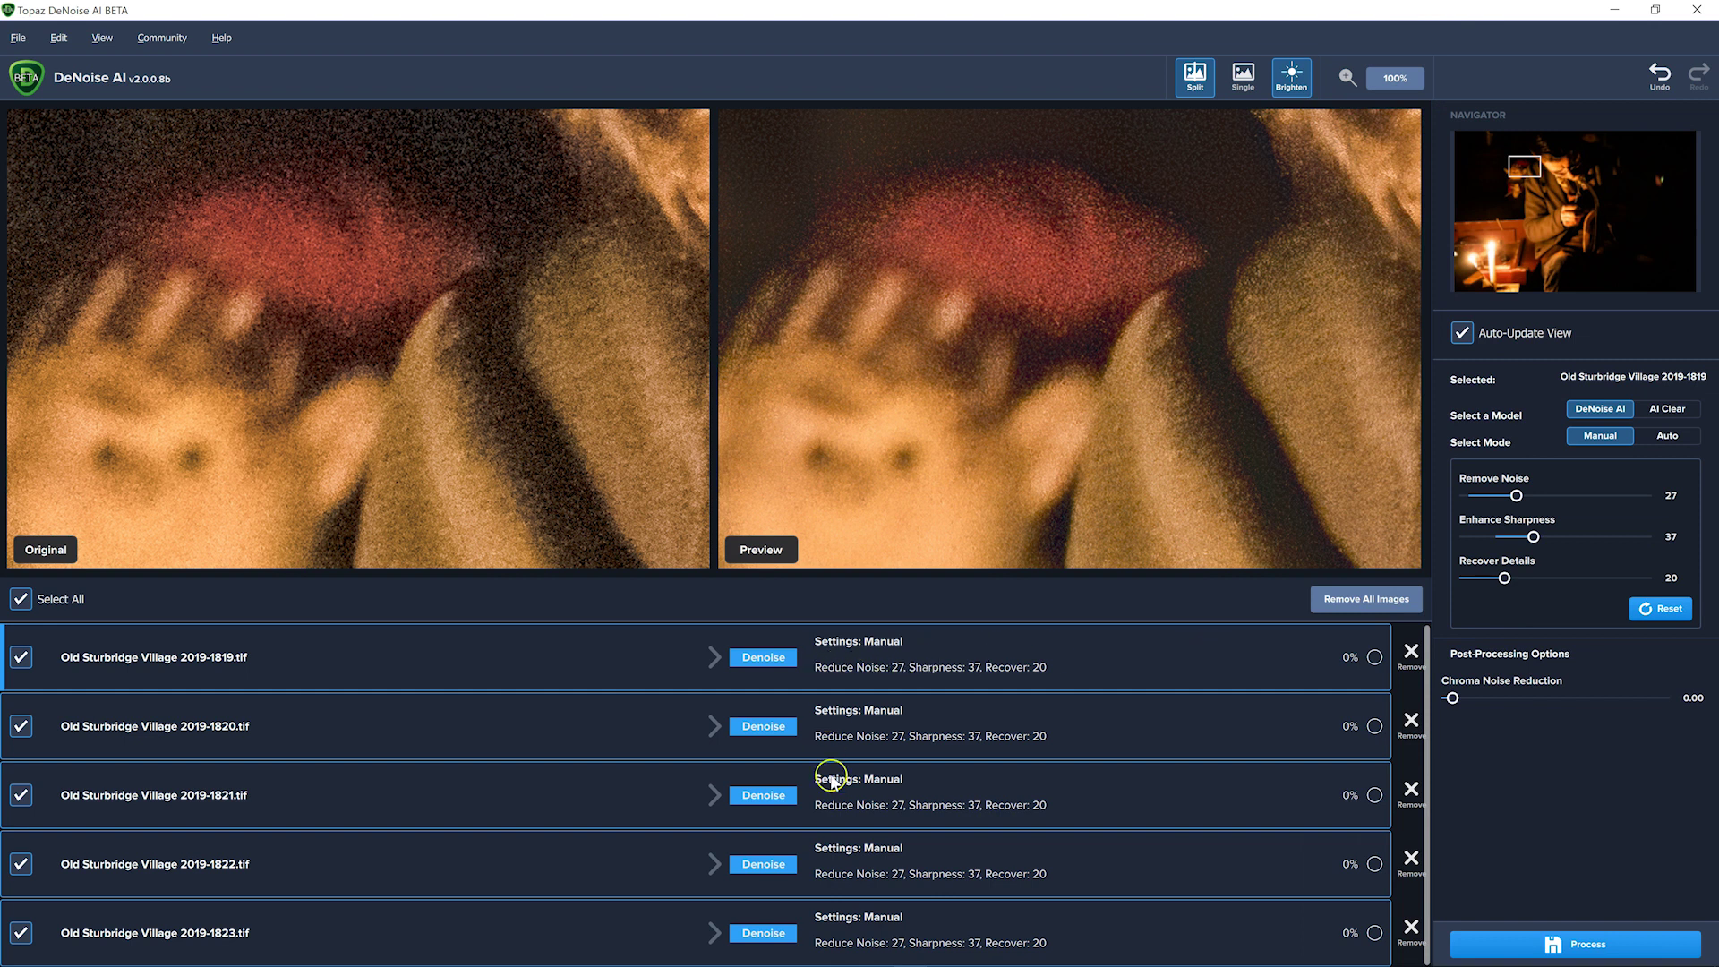
{"action": "left_click", "coordinate": [1565, 944]}
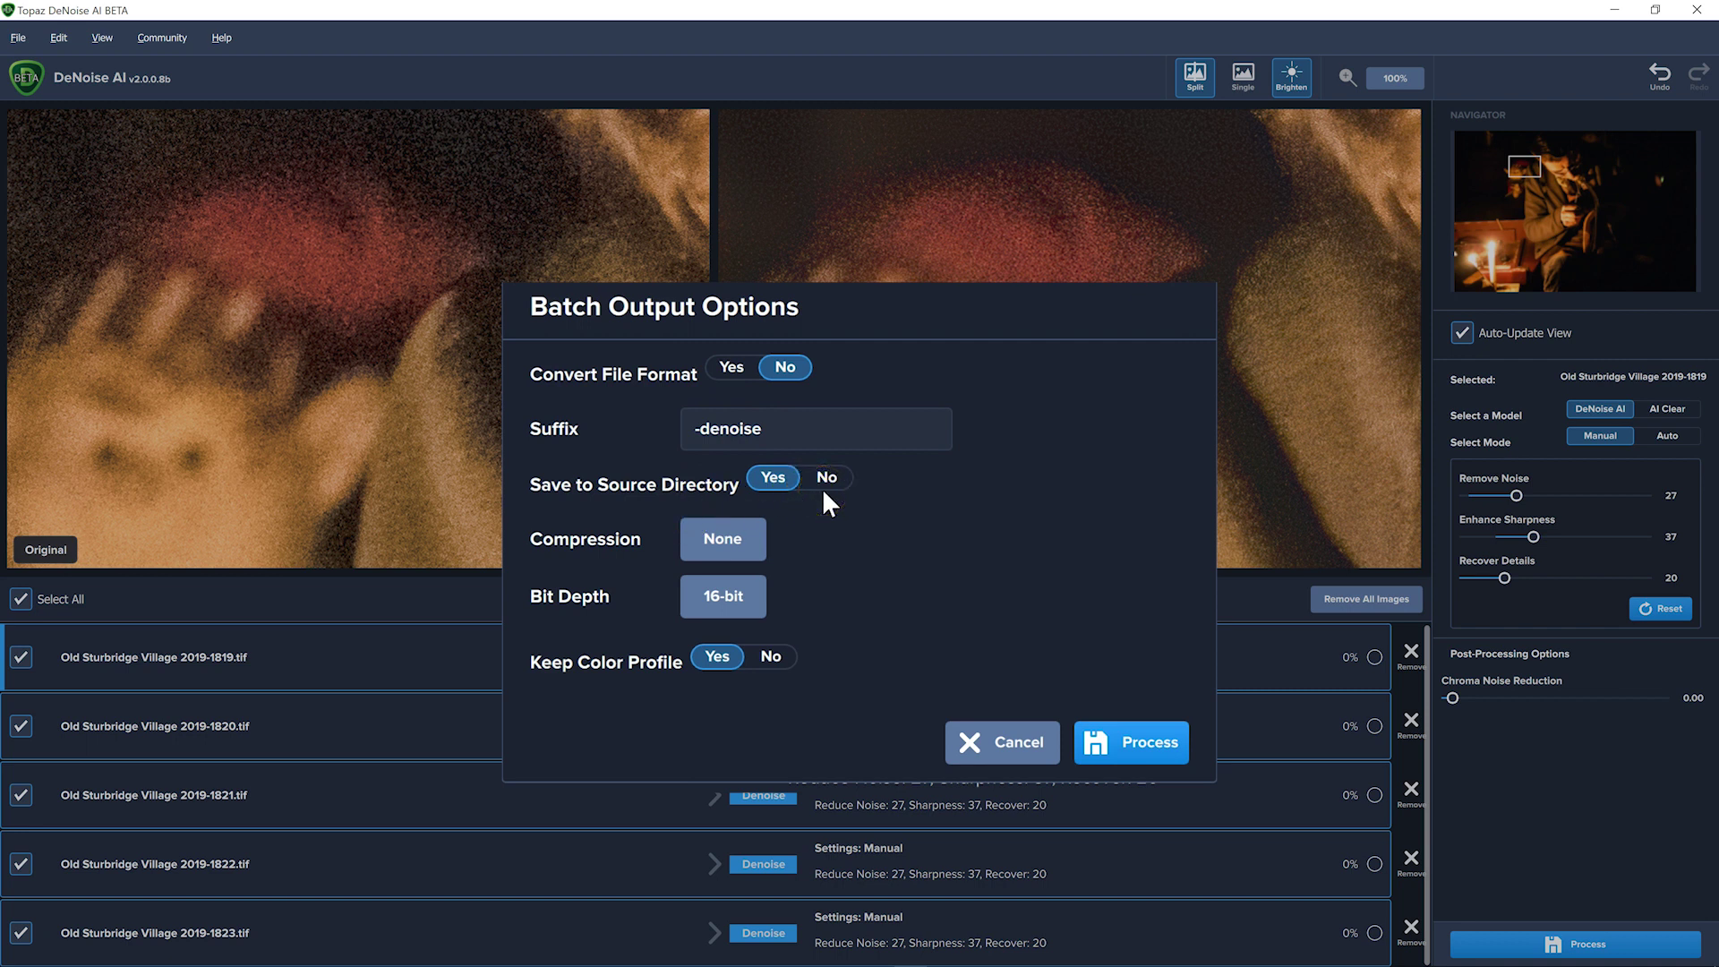
Turn Save to Source Directory off and browse for a different output folder
{"action": "left_click", "coordinate": [631, 489]}
{"action": "left_click", "coordinate": [826, 479]}
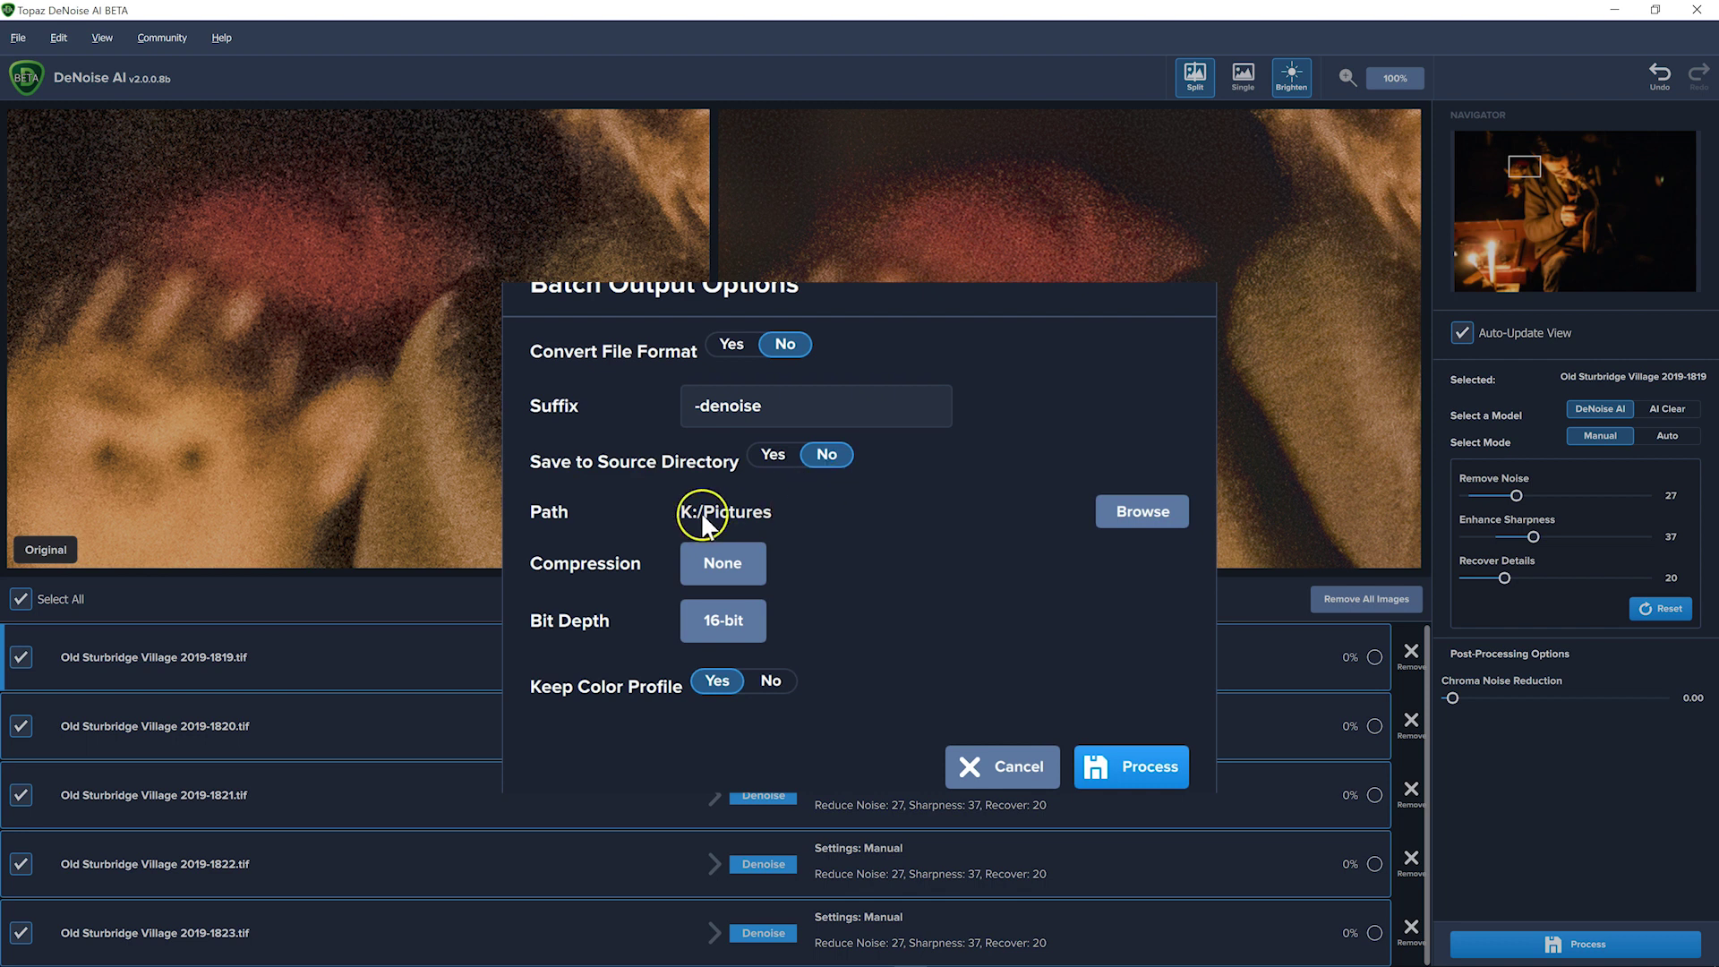
{"action": "left_click", "coordinate": [1121, 521]}
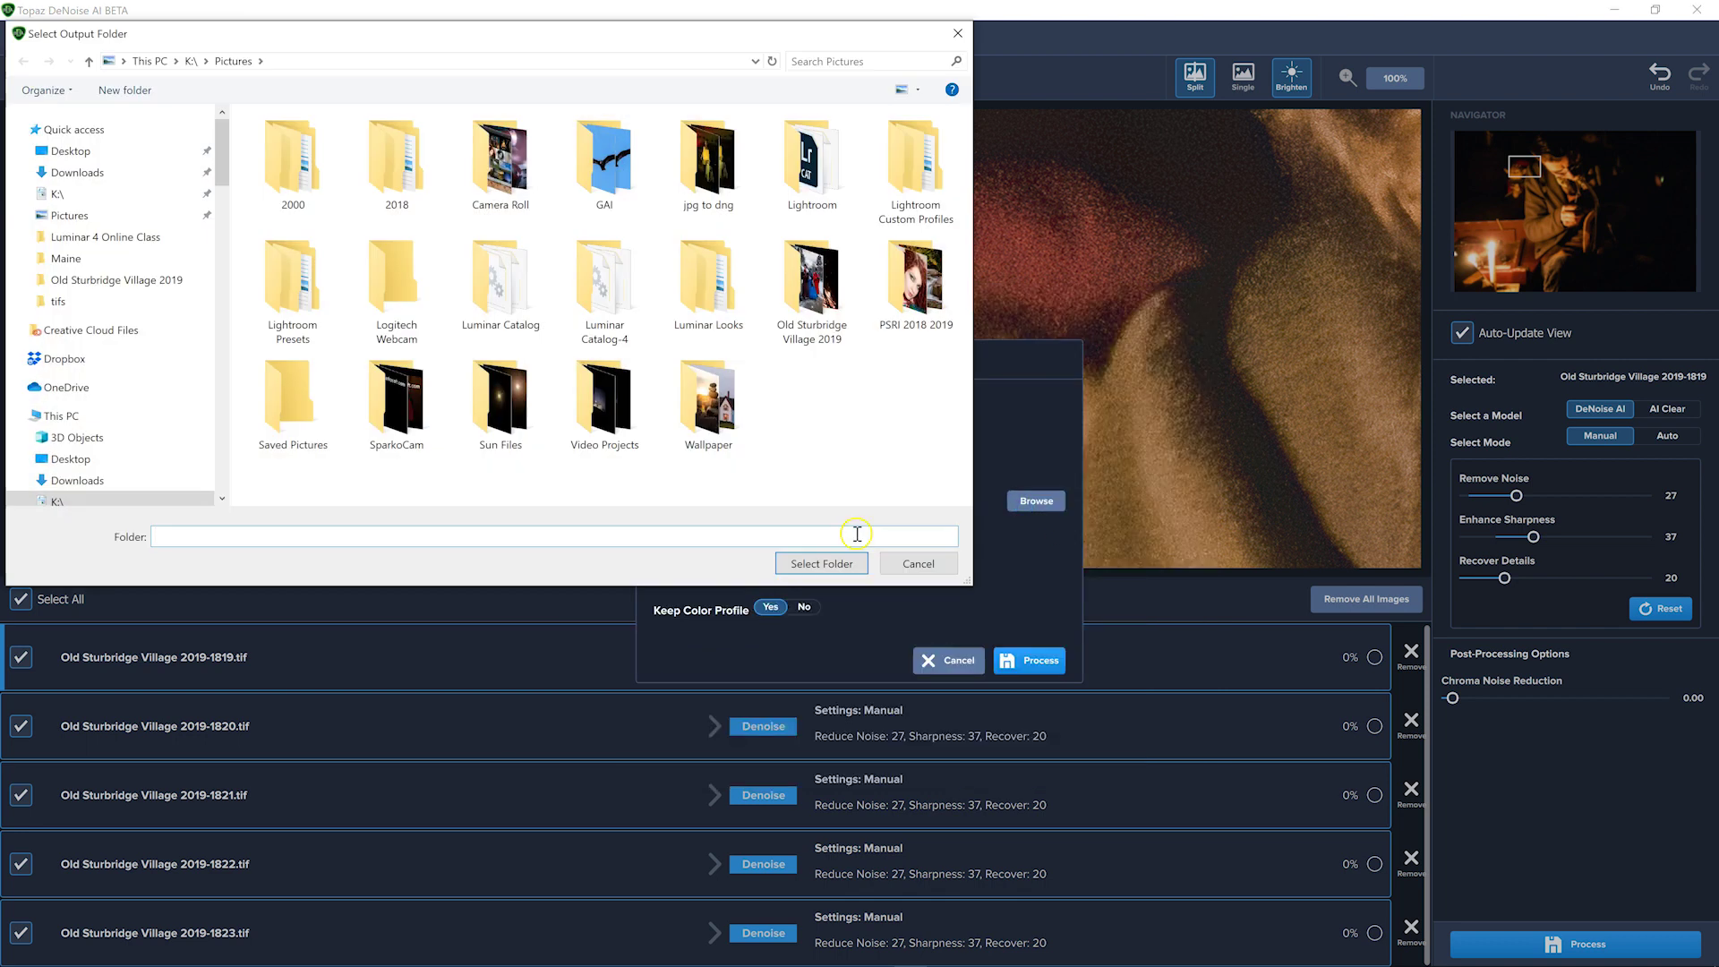
{"action": "left_click", "coordinate": [518, 436]}
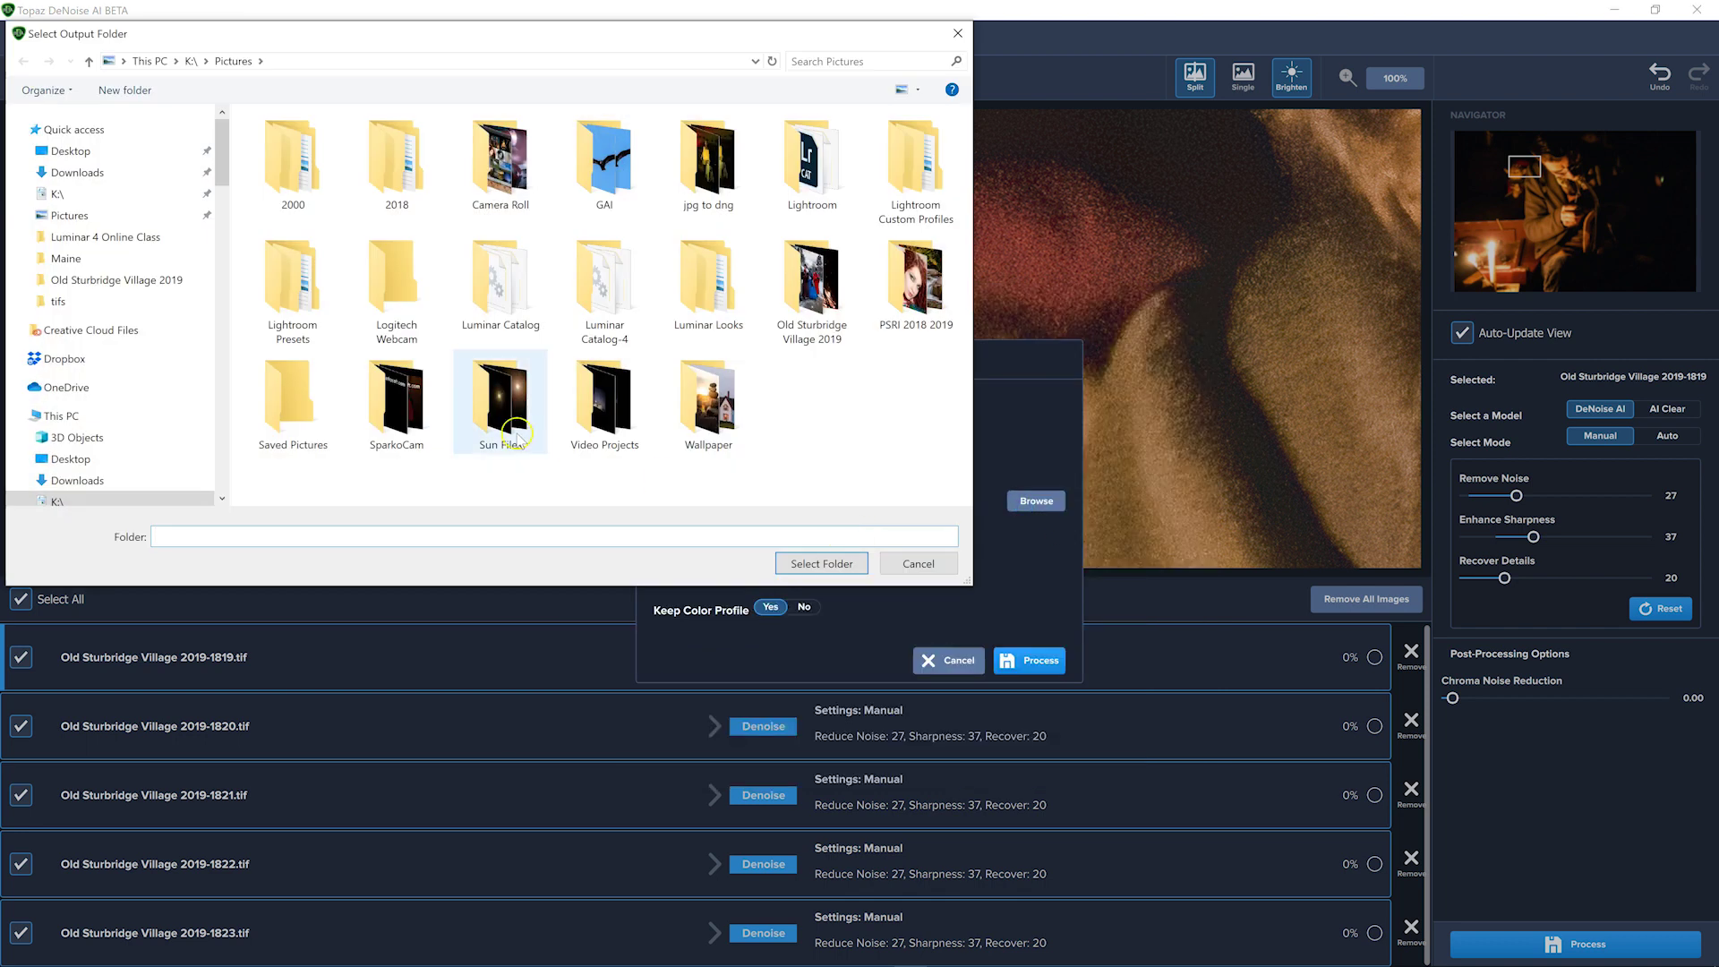
Create a 'Denoised tifs' folder in K:\Pictures and select it as the output folder
{"action": "right_click", "coordinate": [822, 395]}
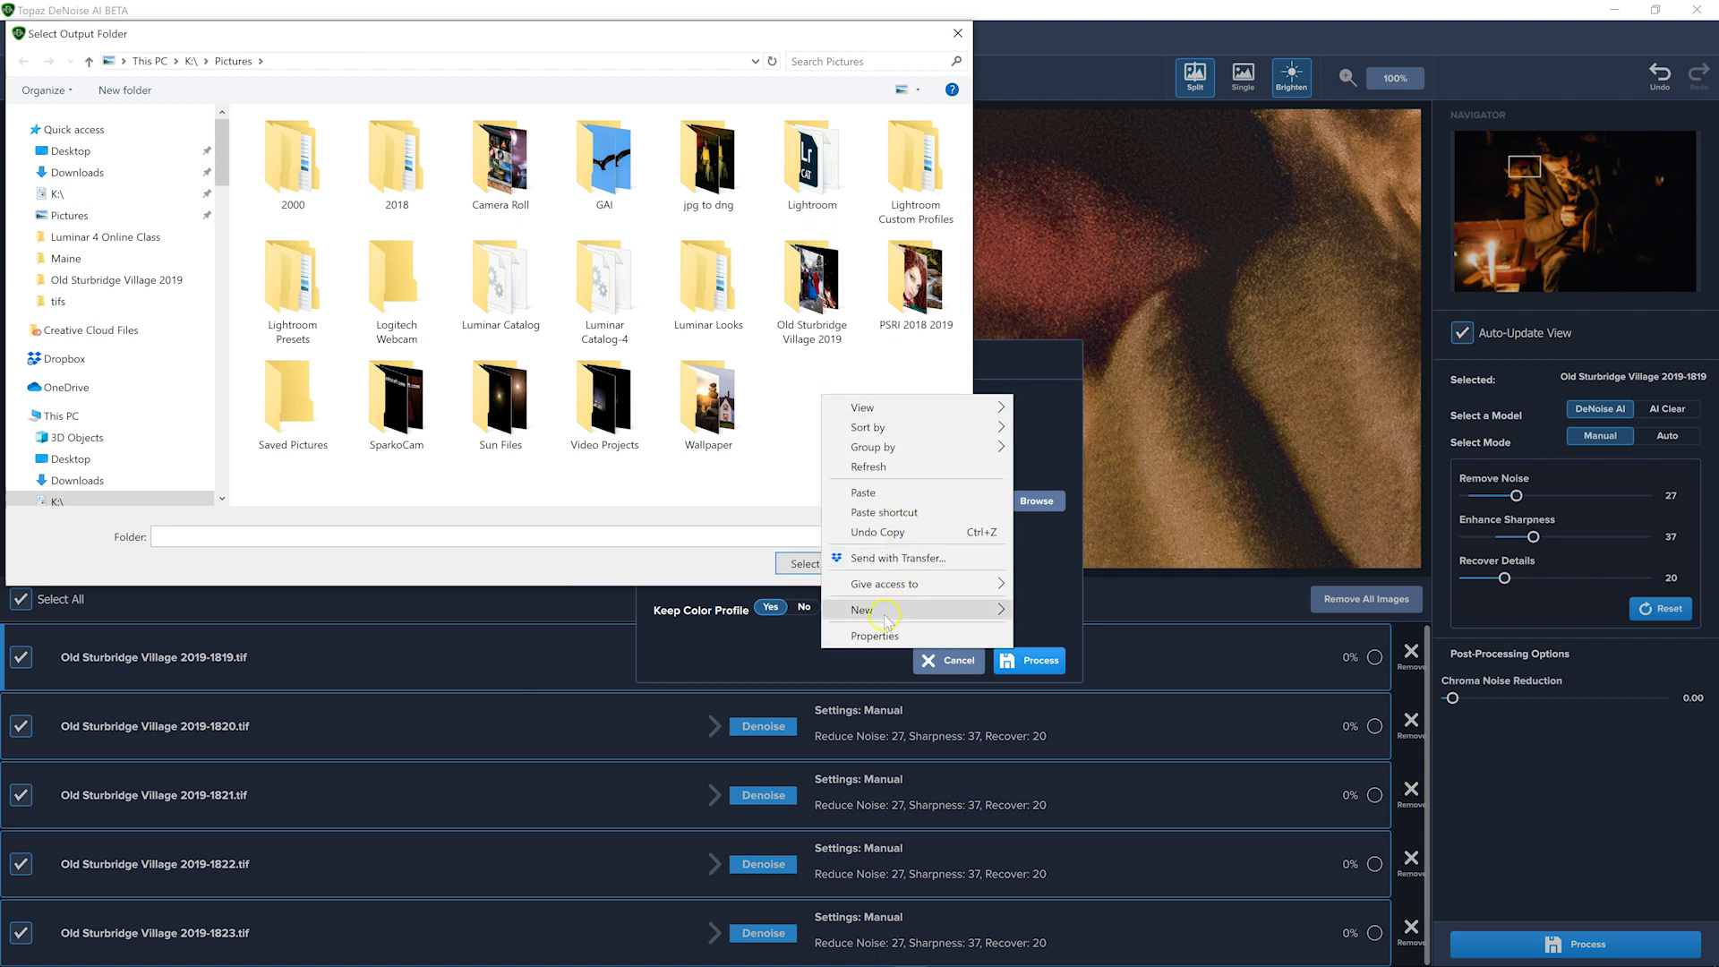
{"action": "mouse_move", "coordinate": [889, 618]}
{"action": "left_click", "coordinate": [1070, 611]}
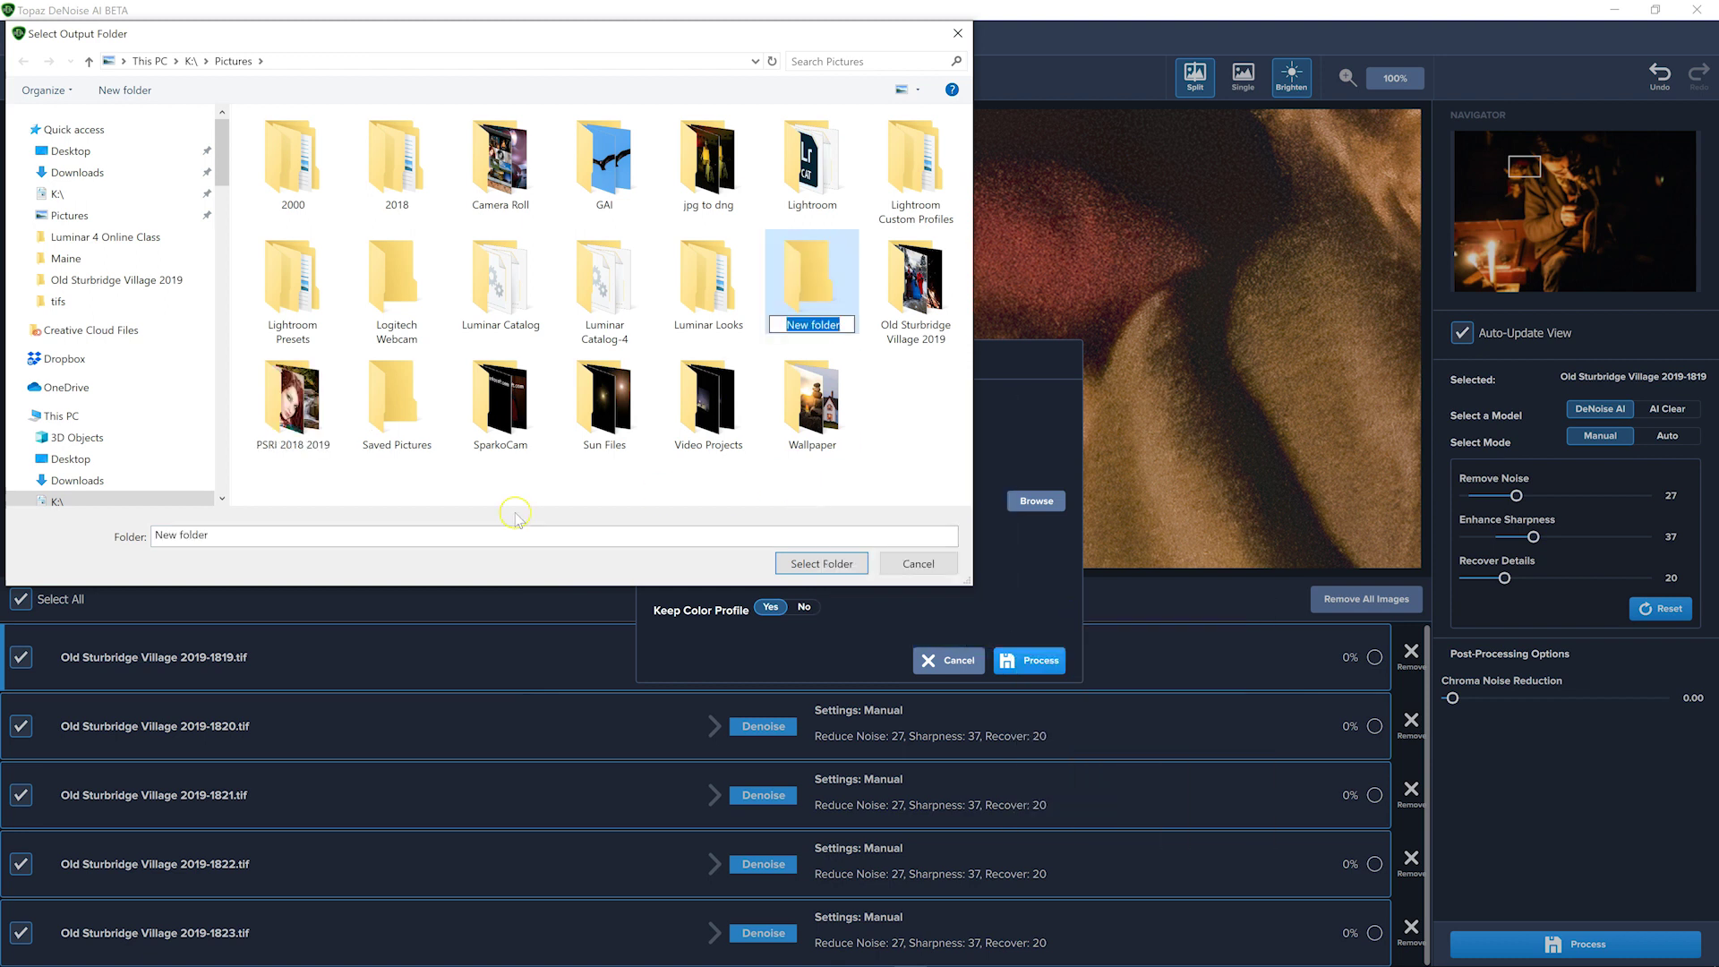
{"action": "type", "text": "Denoised tifs"}
{"action": "left_click", "coordinate": [937, 437]}
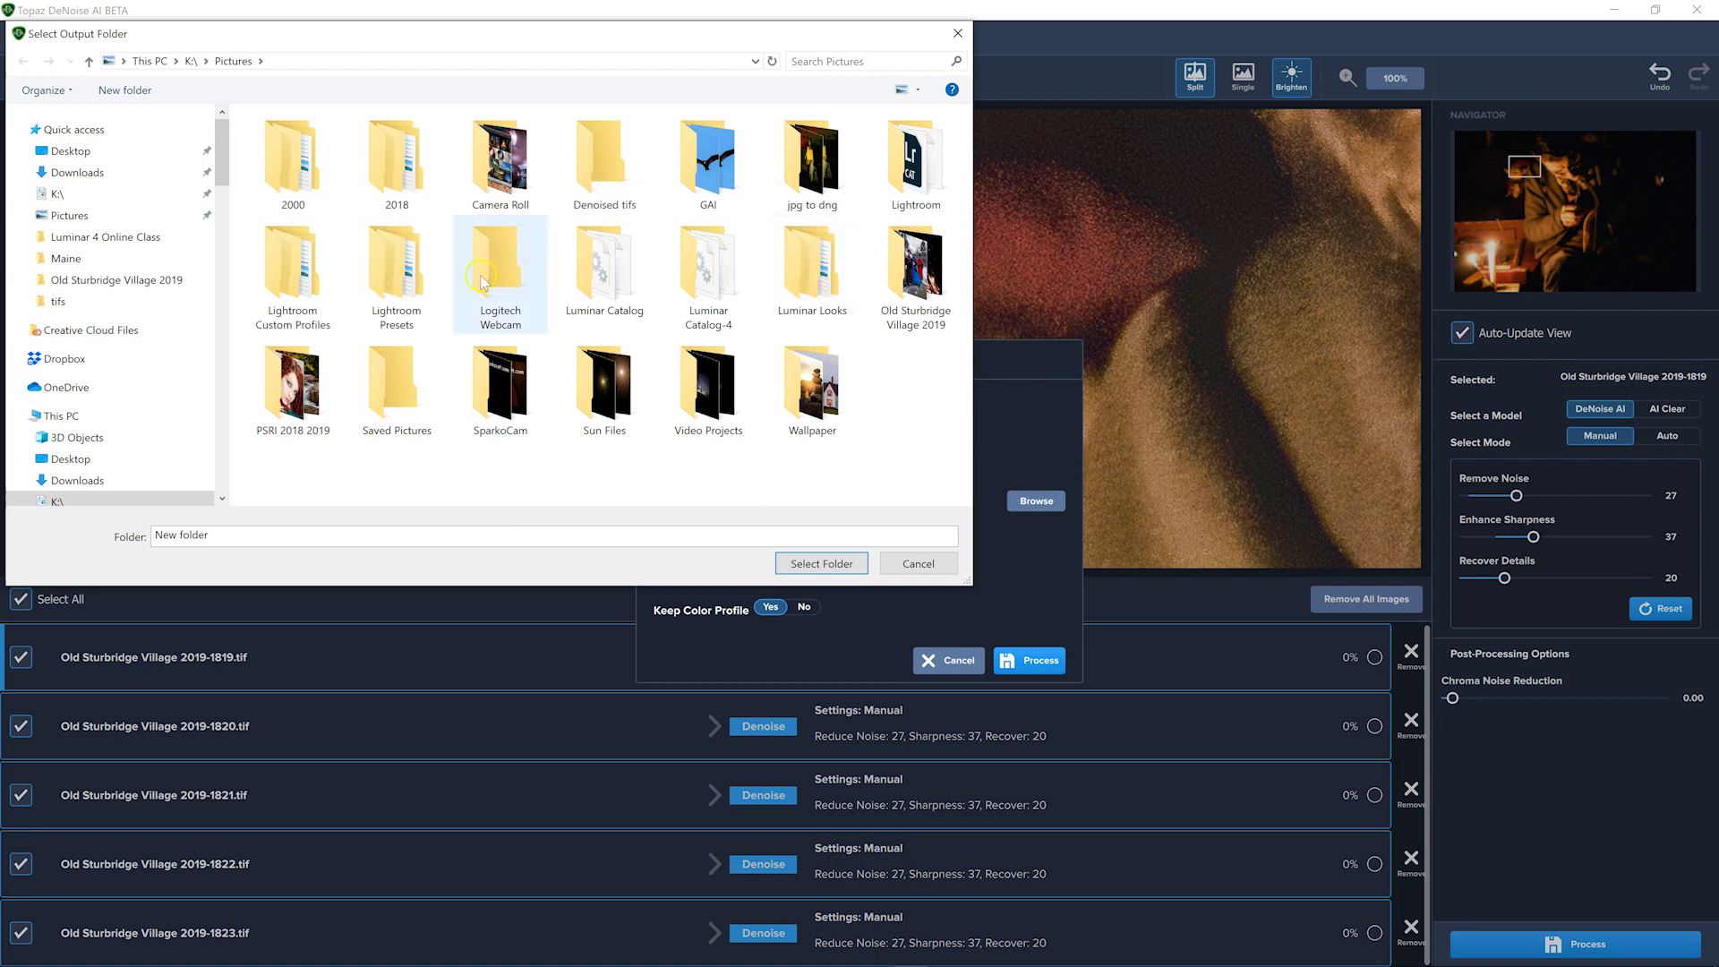
{"action": "double_click", "coordinate": [600, 154]}
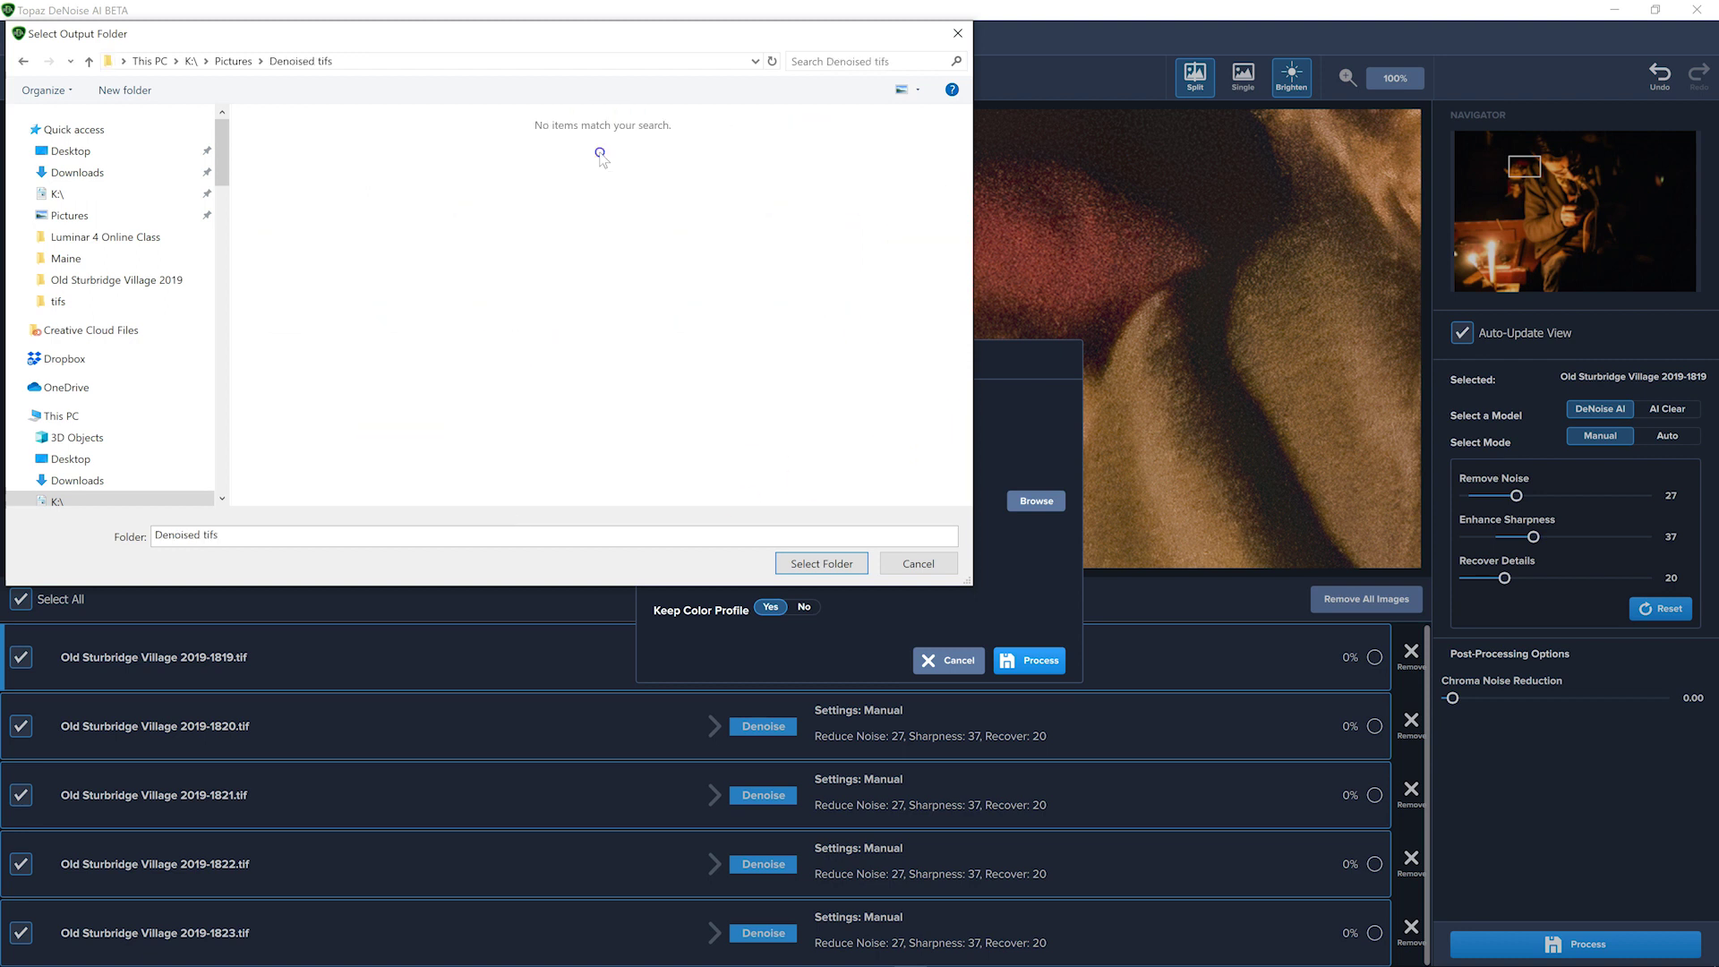
{"action": "left_click", "coordinate": [793, 565]}
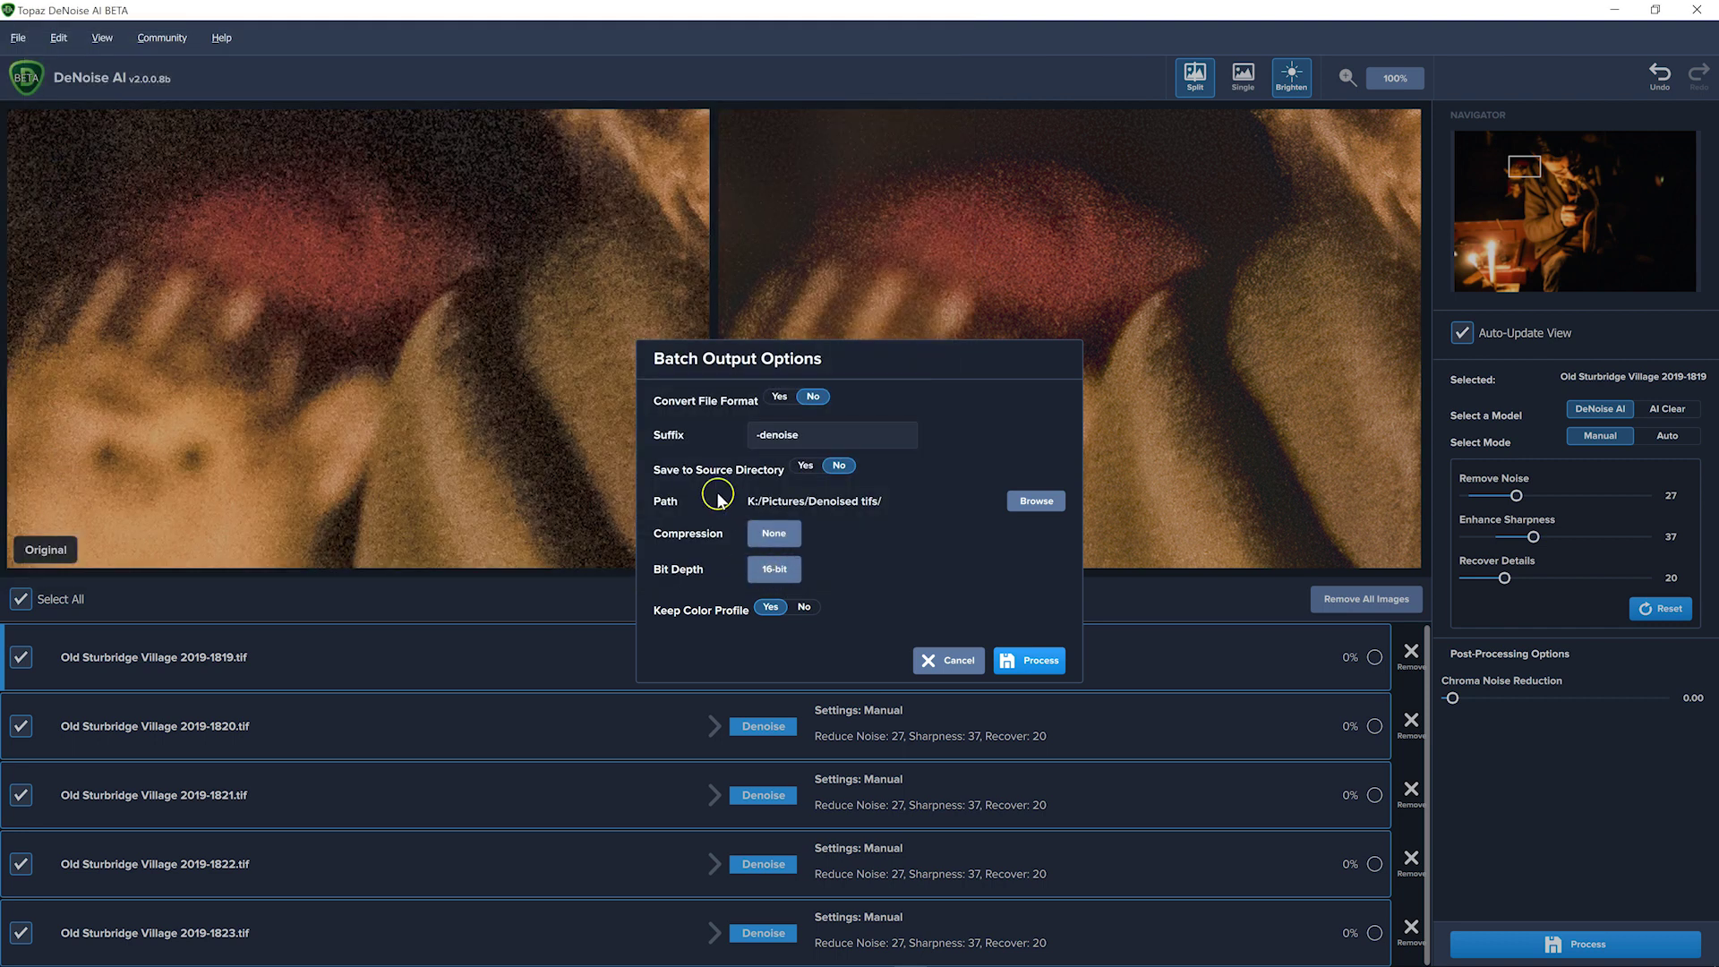
Leave compression at None and batch-denoise all five images into K:/Pictures/Denoised tifs
{"action": "left_click", "coordinate": [742, 563]}
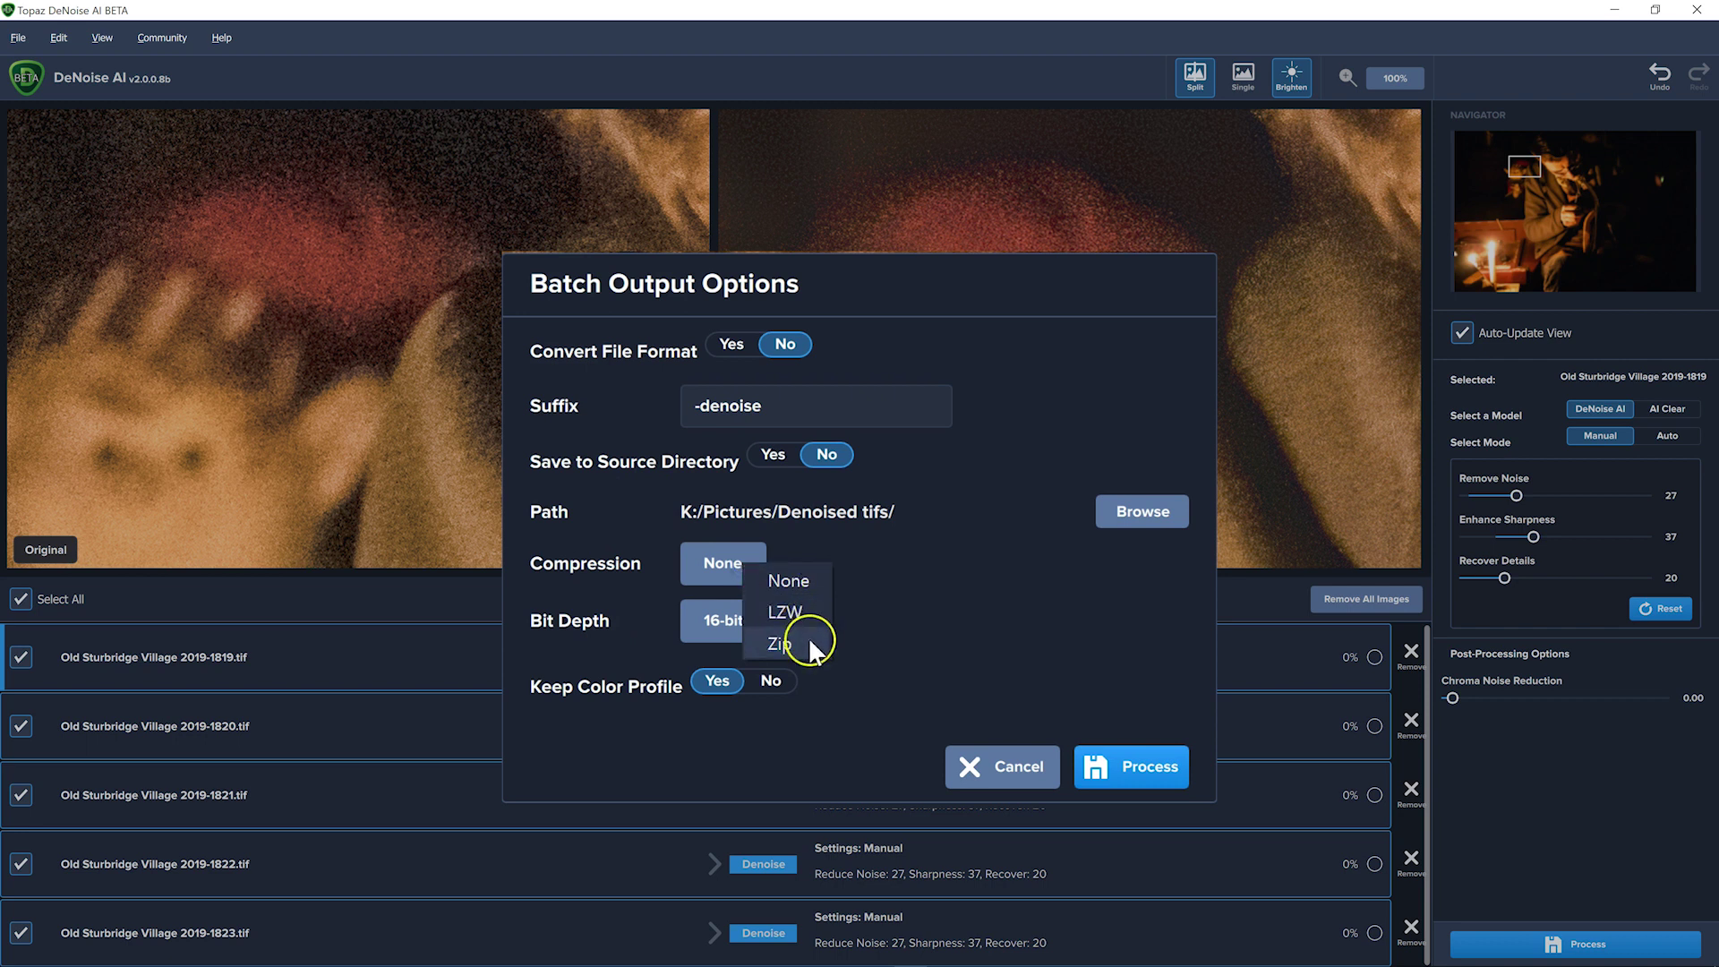
{"action": "left_click", "coordinate": [792, 582]}
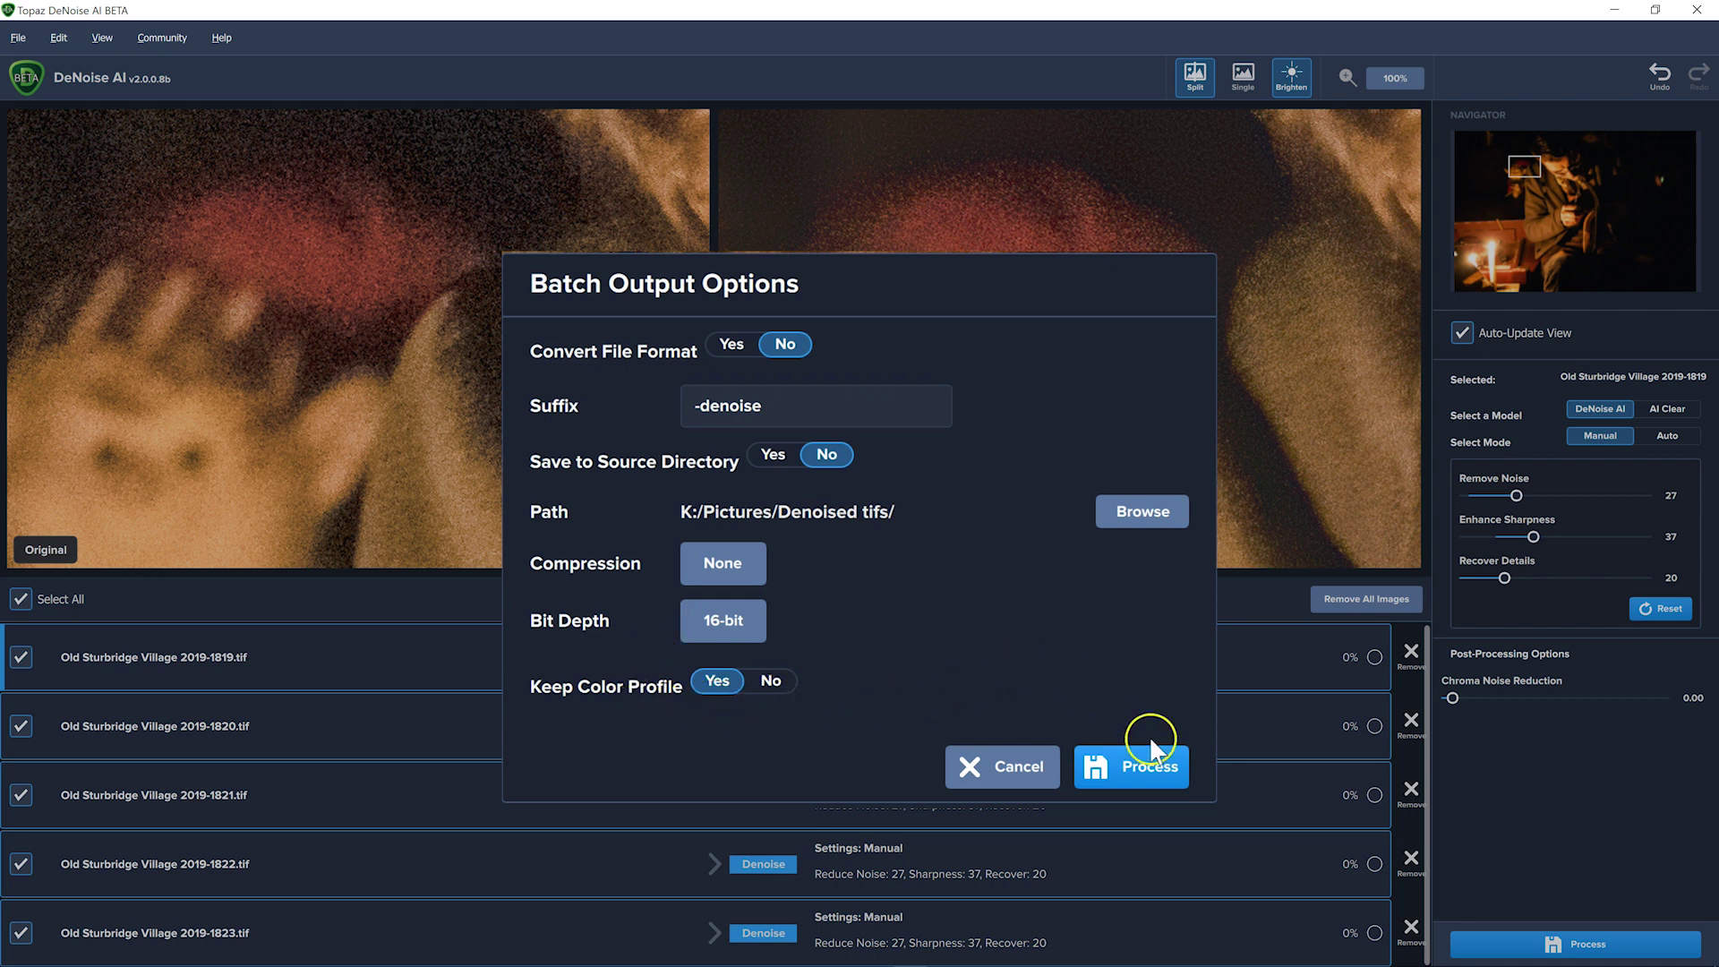
{"action": "left_click", "coordinate": [1146, 764]}
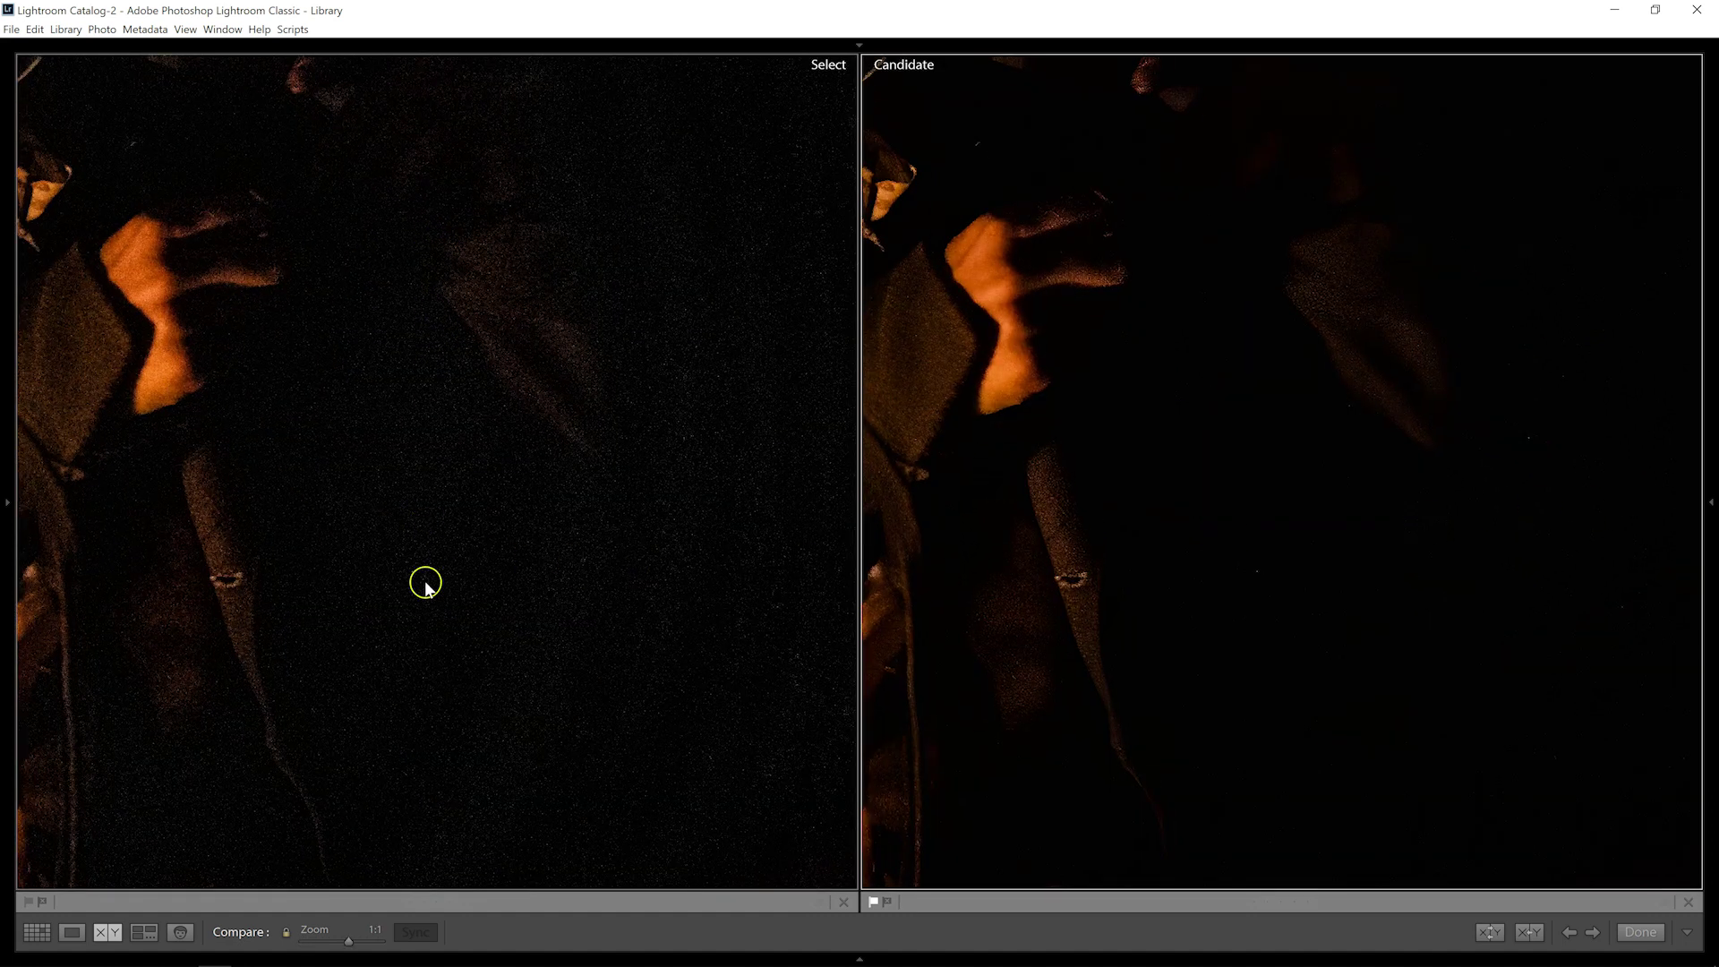
At 1:1, pan both the original and denoised portraits across a dark area, the face and bow tie, and the elf
{"action": "left_click_drag", "start_coordinate": [621, 602], "coordinate": [403, 595]}
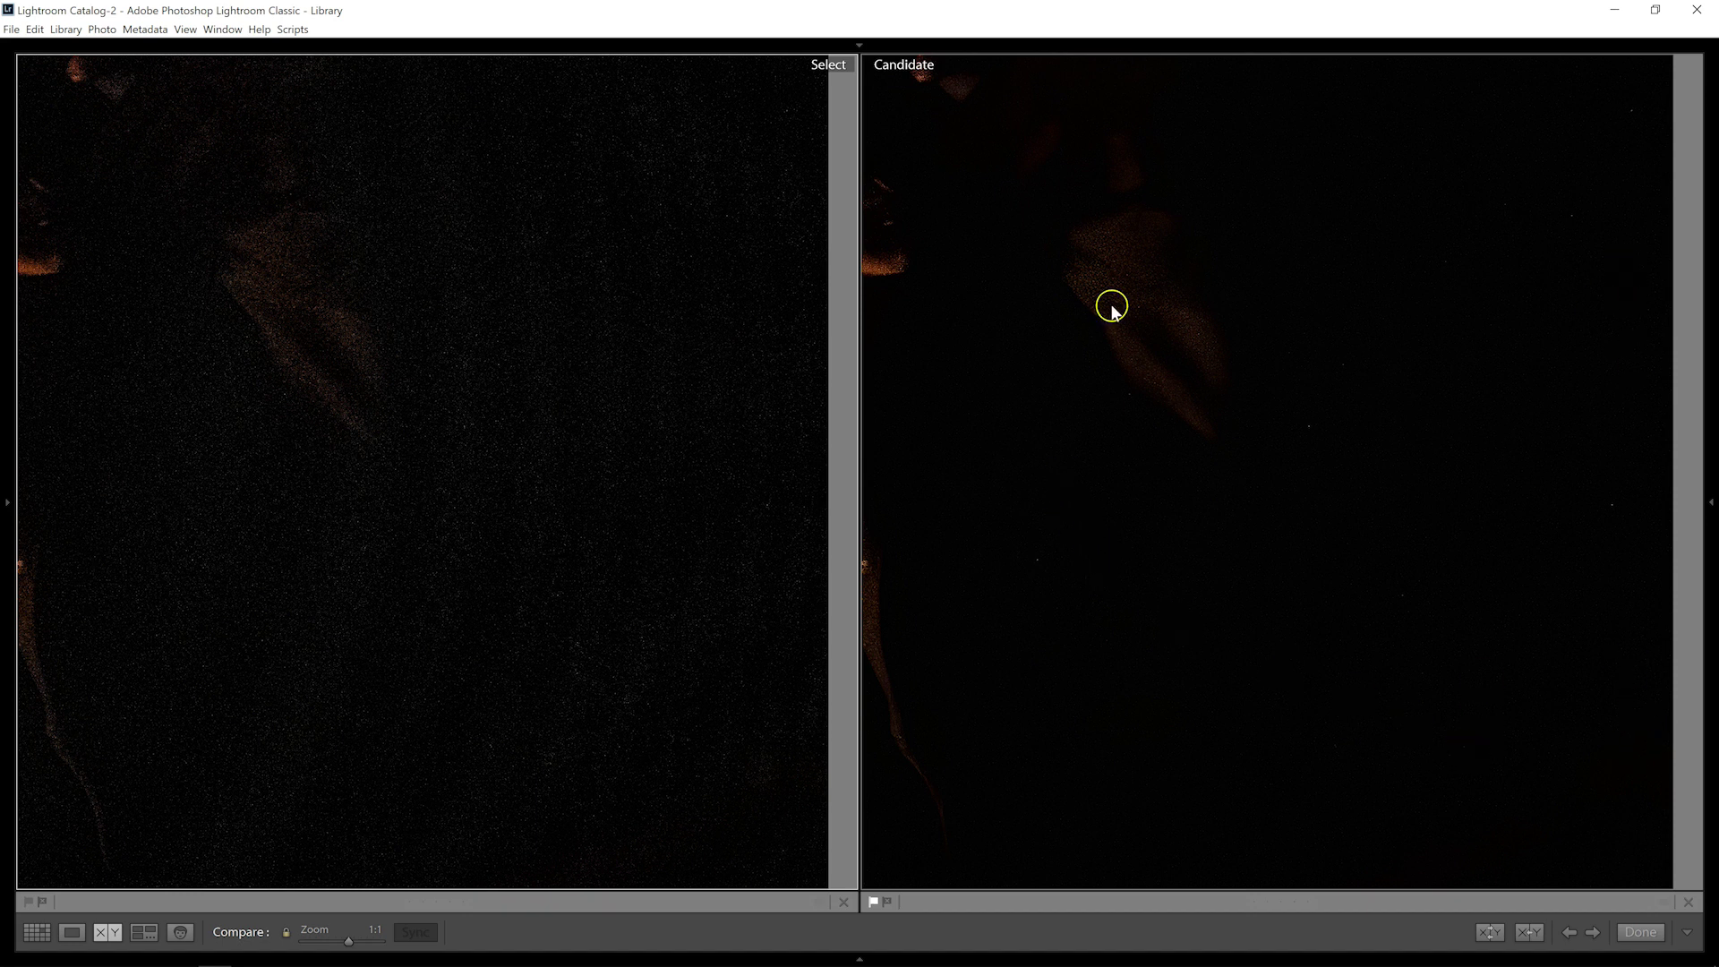
{"action": "left_click", "coordinate": [1144, 350]}
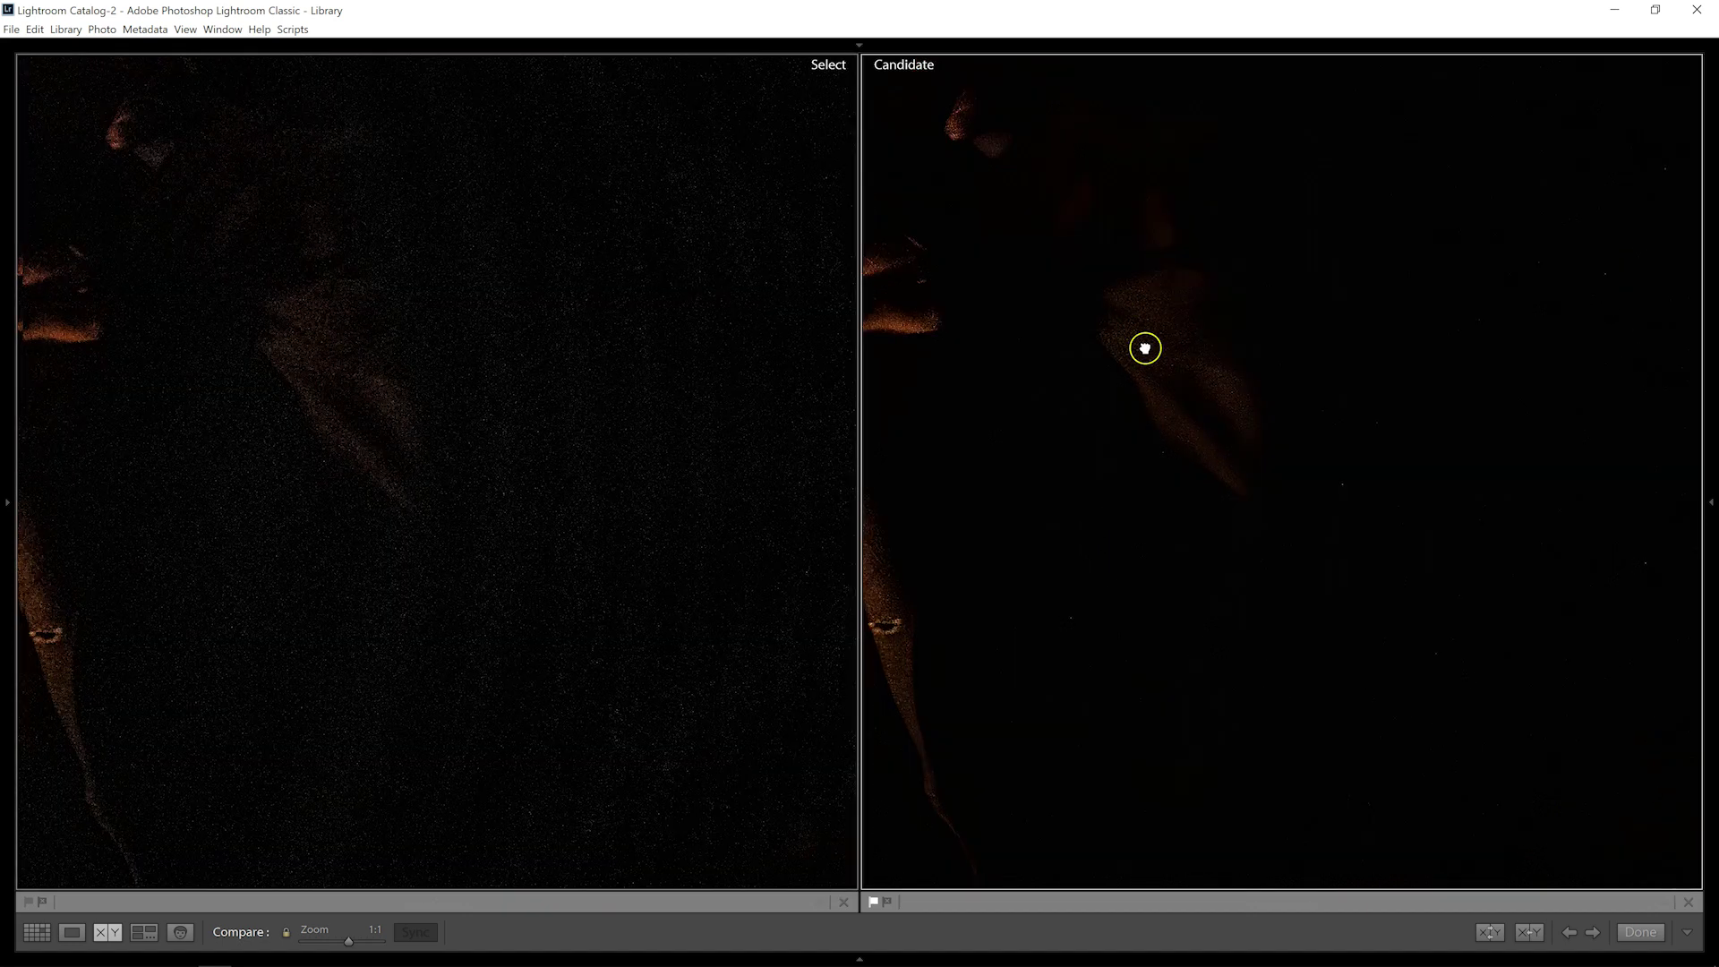
{"action": "left_click_drag", "start_coordinate": [1066, 491], "coordinate": [1278, 642]}
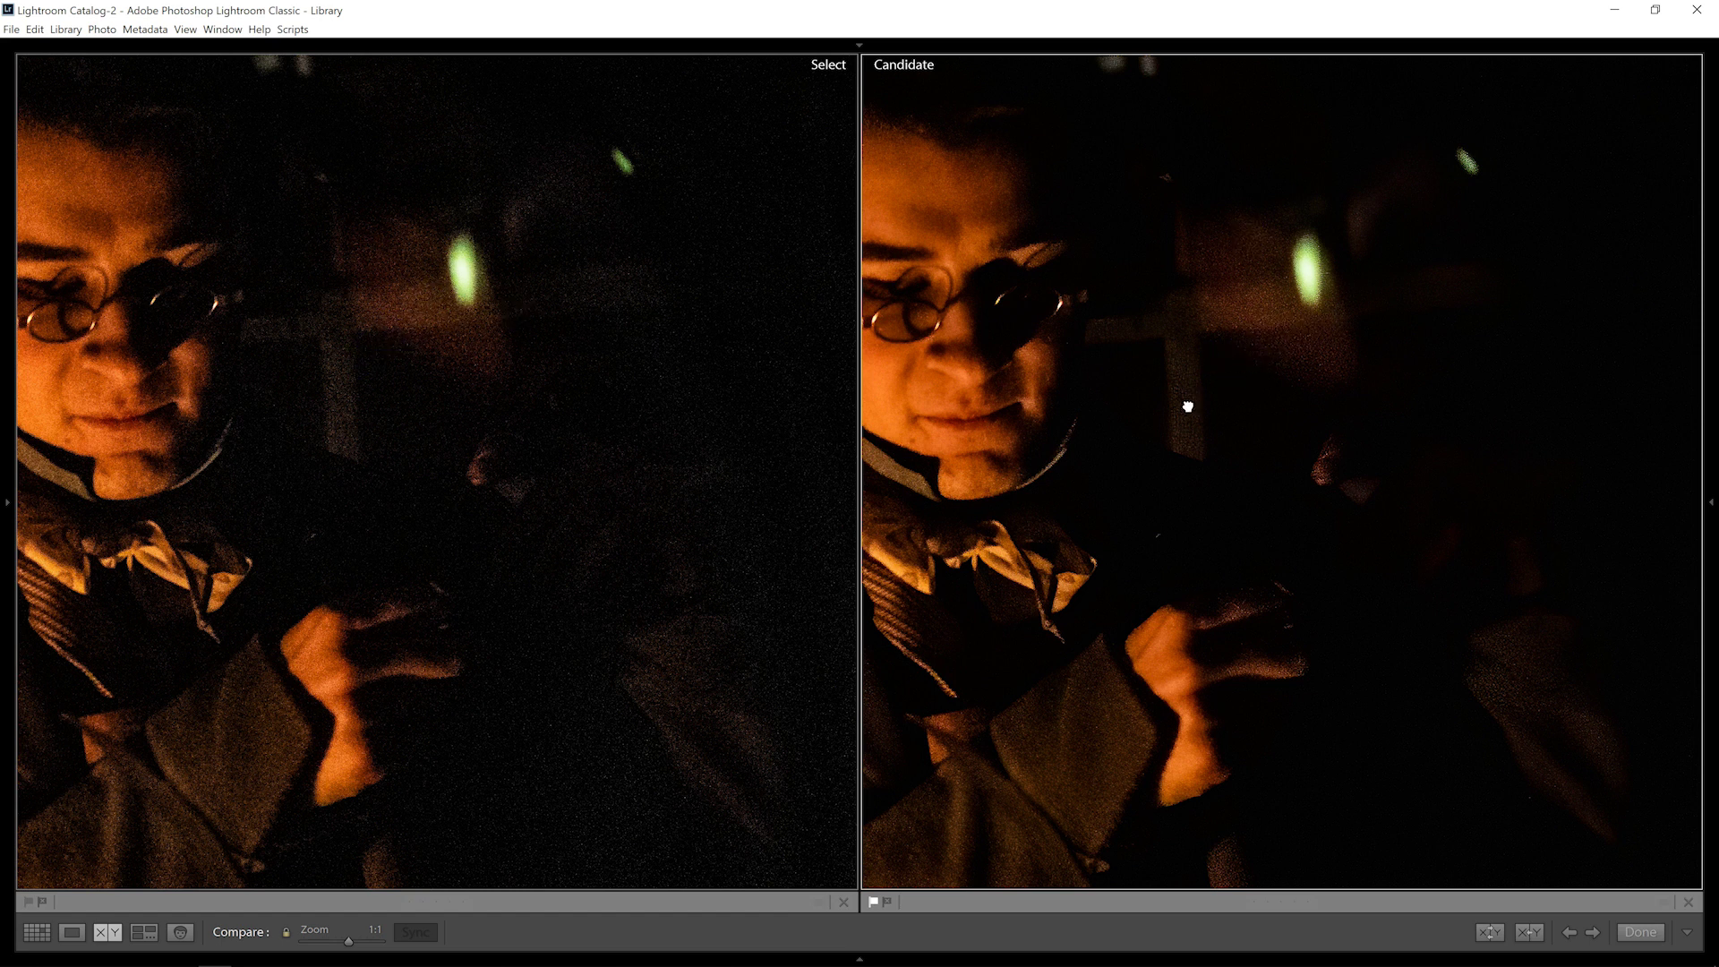
{"action": "left_click_drag", "start_coordinate": [1190, 402], "coordinate": [1420, 480]}
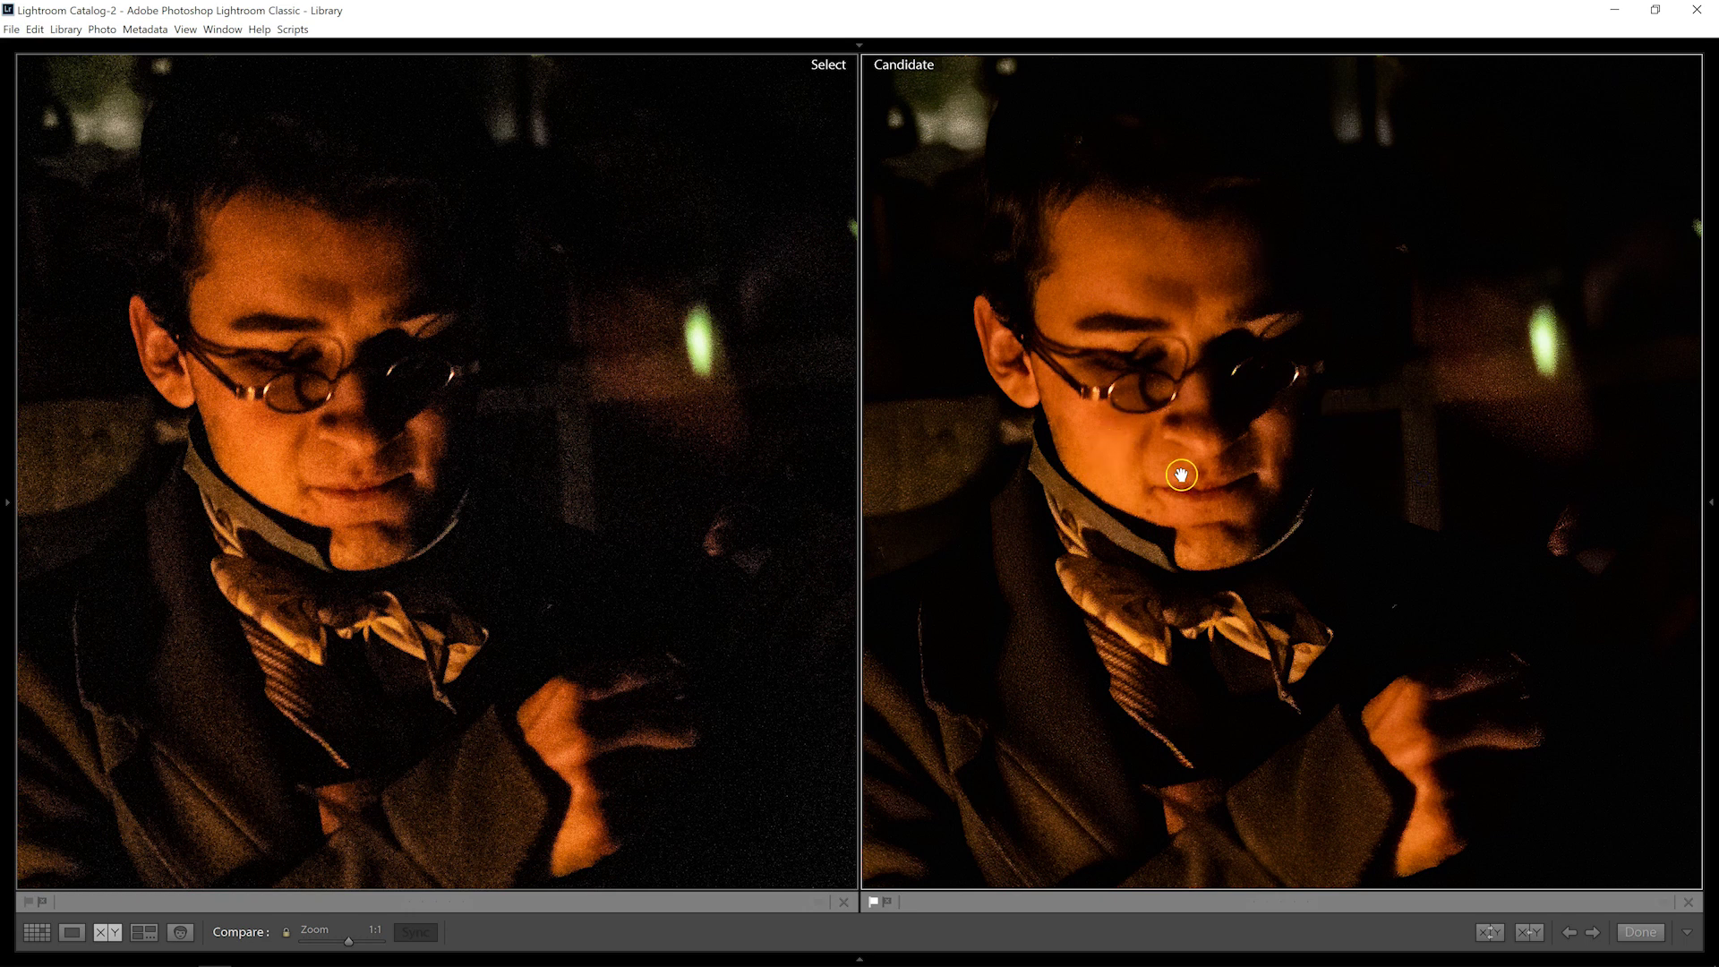
{"action": "left_click_drag", "start_coordinate": [1171, 484], "coordinate": [1496, 453]}
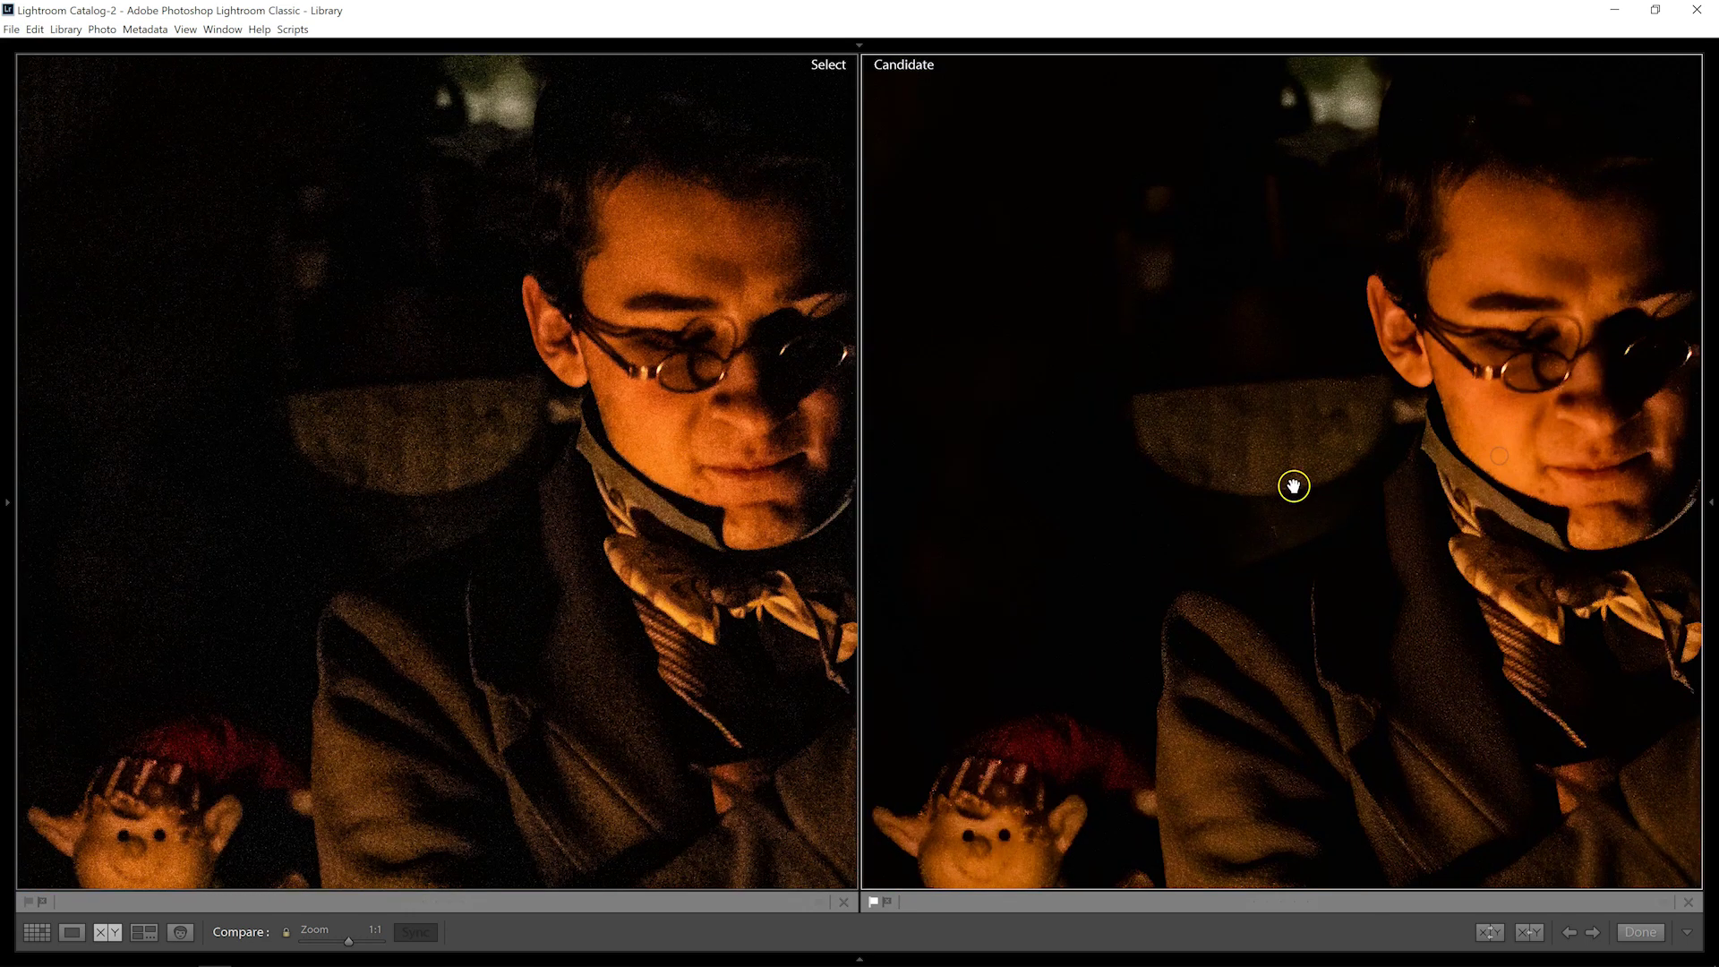
{"action": "left_click_drag", "start_coordinate": [1234, 586], "coordinate": [1297, 399]}
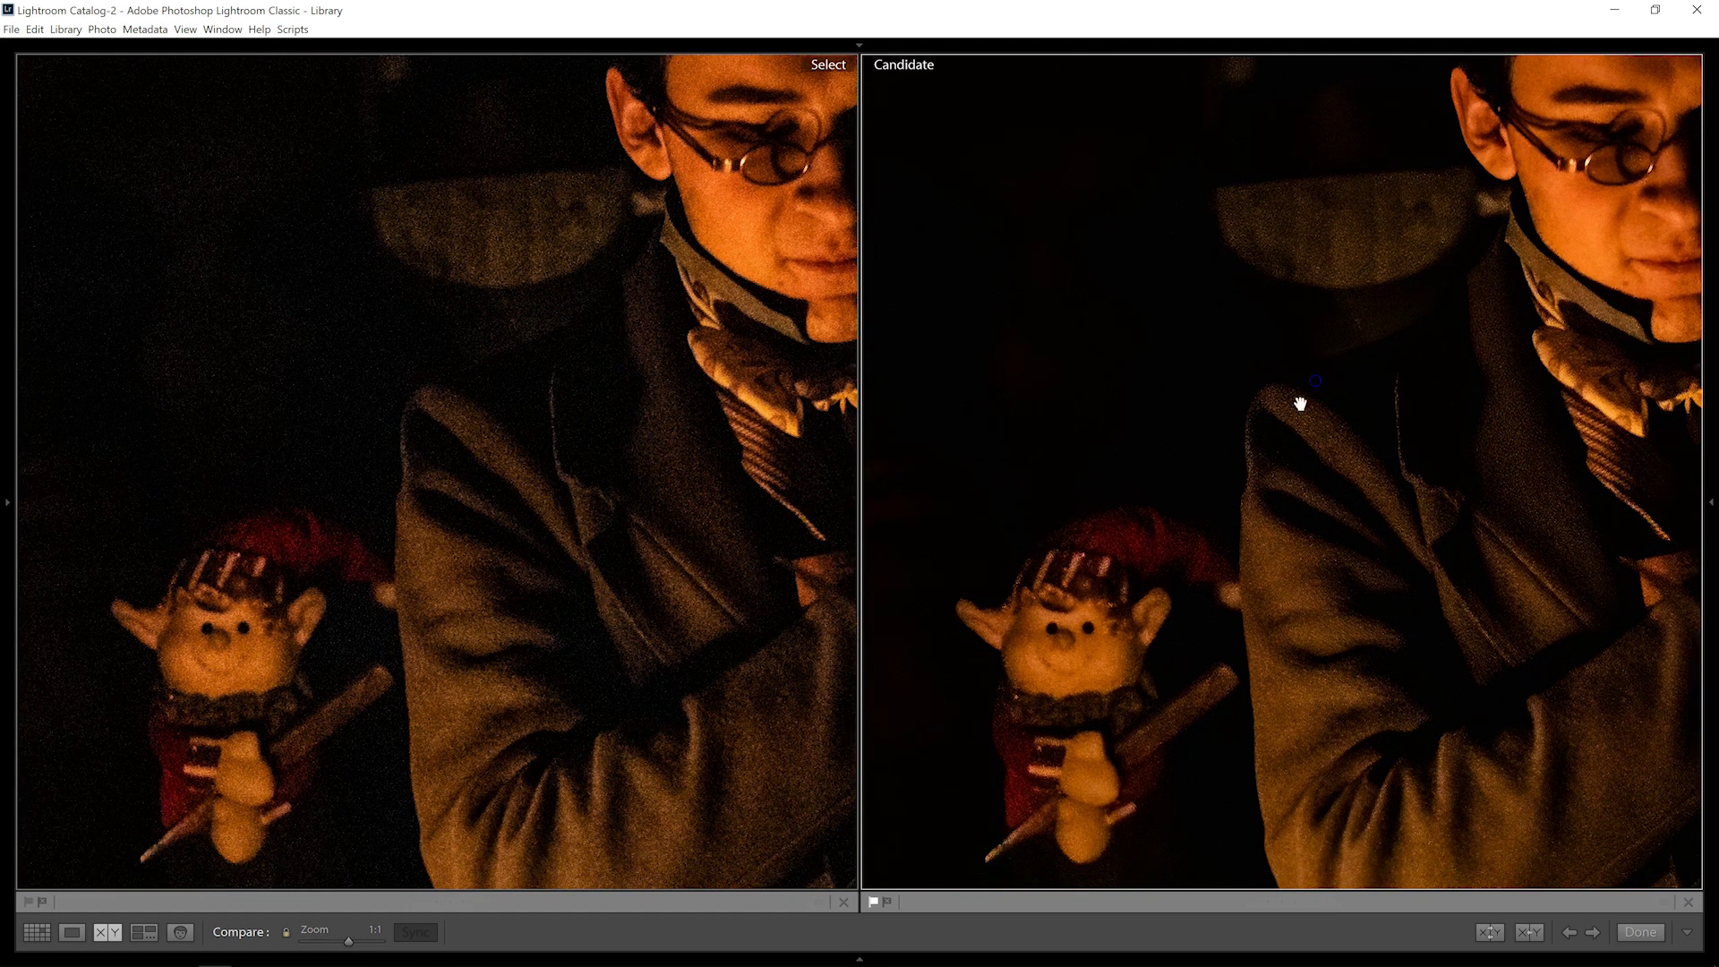